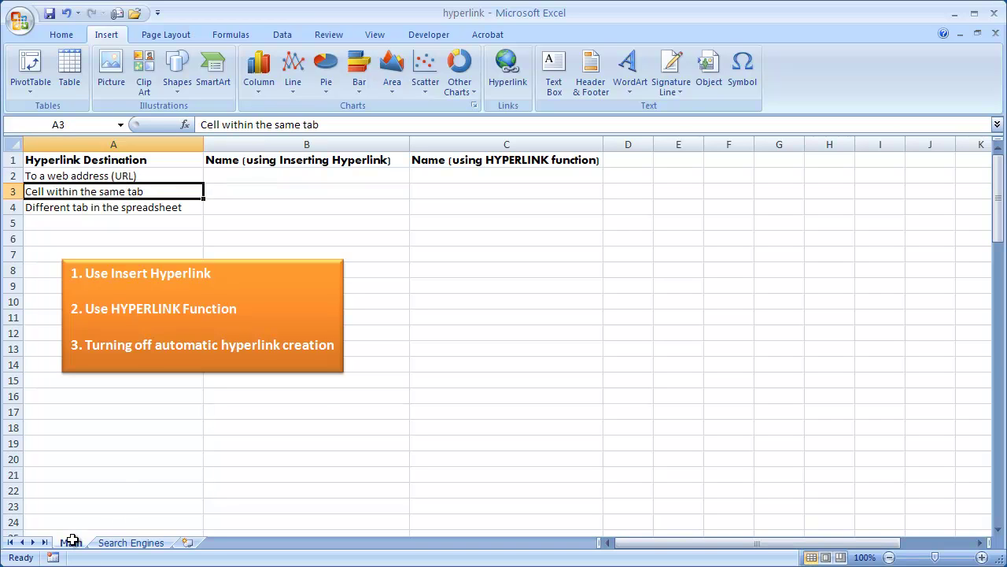
# Step: Look over the Main and Search Engines sheets, checking A100, A4 and the Search Engines heading
pyautogui.moveTo(996, 191); pyautogui.dragTo(998, 479)
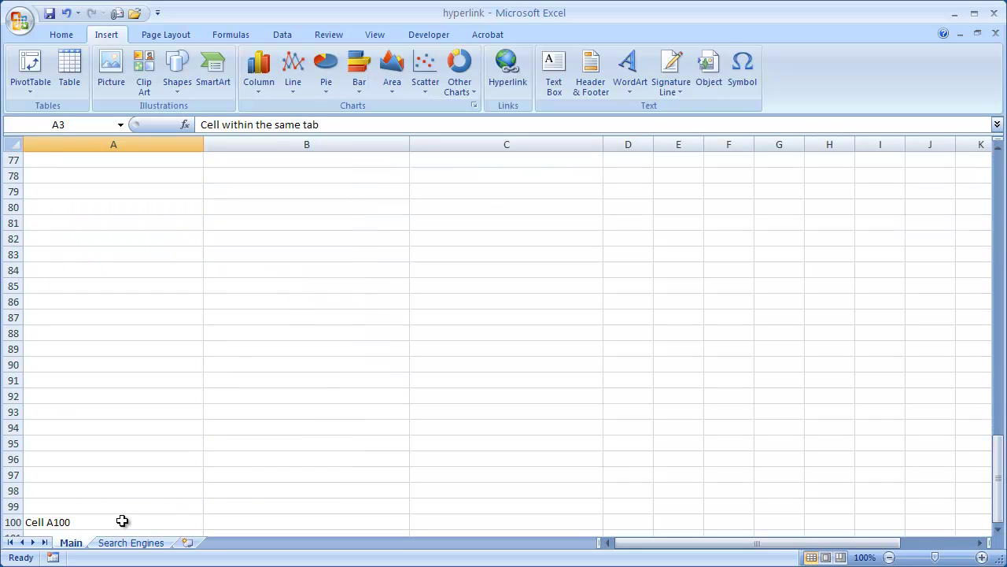
pyautogui.click(122, 521)
pyautogui.moveTo(1000, 478); pyautogui.dragTo(997, 191)
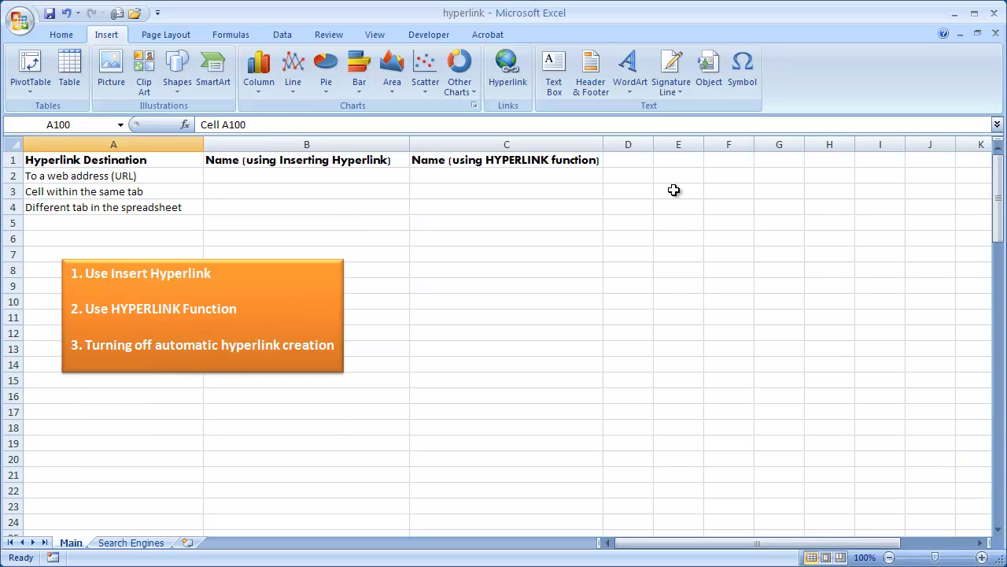
pyautogui.click(68, 209)
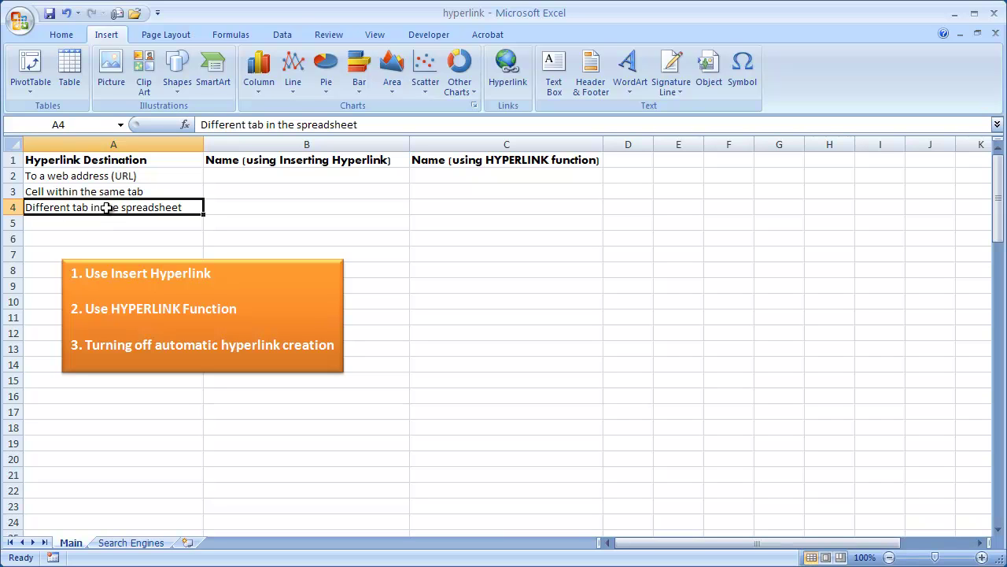
pyautogui.click(131, 543)
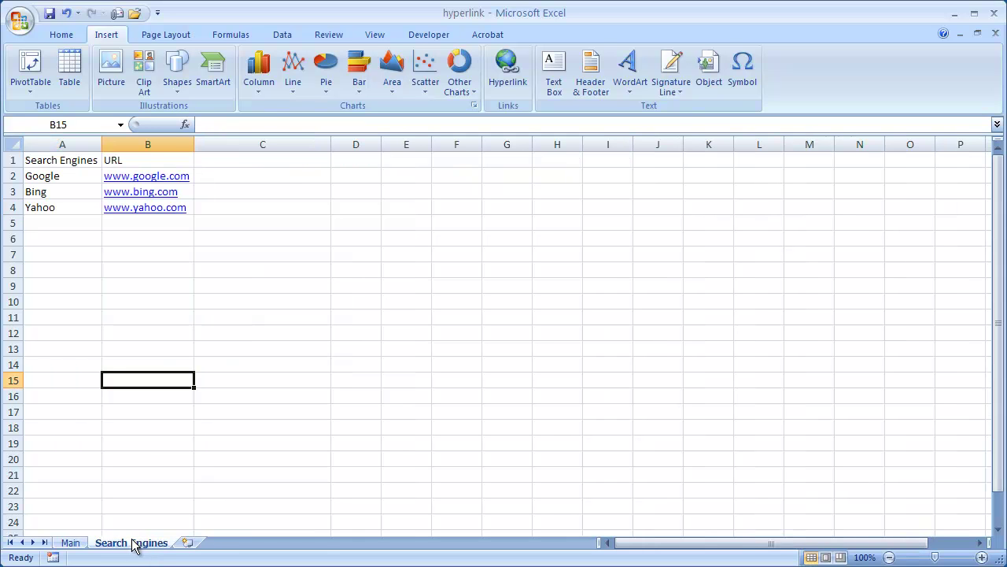
pyautogui.click(78, 161)
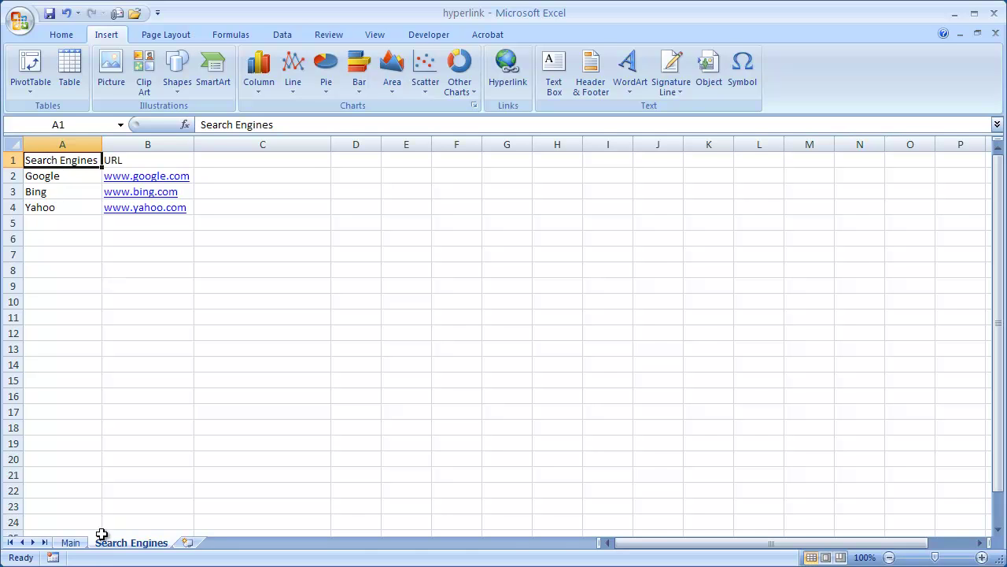
pyautogui.click(71, 543)
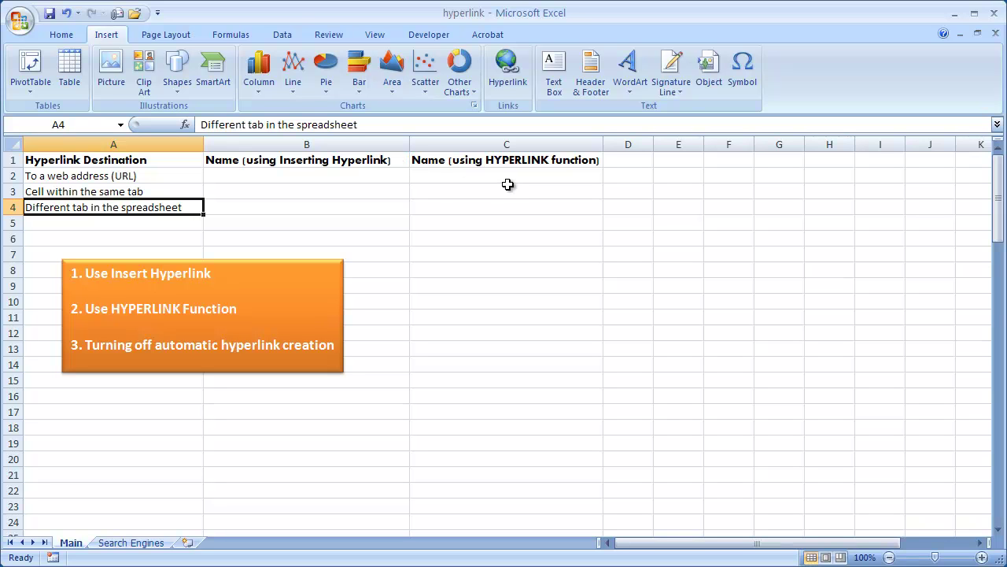
# Step: Enter Google in cell B2
pyautogui.click(320, 178)
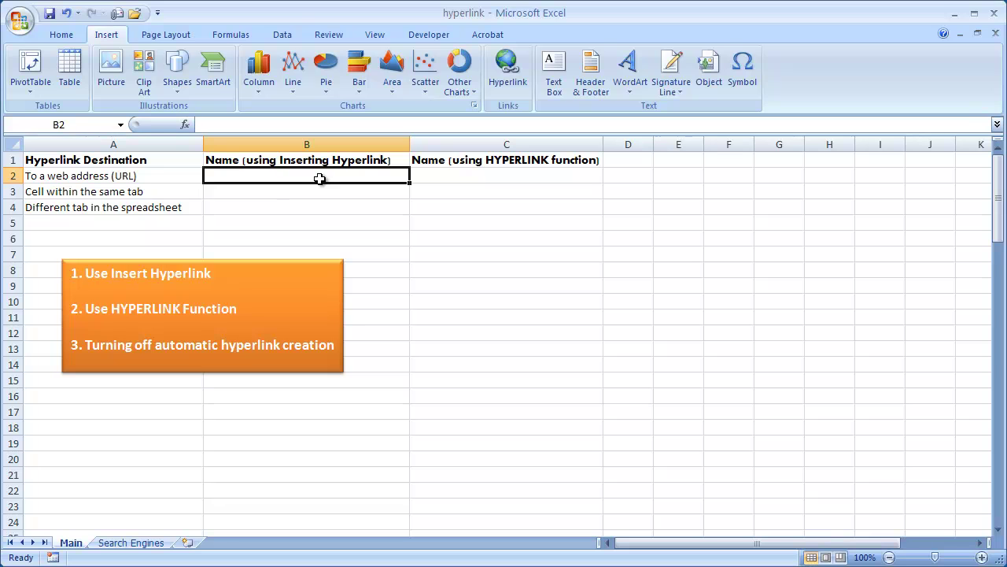
pyautogui.write('Google')
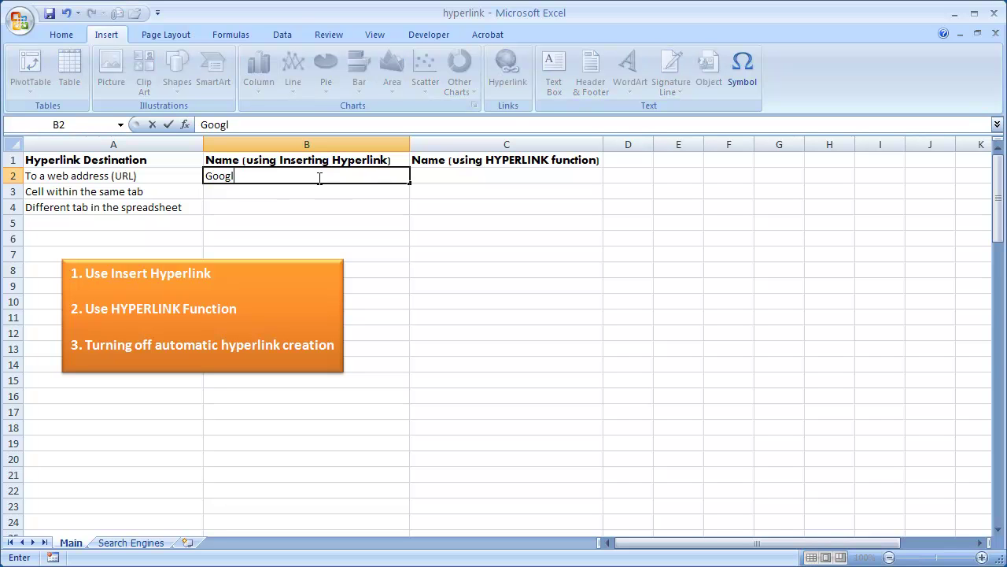
pyautogui.hotkey('ctrl', 'Return')
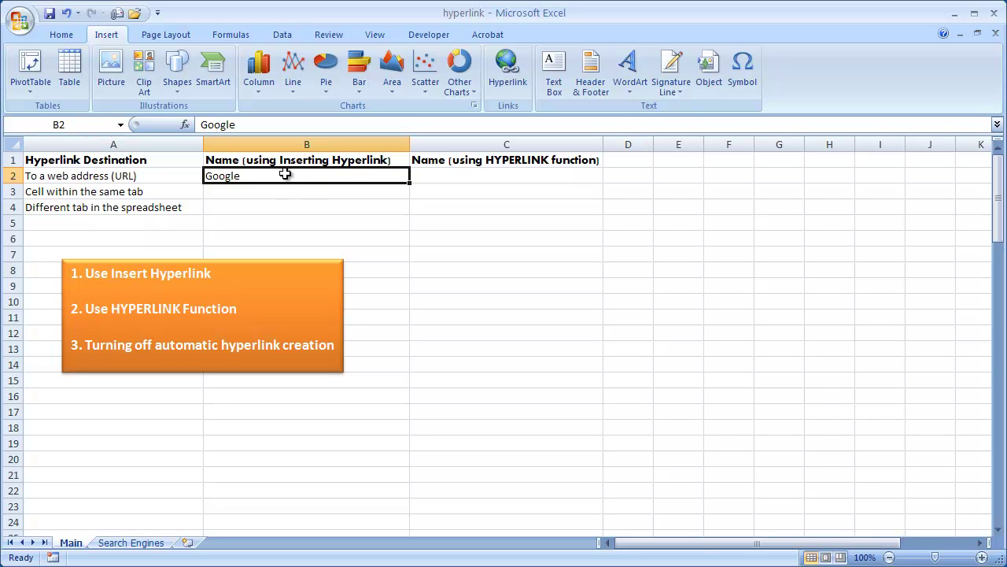
# Step: Open the Hyperlink dialog from the Insert ribbon and the cell's context menu, cancelling both
pyautogui.click(61, 36)
pyautogui.click(108, 36)
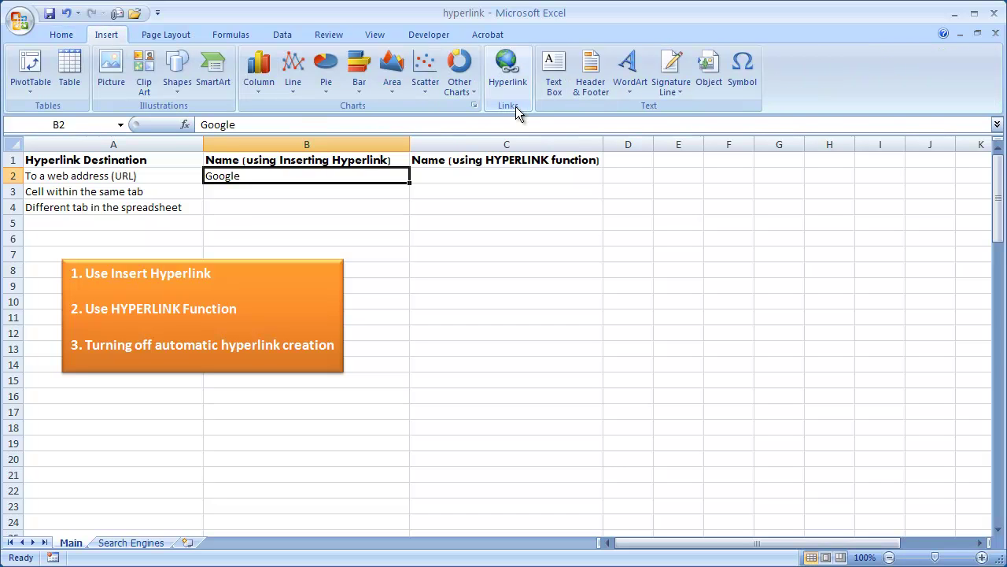
pyautogui.click(508, 65)
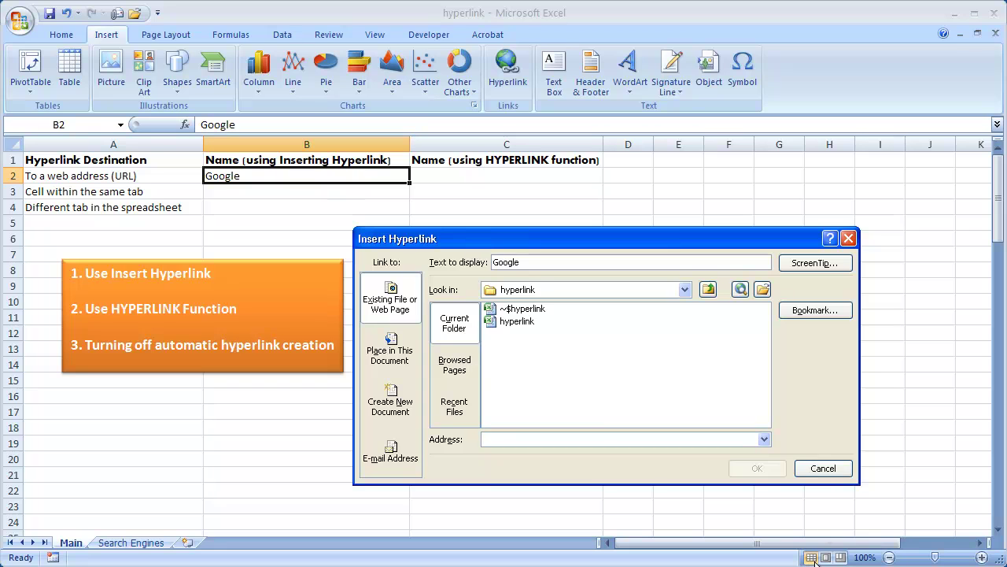
pyautogui.click(823, 467)
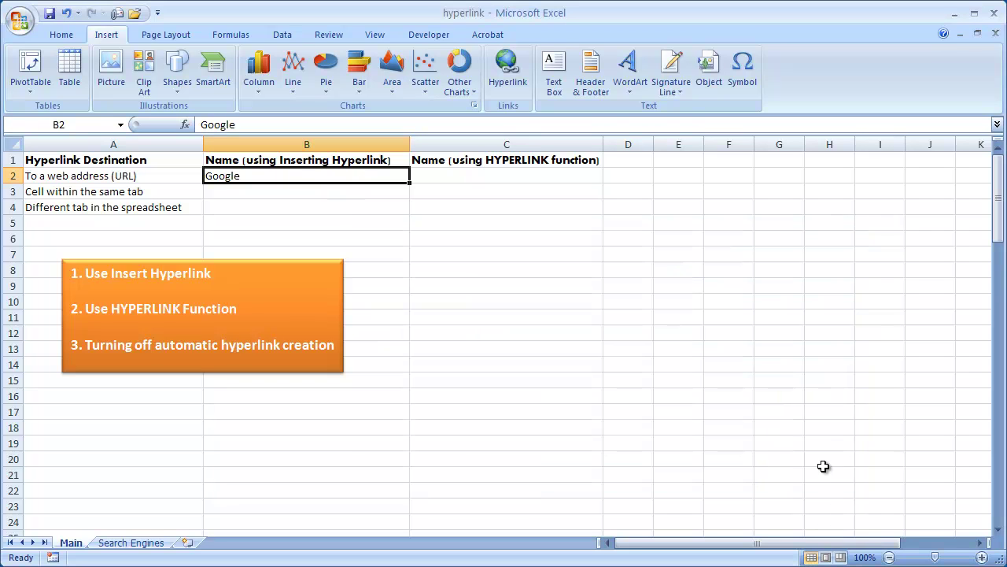
pyautogui.rightClick(269, 177)
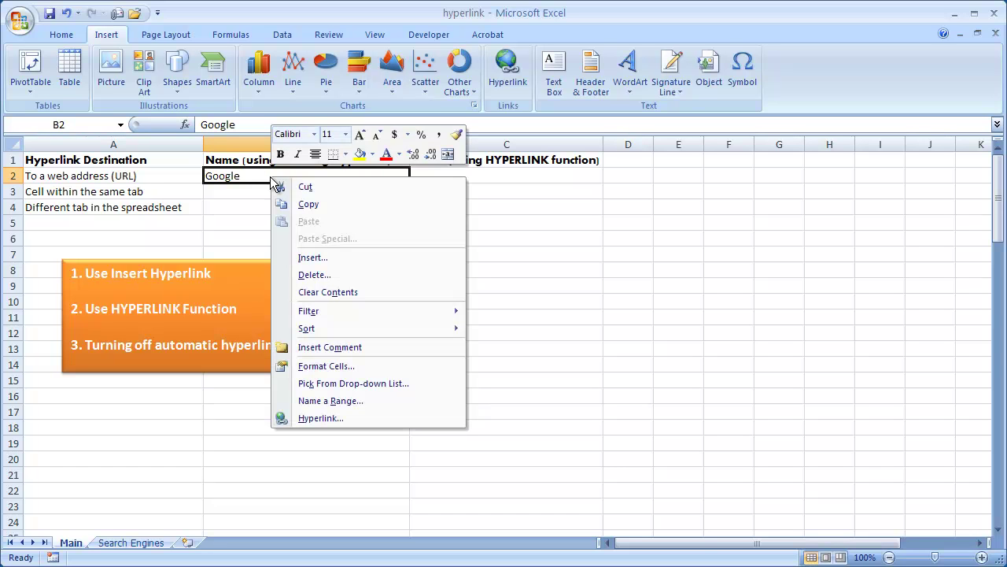
pyautogui.click(330, 418)
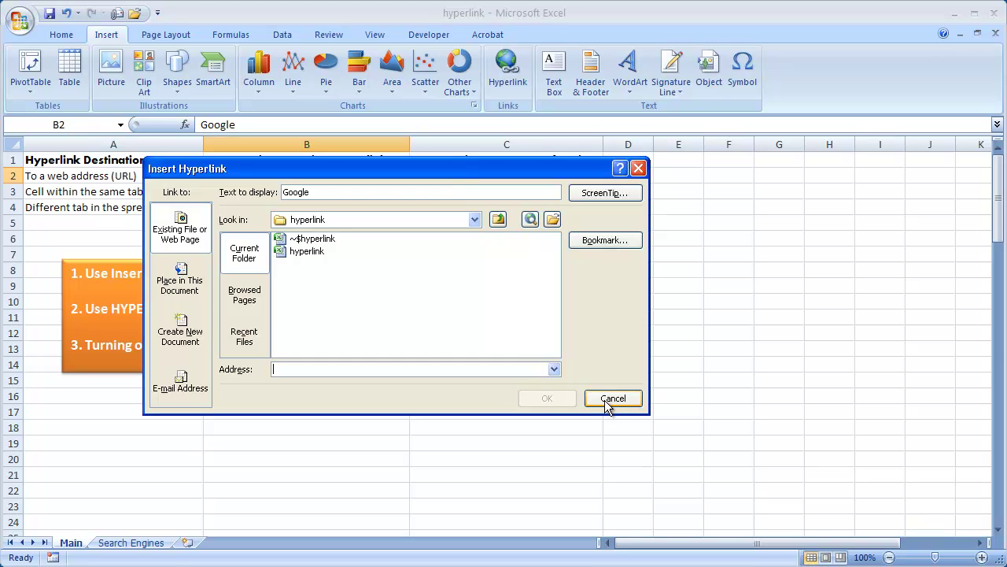
pyautogui.click(611, 399)
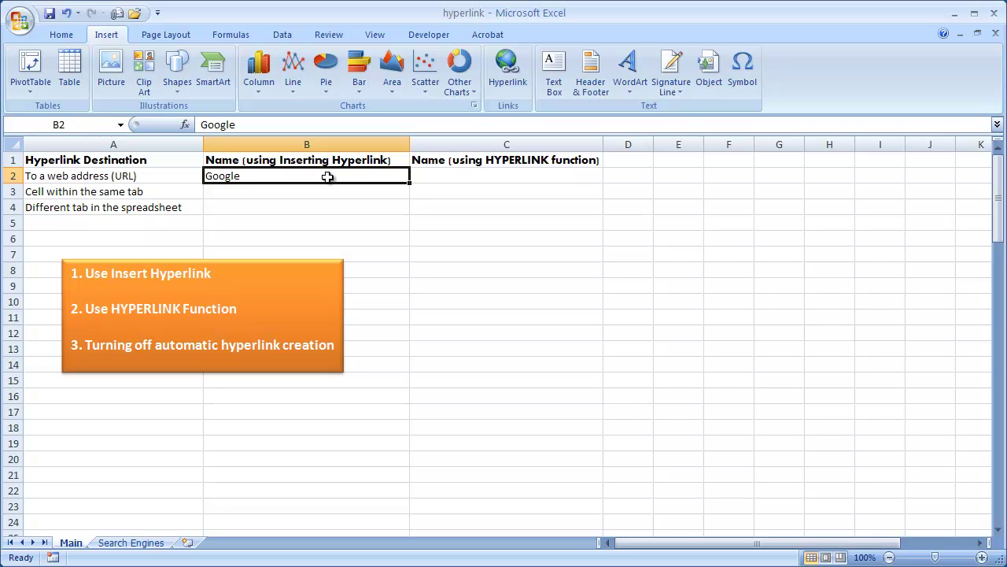
pyautogui.hotkey('ctrl', 'k')
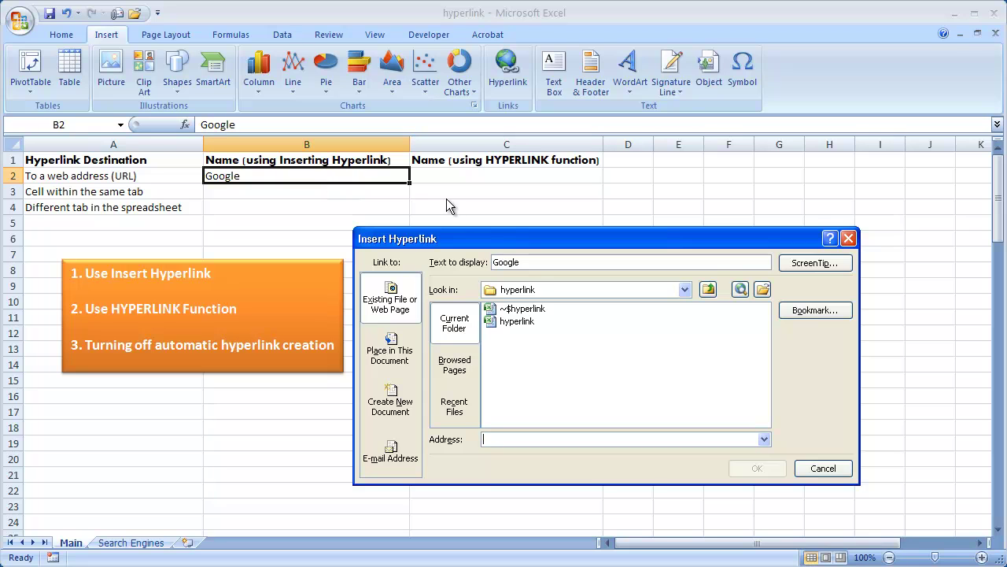
pyautogui.moveTo(484, 244); pyautogui.dragTo(437, 220)
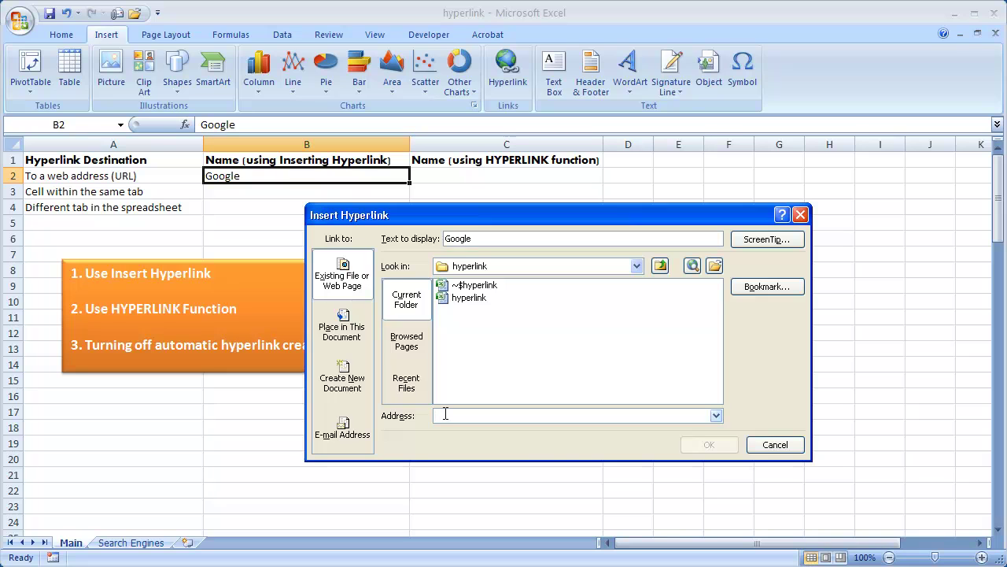
pyautogui.write('www.lg')
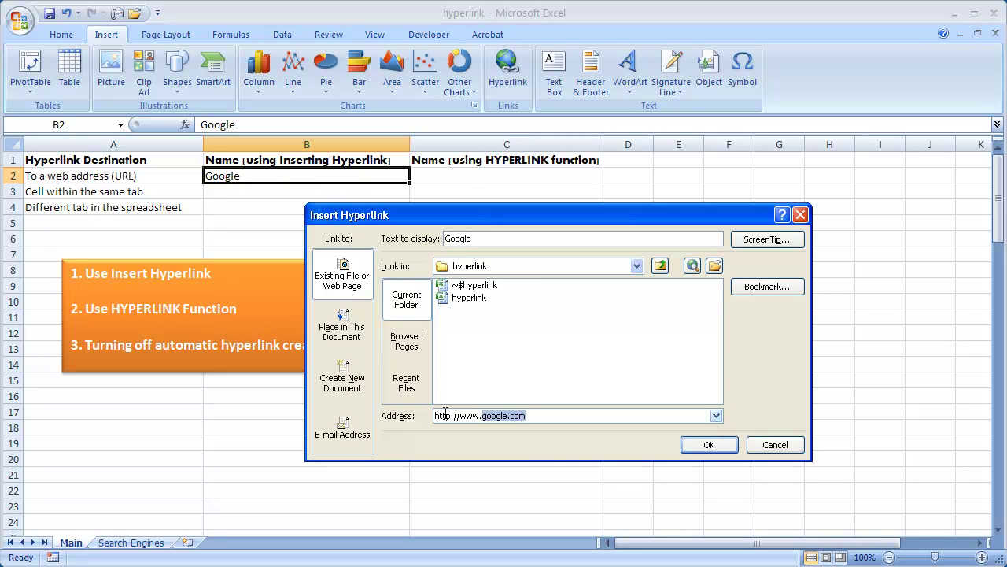
pyautogui.press('BackSpace')
pyautogui.press('BackSpace')
pyautogui.write('google.com')
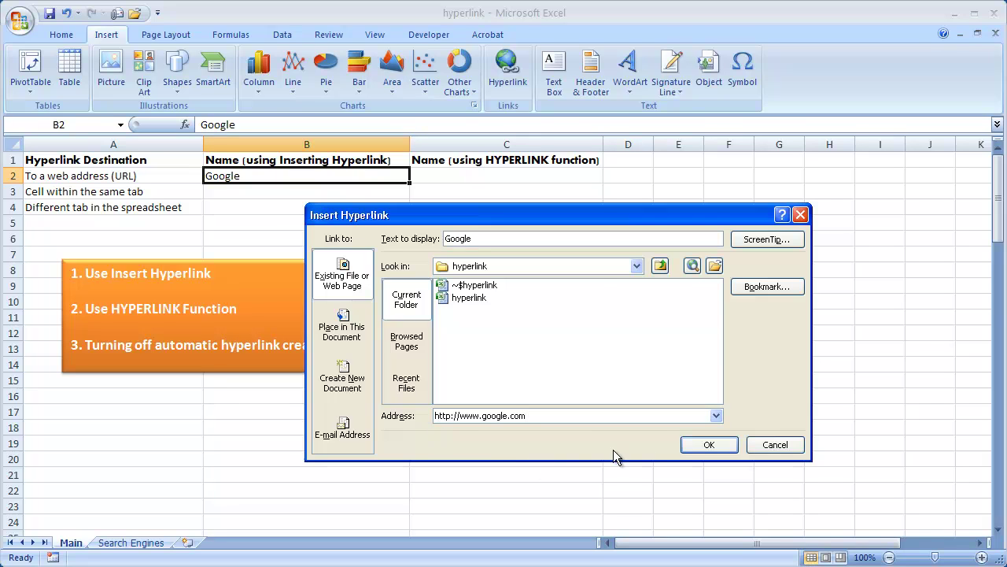
pyautogui.click(692, 446)
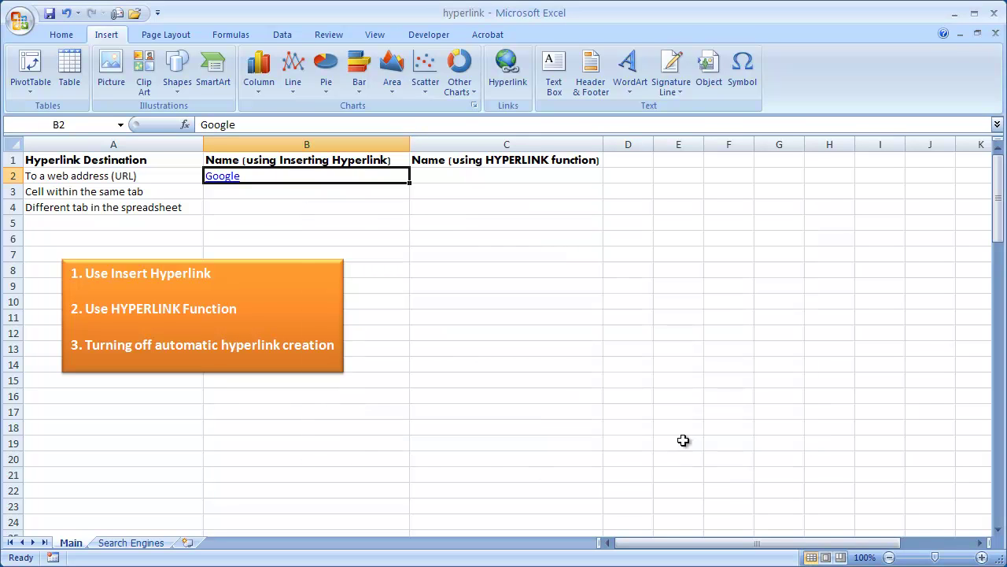
pyautogui.click(220, 175)
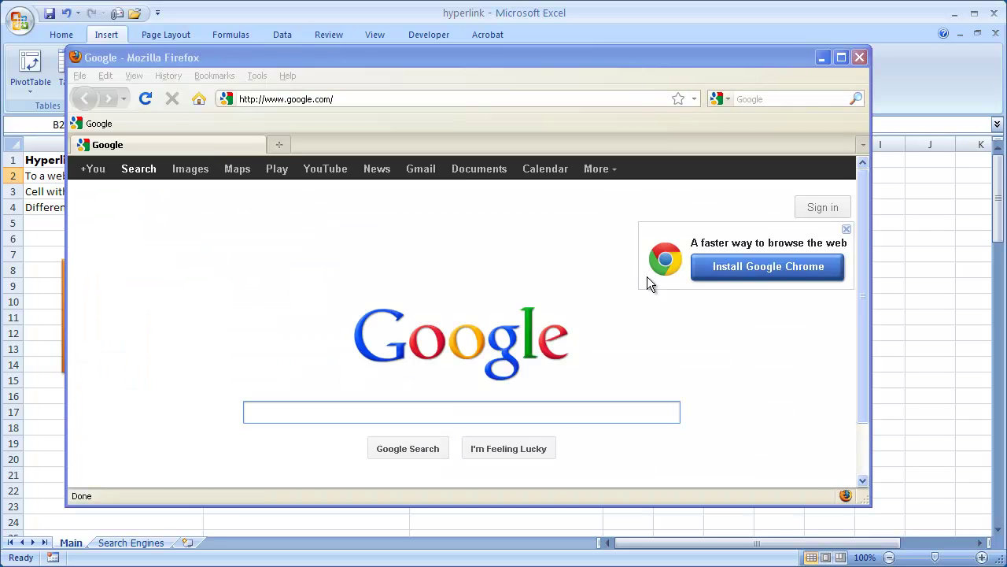
pyautogui.click(860, 58)
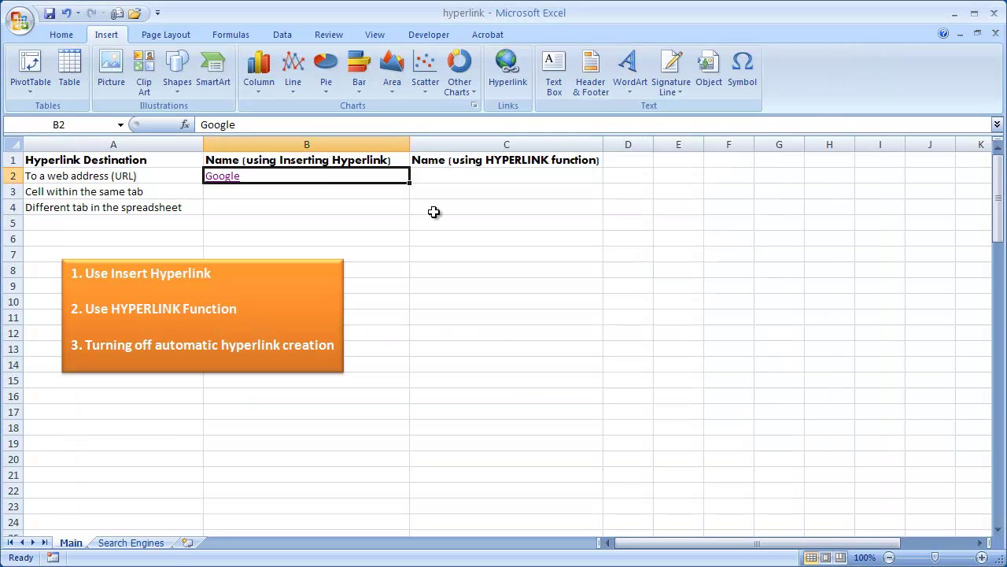
# Step: Enter A100 in cell B3
pyautogui.click(325, 192)
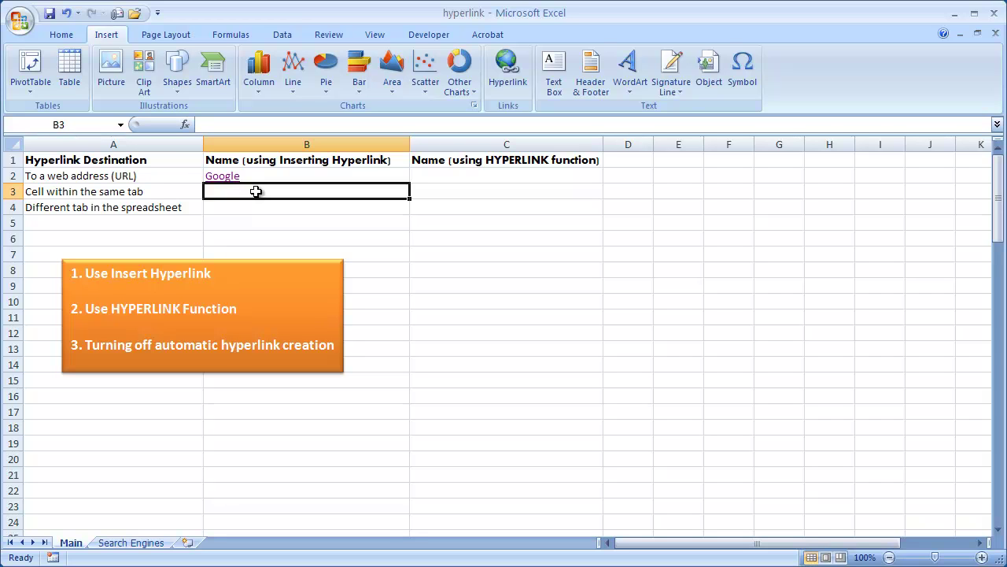
pyautogui.write('A100')
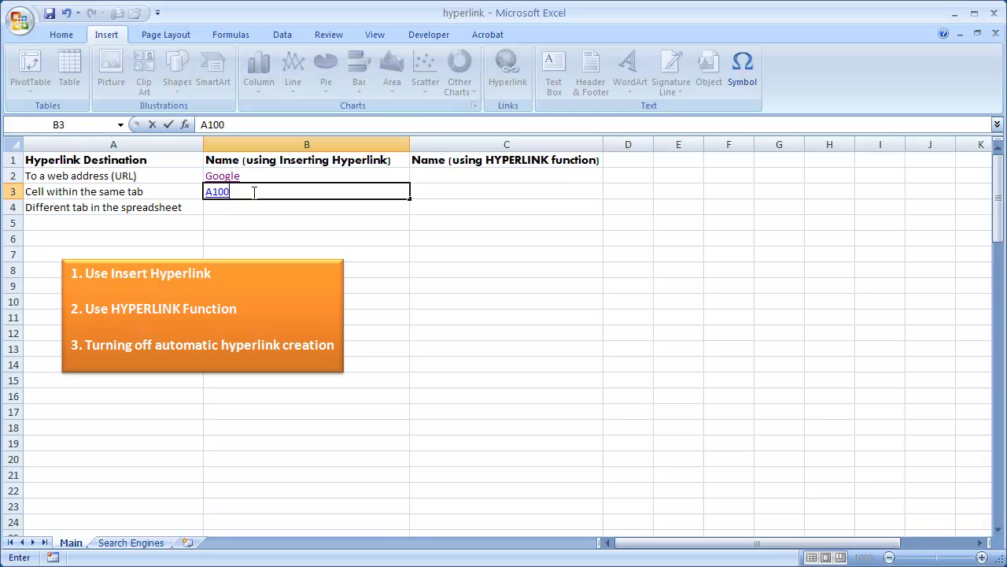
pyautogui.click(254, 208)
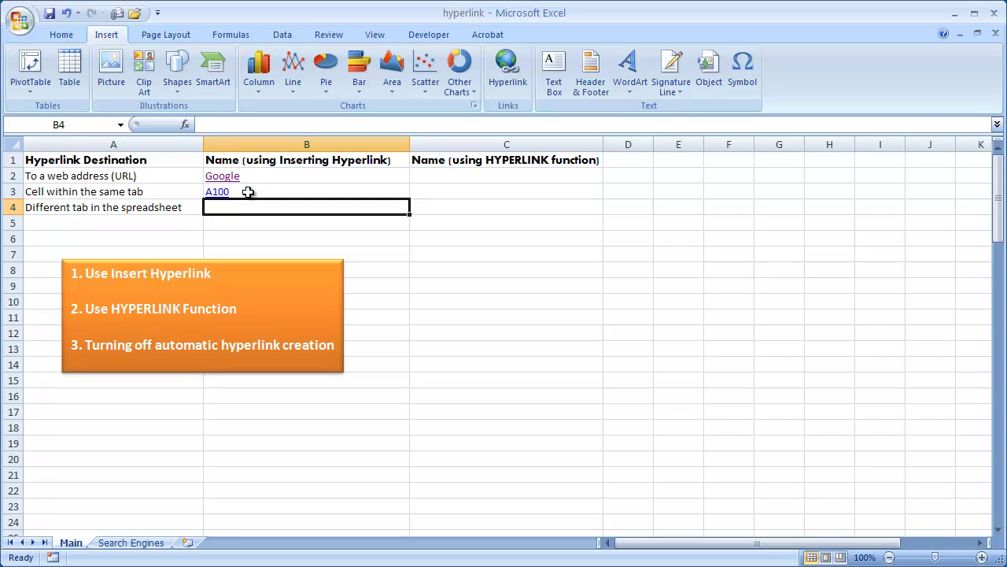
# Step: Clear All on B3:B4 to remove contents and link formatting, then reselect B3
pyautogui.moveTo(248, 192); pyautogui.dragTo(247, 205)
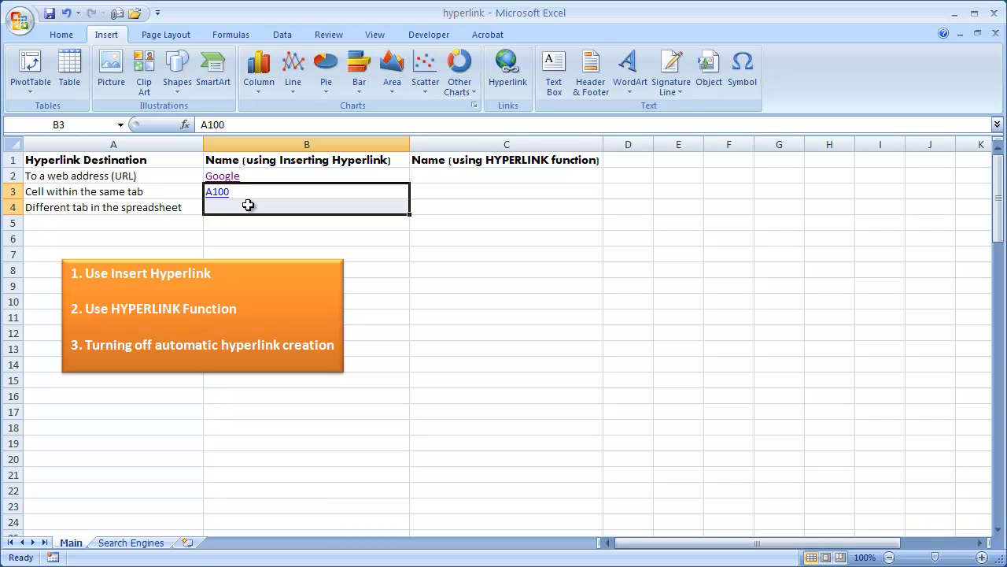
pyautogui.press('alt')
pyautogui.press('e')
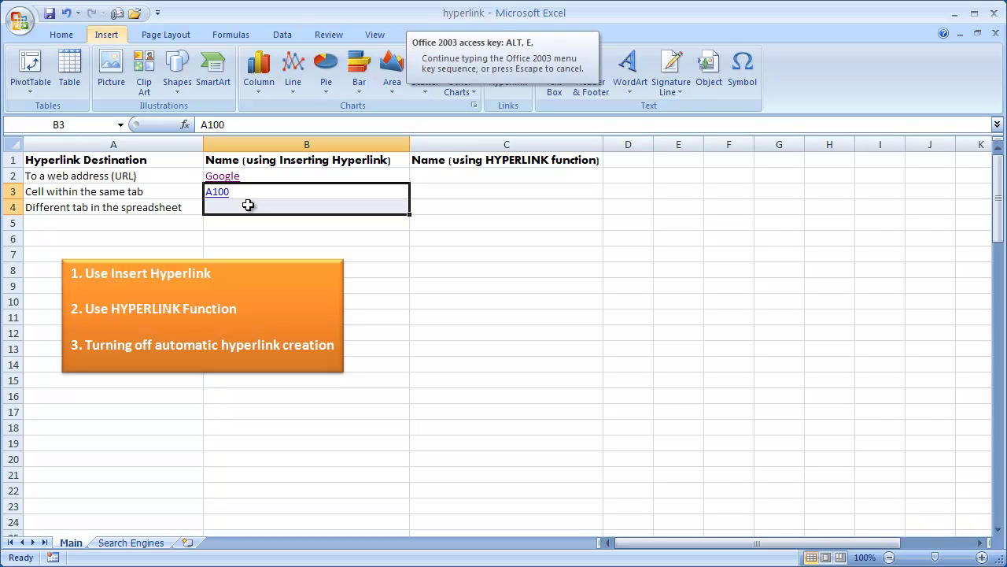
pyautogui.press('a')
pyautogui.press('a')
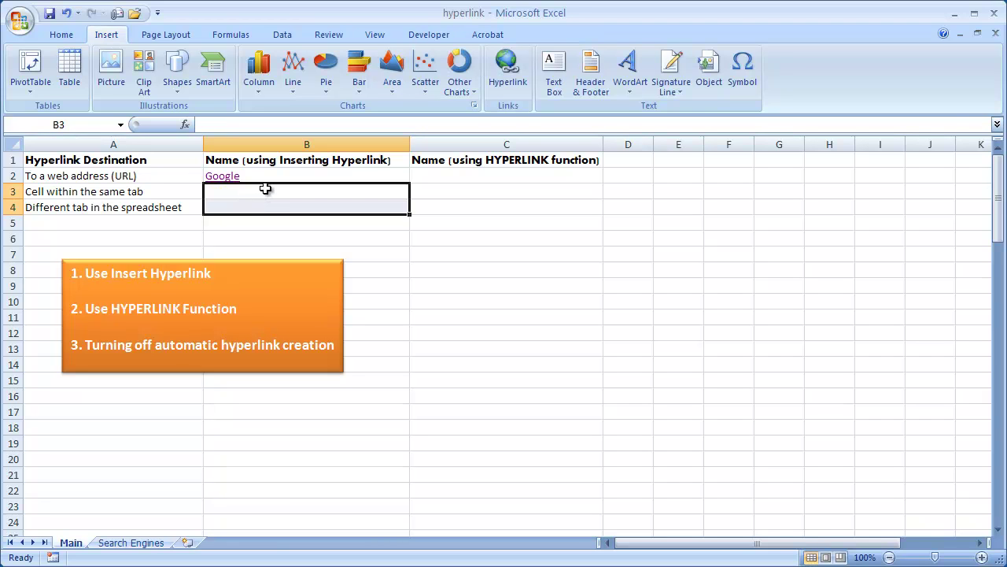
pyautogui.click(266, 194)
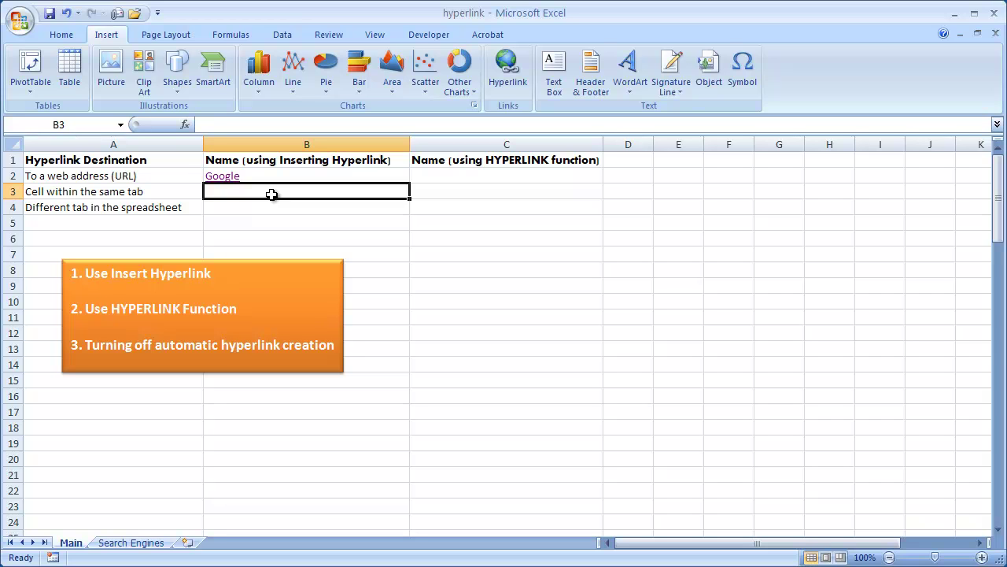
# Step: Type A100 in B3 and link it to cell A100 via Place in This Document
pyautogui.write('A100')
pyautogui.hotkey('ctrl', 'Return')
pyautogui.hotkey('ctrl', 'k')
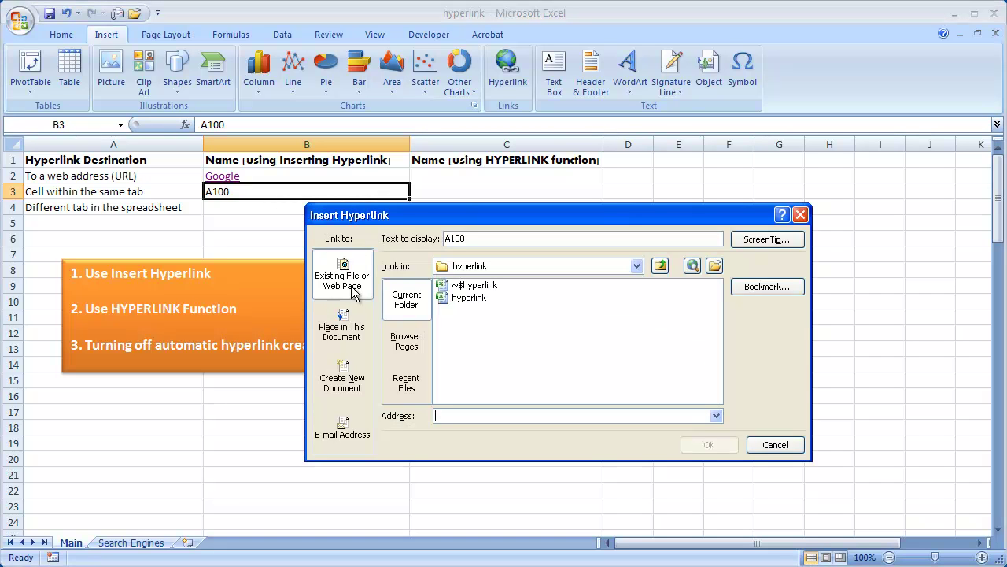
pyautogui.click(344, 333)
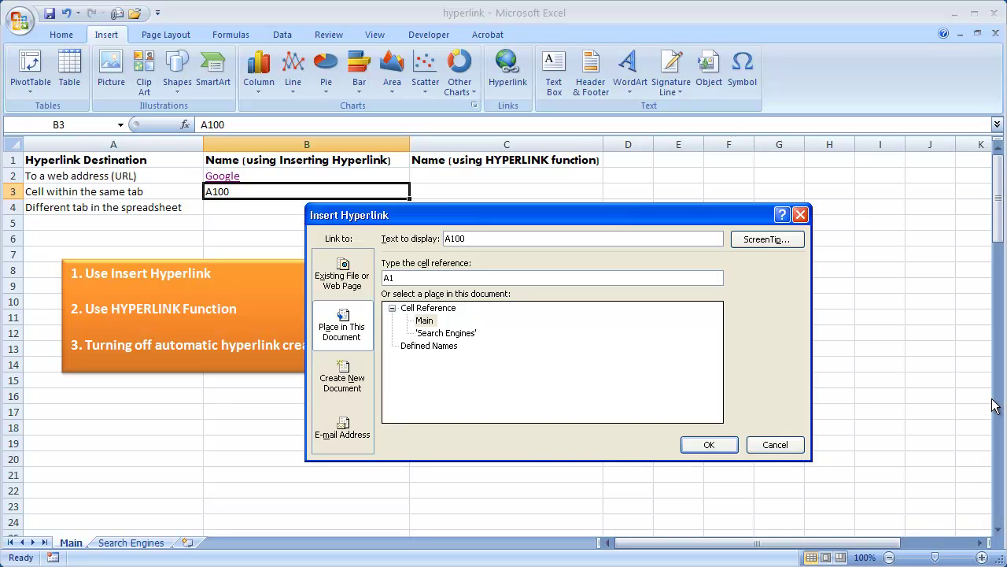
pyautogui.click(402, 278)
pyautogui.write('00')
pyautogui.click(713, 444)
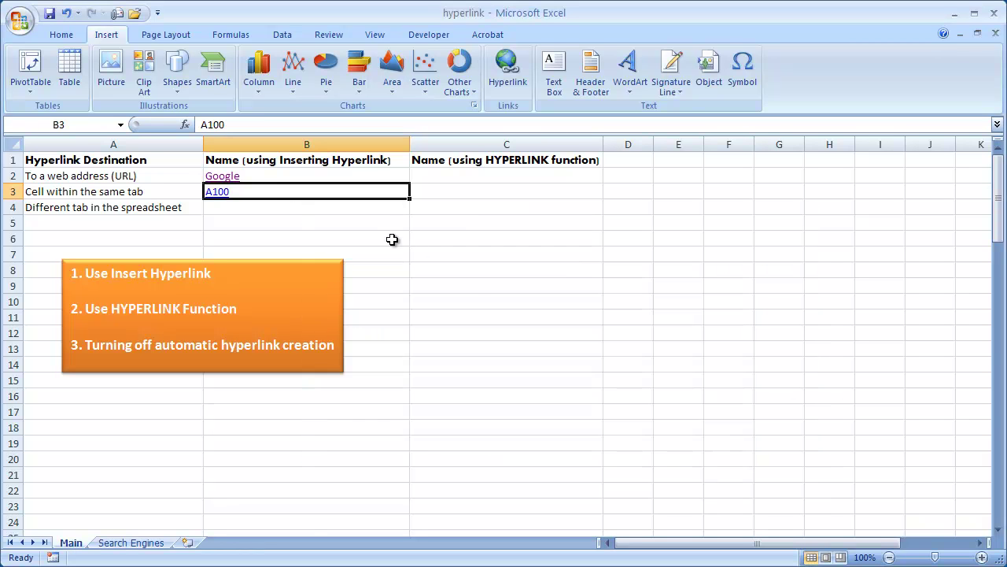
# Step: Test the B3 link's jump to A100, then return and select B4
pyautogui.click(218, 194)
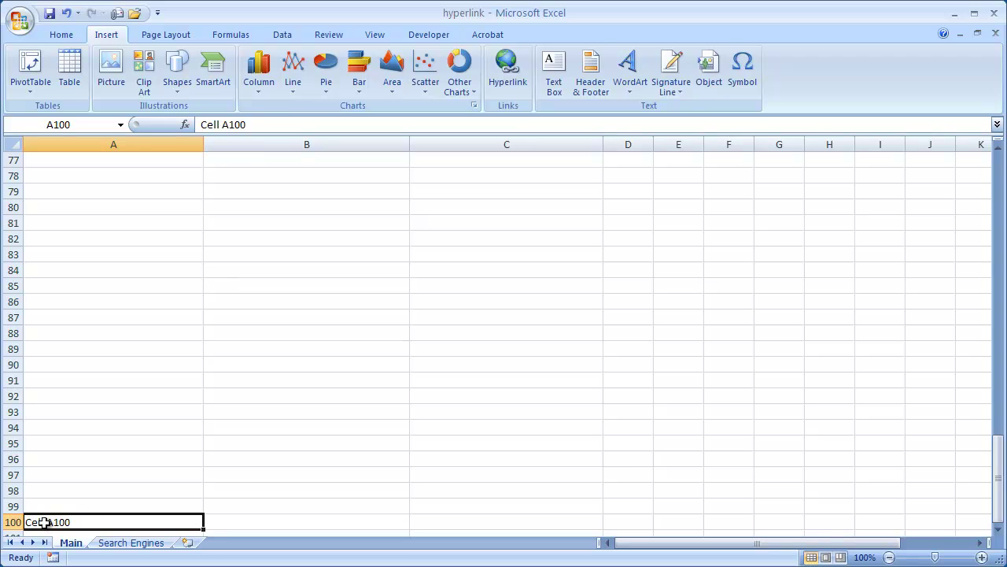
pyautogui.moveTo(998, 515); pyautogui.dragTo(998, 212)
pyautogui.click(251, 207)
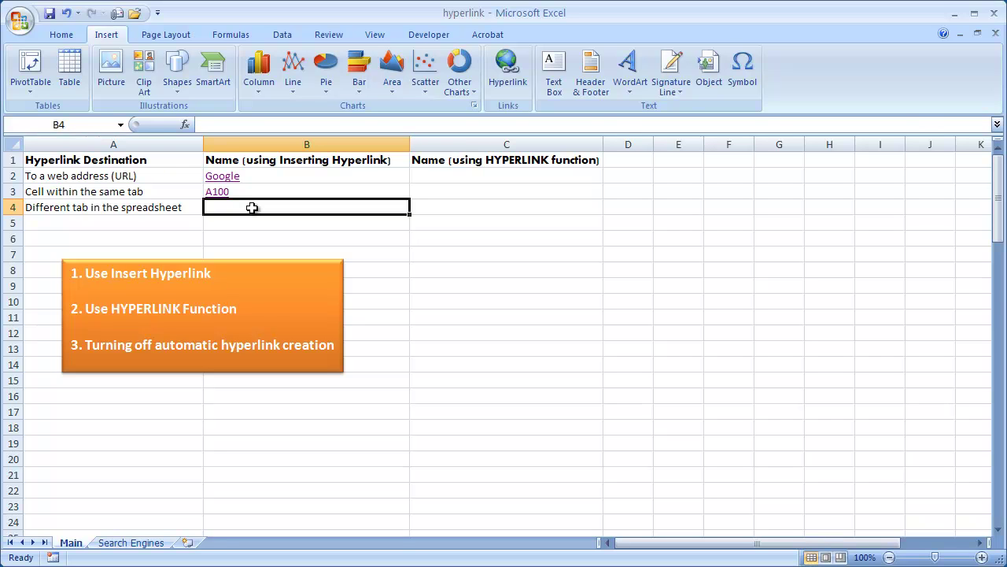
pyautogui.click(131, 542)
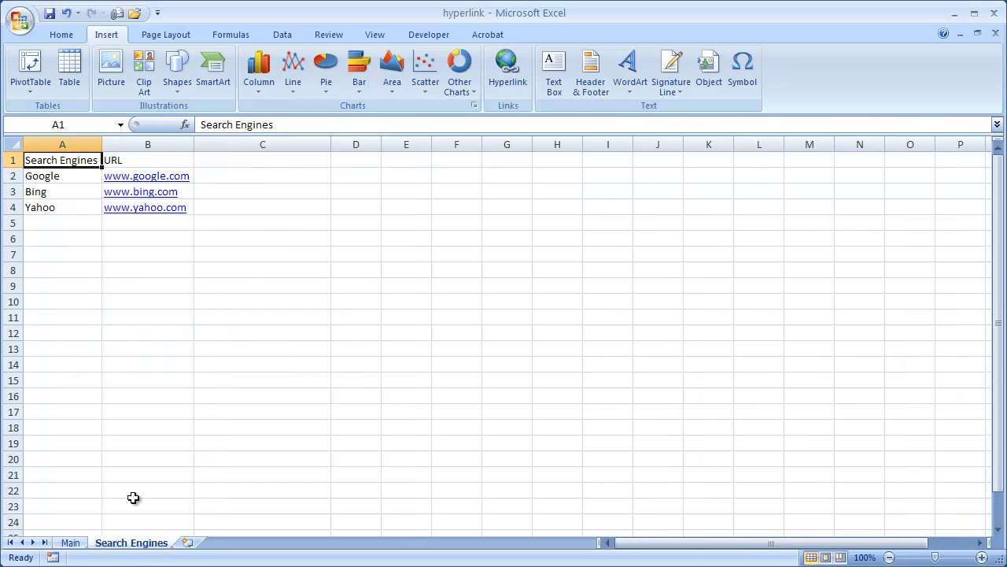
pyautogui.click(71, 542)
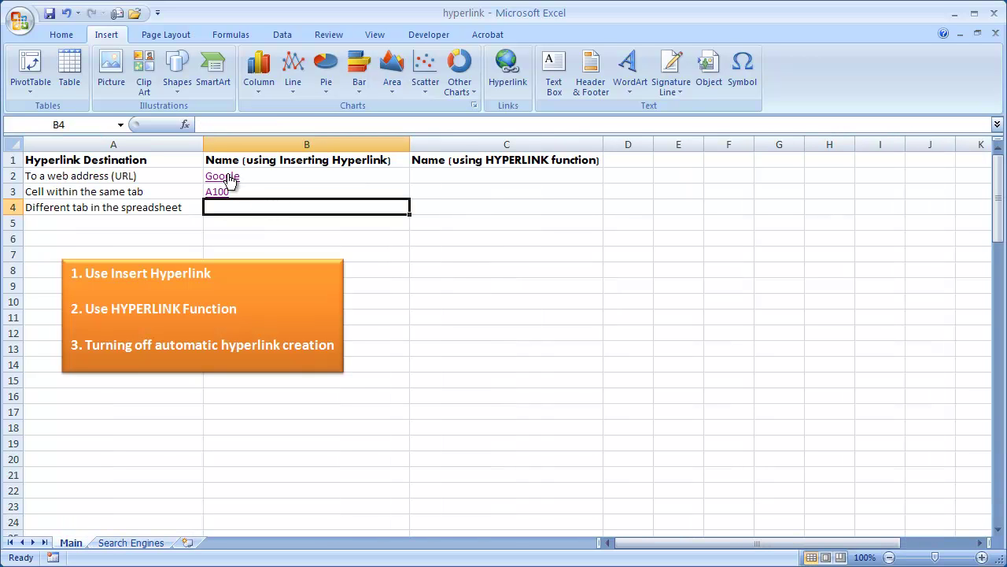
pyautogui.write('Sear')
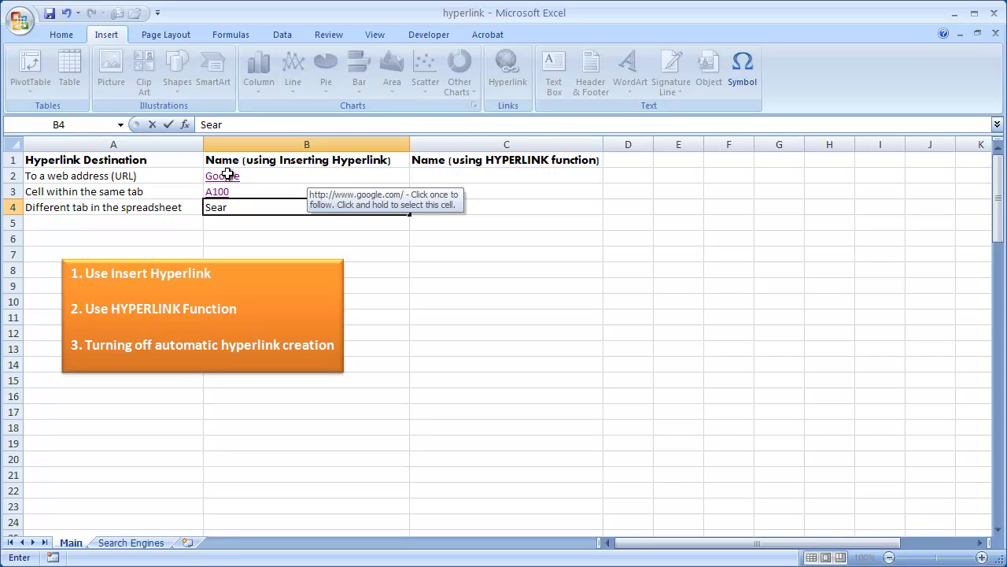
pyautogui.write('ch Engines')
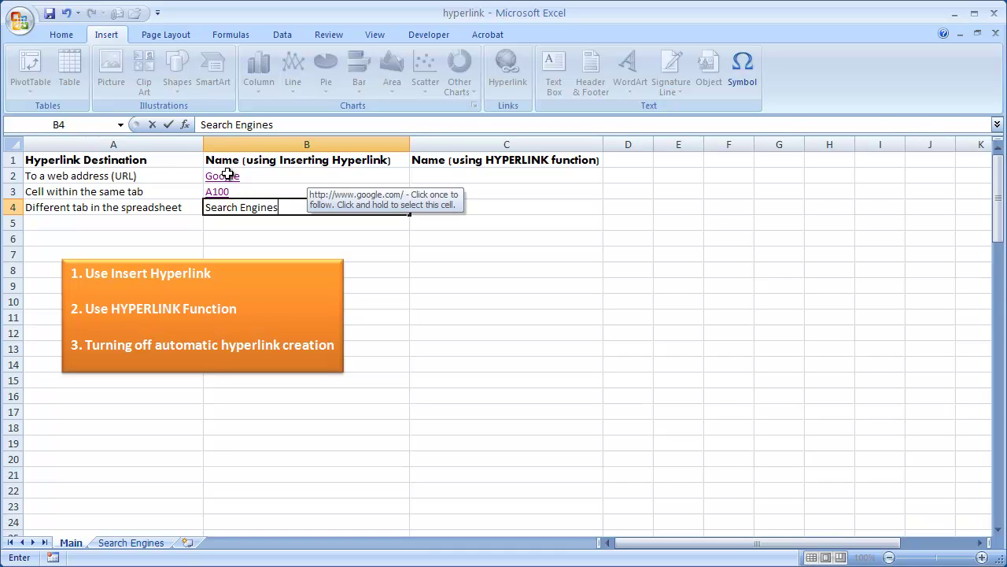
pyautogui.hotkey('ctrl', 'Return')
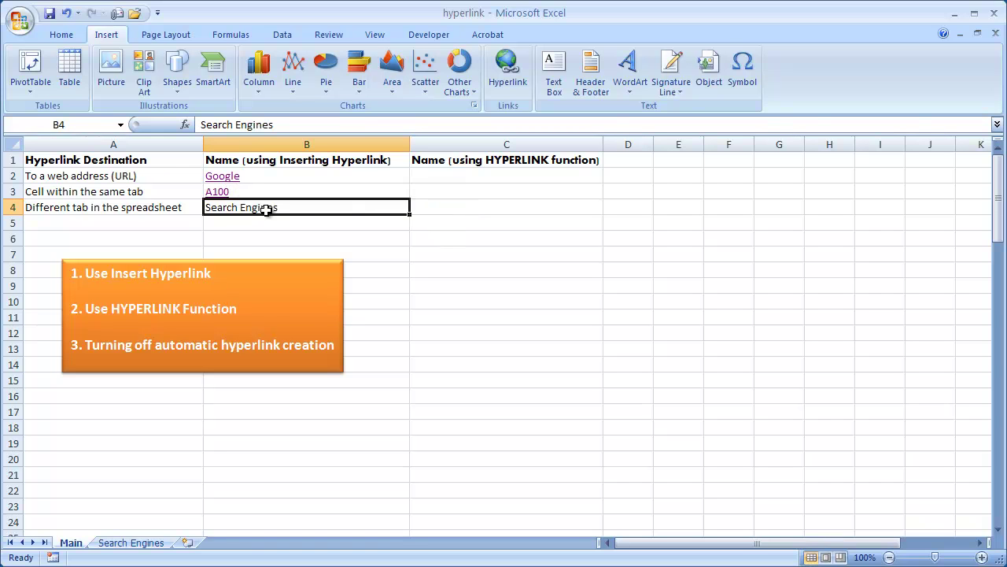
pyautogui.hotkey('ctrl', 'k')
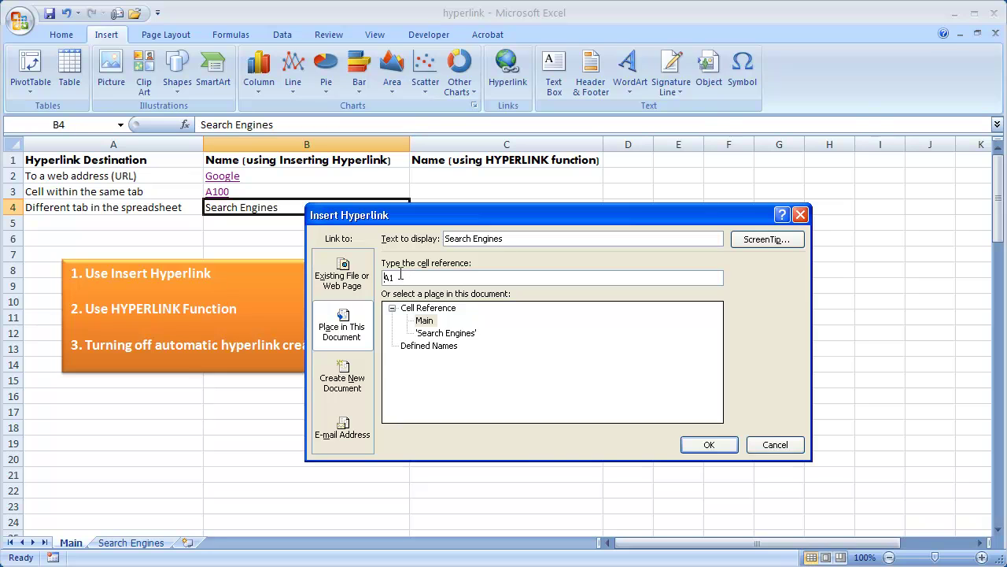
pyautogui.click(454, 336)
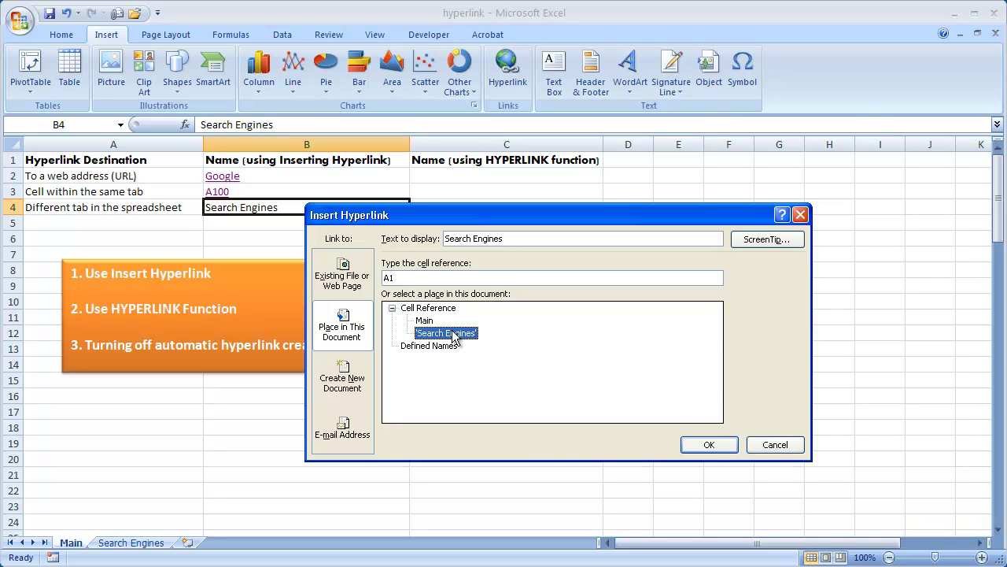
pyautogui.click(706, 444)
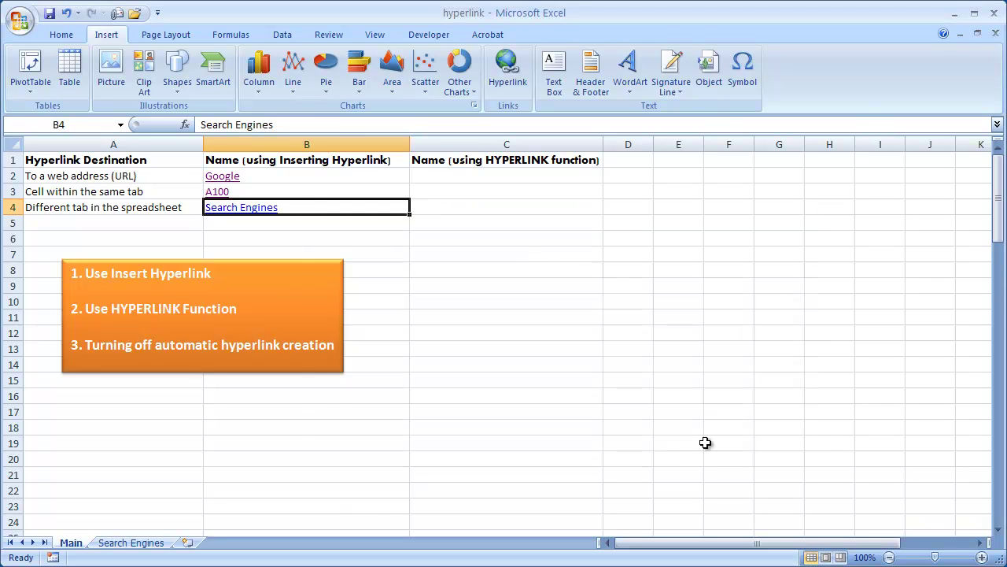
pyautogui.click(255, 210)
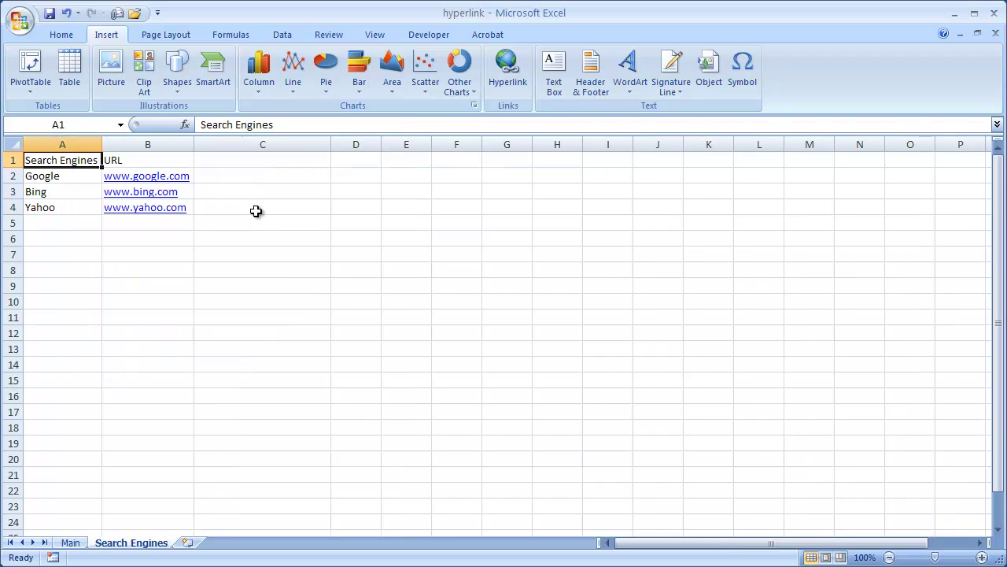
pyautogui.click(70, 542)
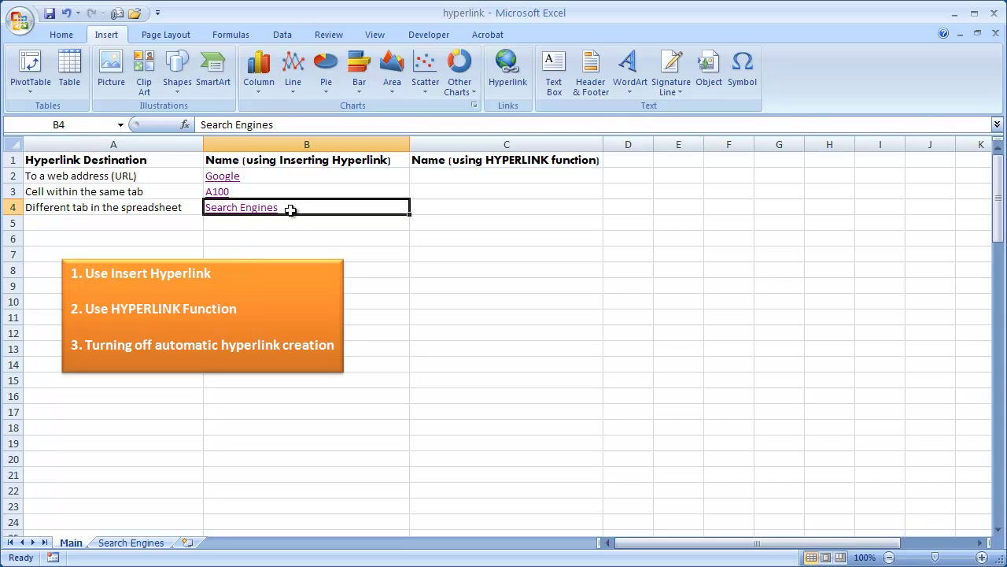
pyautogui.press('Delete')
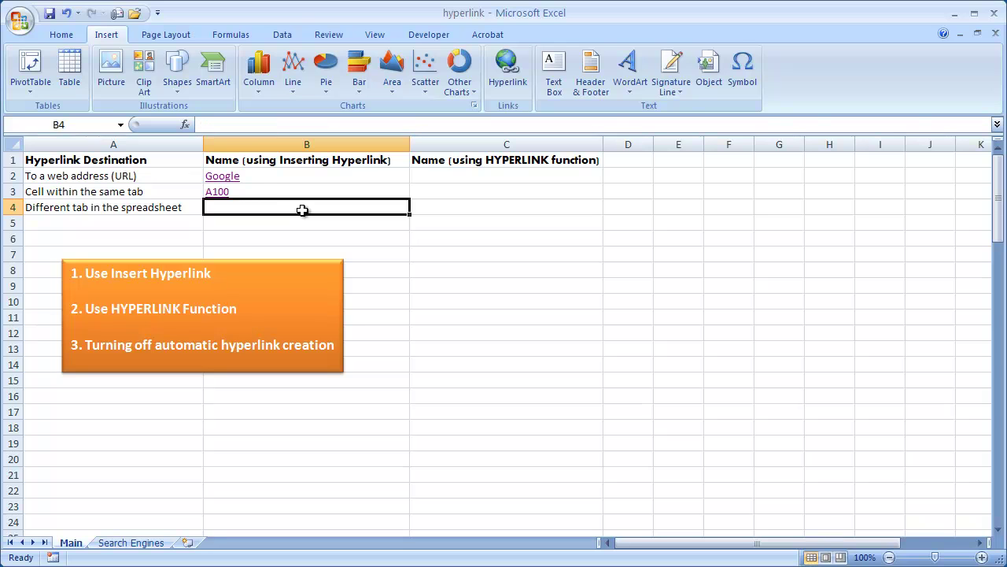
# Step: Drag Search Engines A1 onto Main's B4 with Create Hyperlink Here, then follow the link
pyautogui.press('alt')
pyautogui.press('i')
pyautogui.press('i')
pyautogui.click(142, 542)
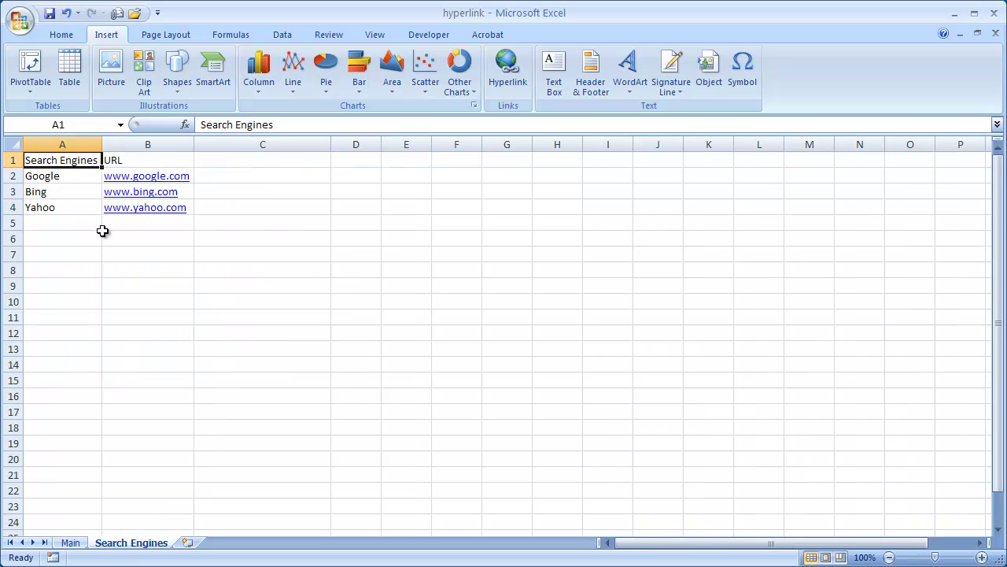
pyautogui.rightClick(82, 171)
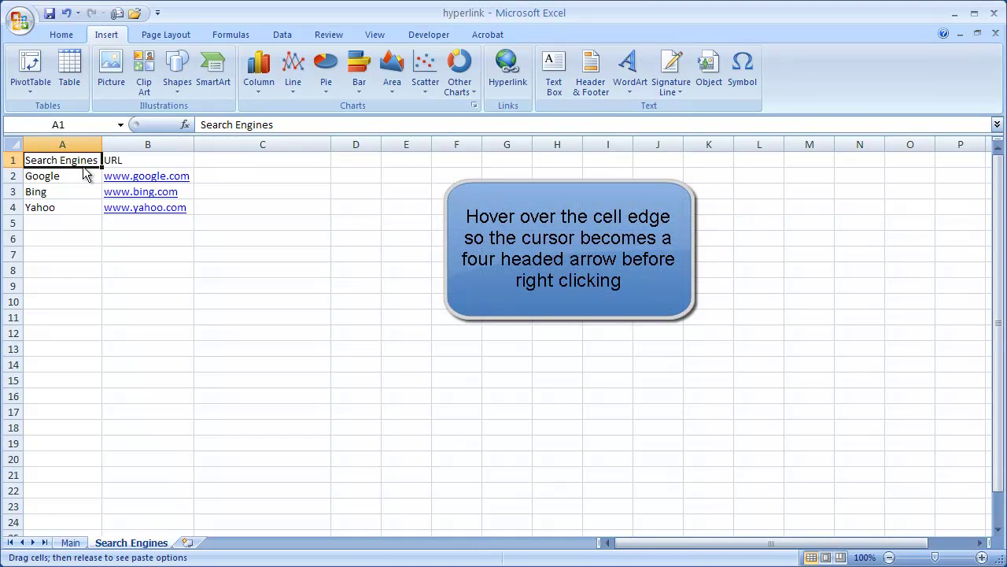
pyautogui.moveTo(85, 173); pyautogui.dragTo(261, 215)
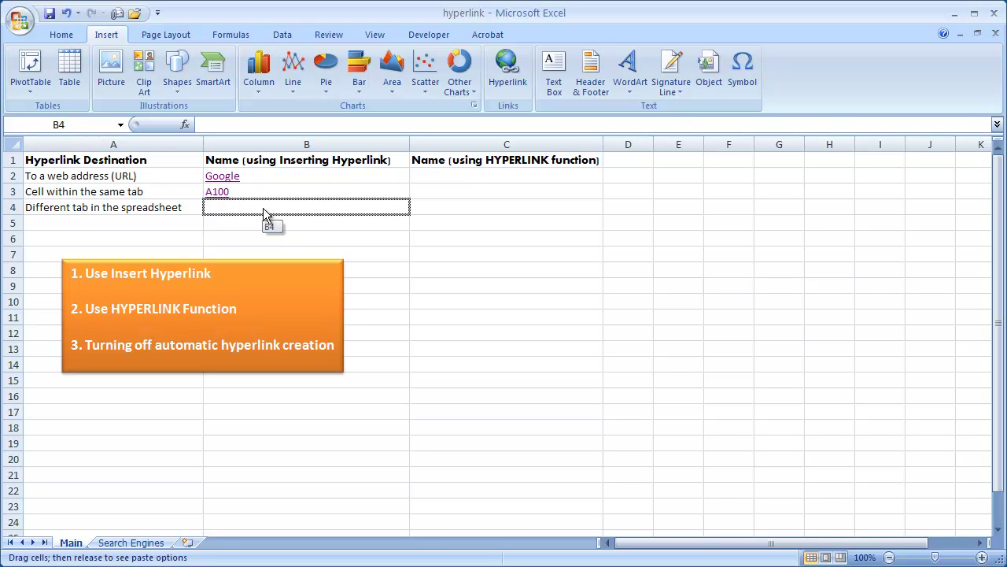
pyautogui.moveTo(263, 208); pyautogui.dragTo(263, 208)
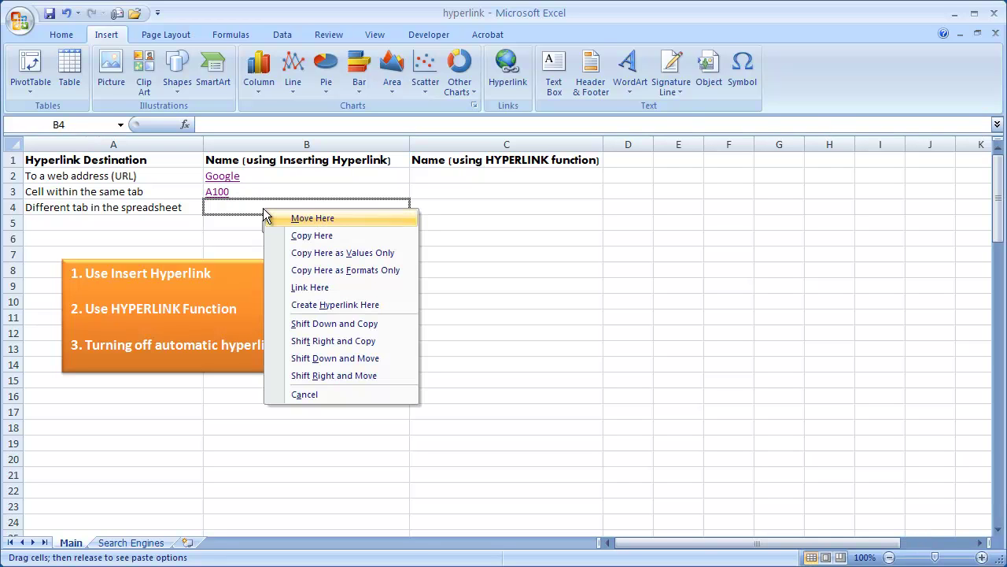
pyautogui.click(327, 307)
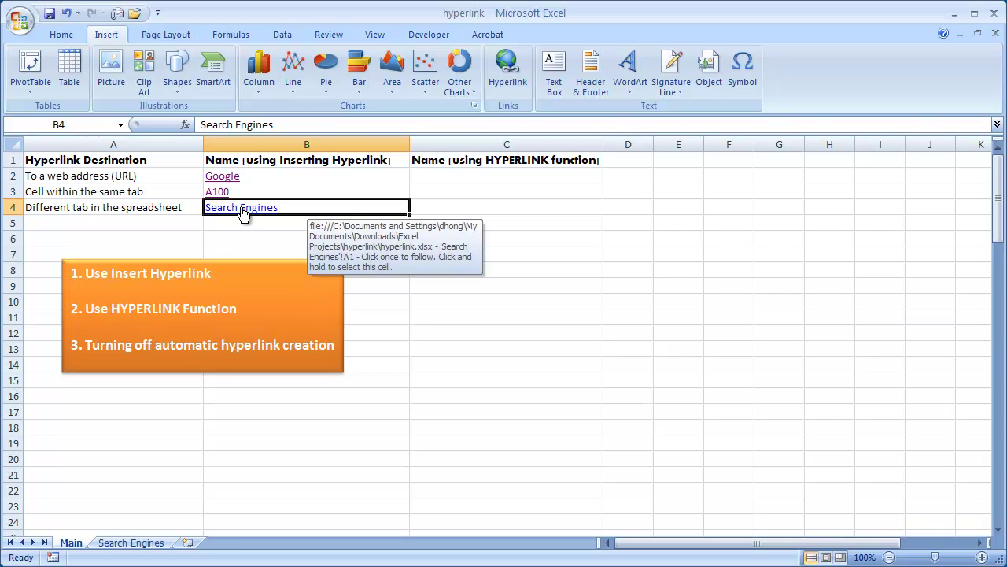
pyautogui.click(134, 542)
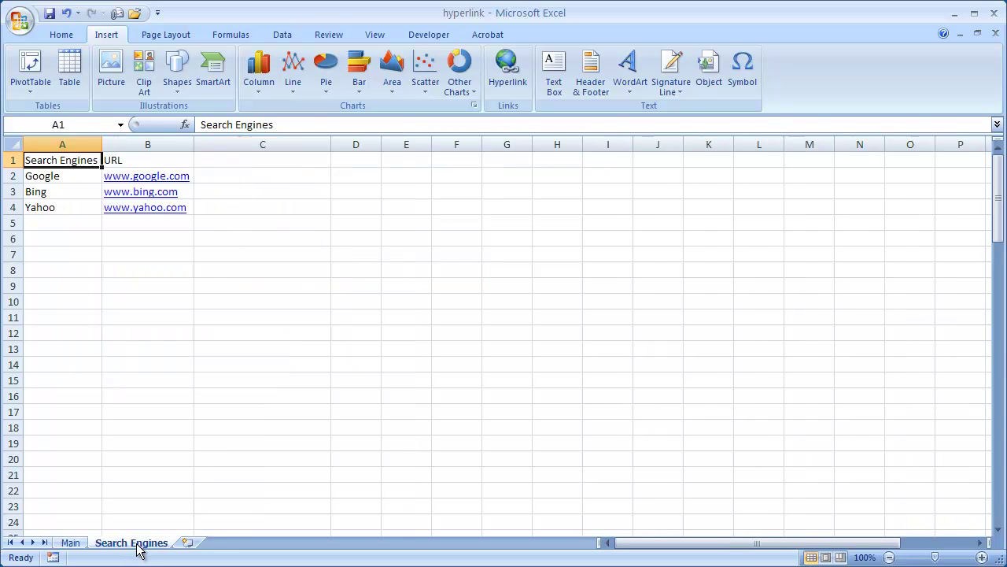
# Step: Retest the B4 Search Engines link from Main, then select C2 back on Main
pyautogui.click(70, 542)
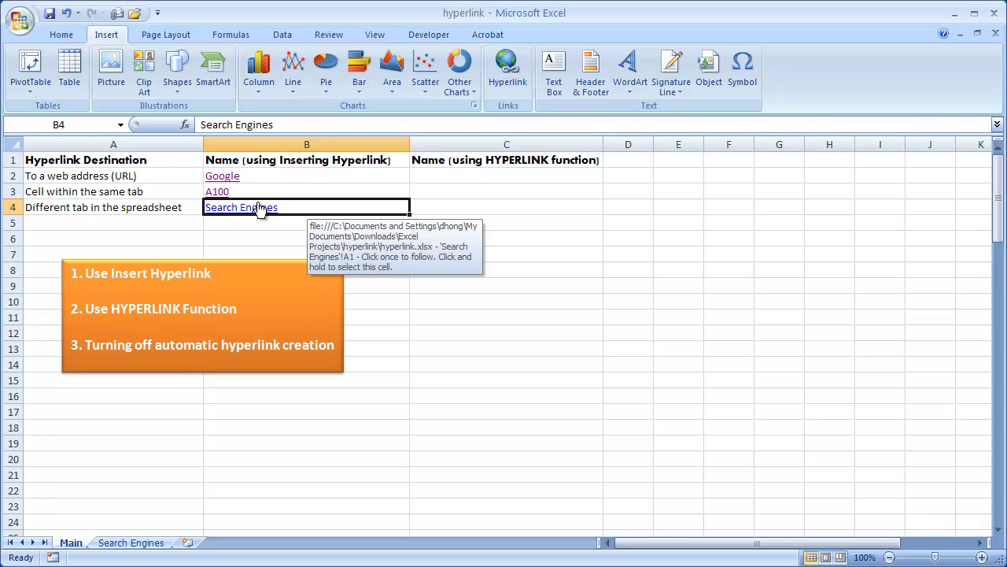
pyautogui.click(281, 221)
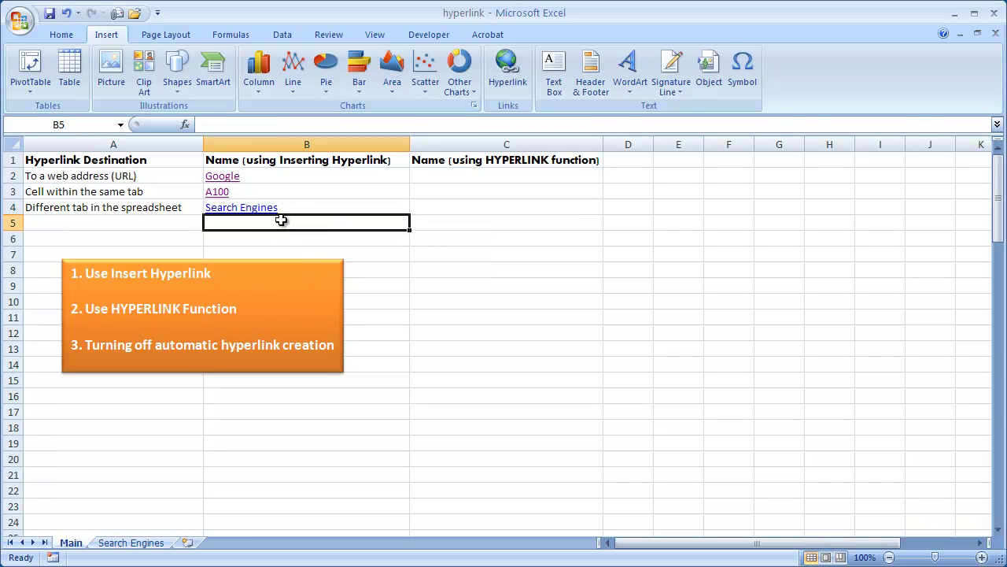
pyautogui.click(248, 208)
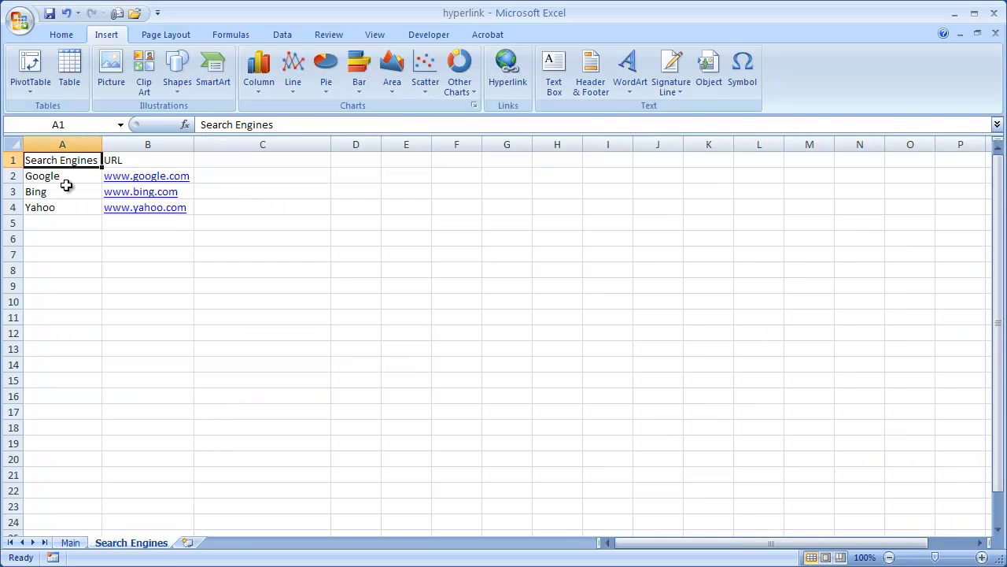
pyautogui.click(71, 543)
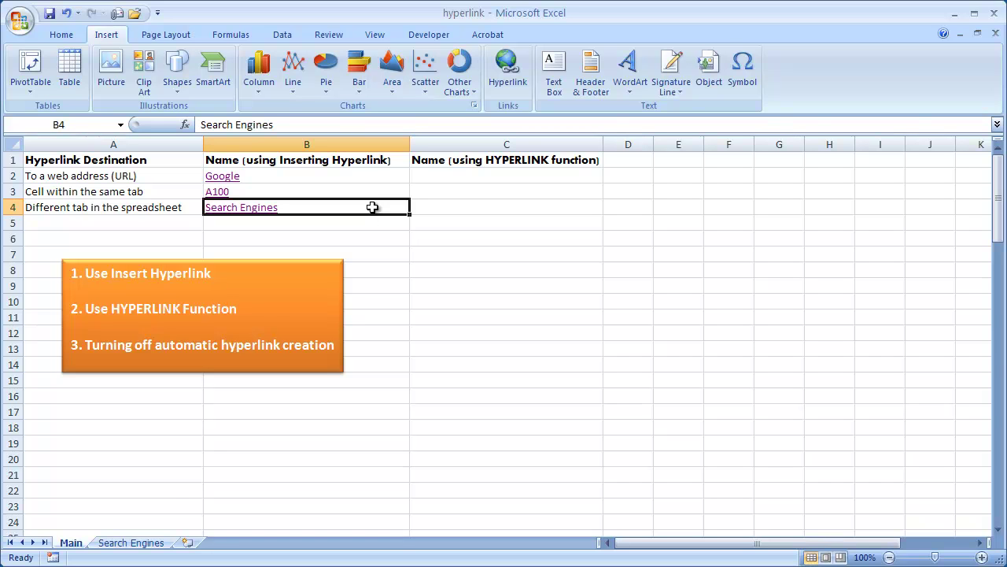
pyautogui.click(132, 543)
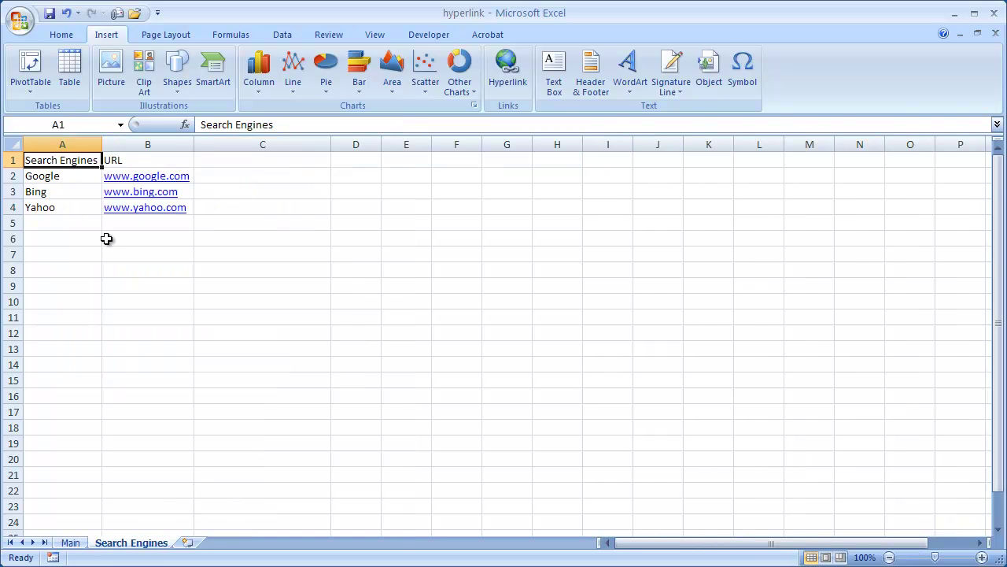
pyautogui.click(70, 542)
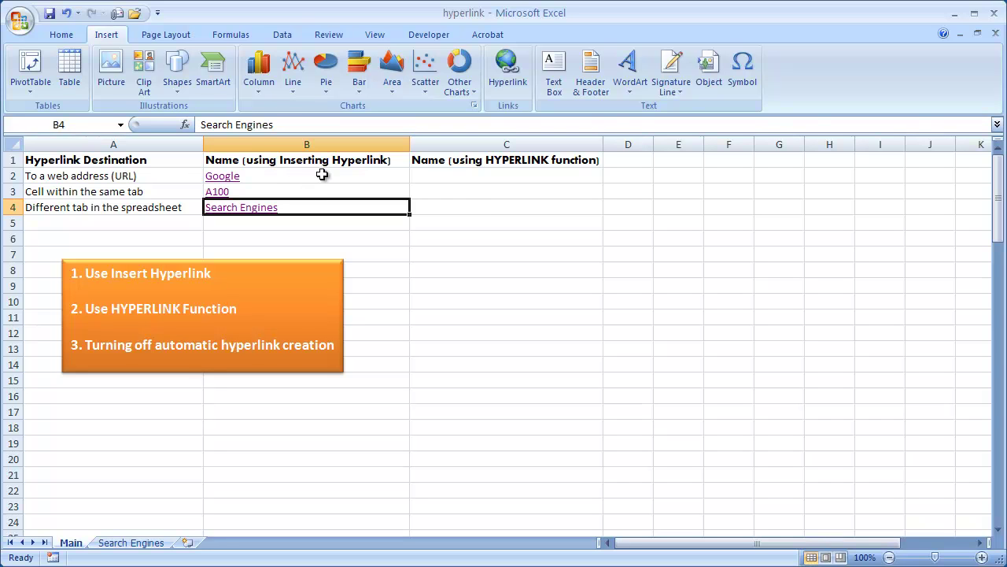
pyautogui.click(481, 174)
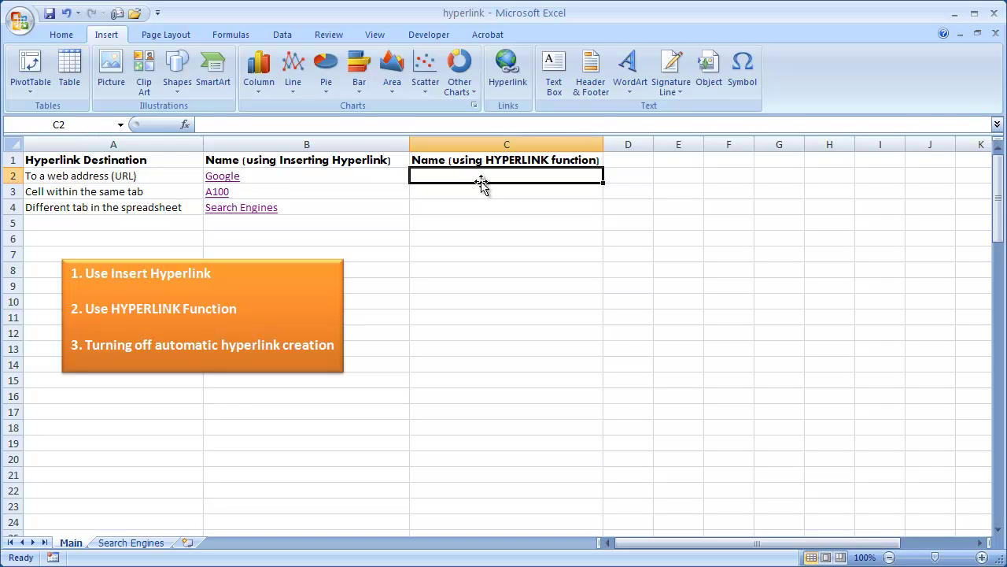
# Step: Clear a stray entry from C2, briefly select C2:C4, and reselect C2
pyautogui.write('=')
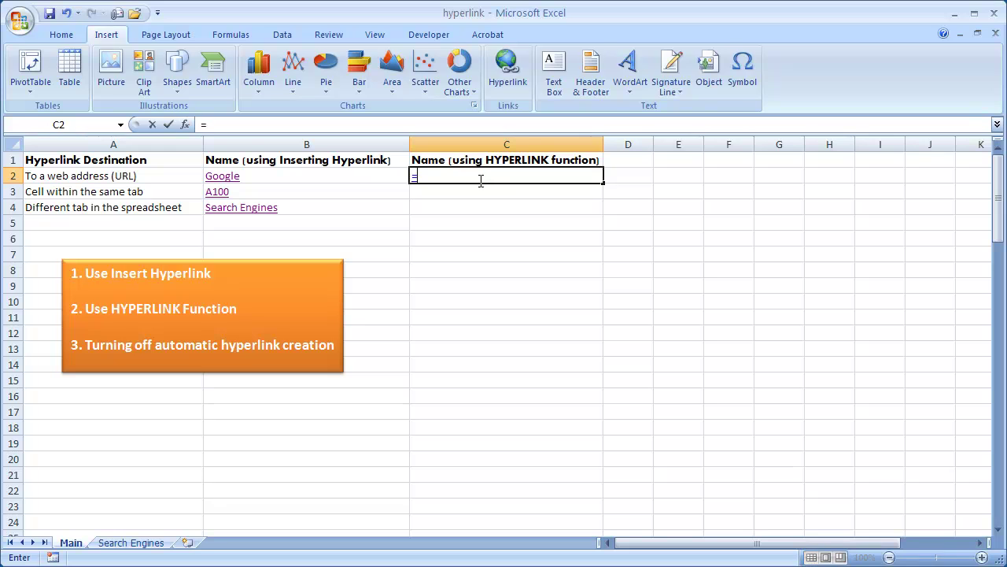
pyautogui.write('dsf')
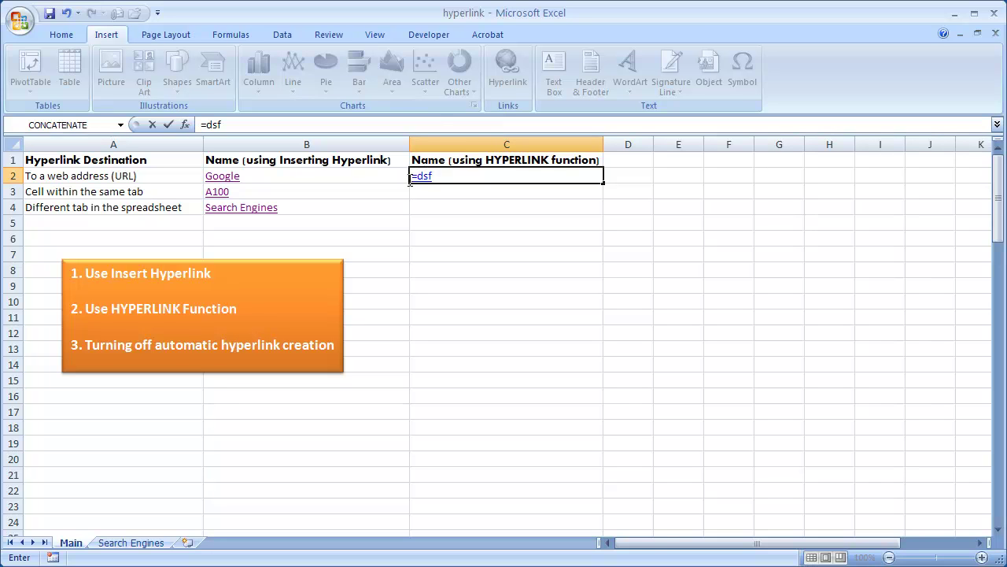
pyautogui.press('BackSpace')
pyautogui.press('BackSpace')
pyautogui.press('BackSpace')
pyautogui.press('BackSpace')
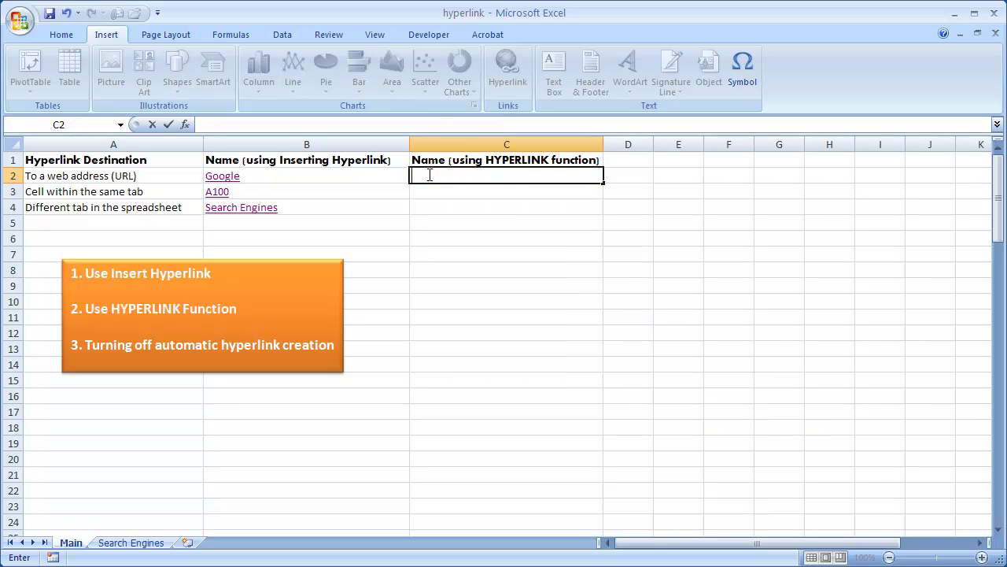
pyautogui.click(459, 205)
pyautogui.moveTo(443, 175); pyautogui.dragTo(443, 210)
pyautogui.press('alt')
pyautogui.press('i')
pyautogui.press('Escape')
pyautogui.click(536, 350)
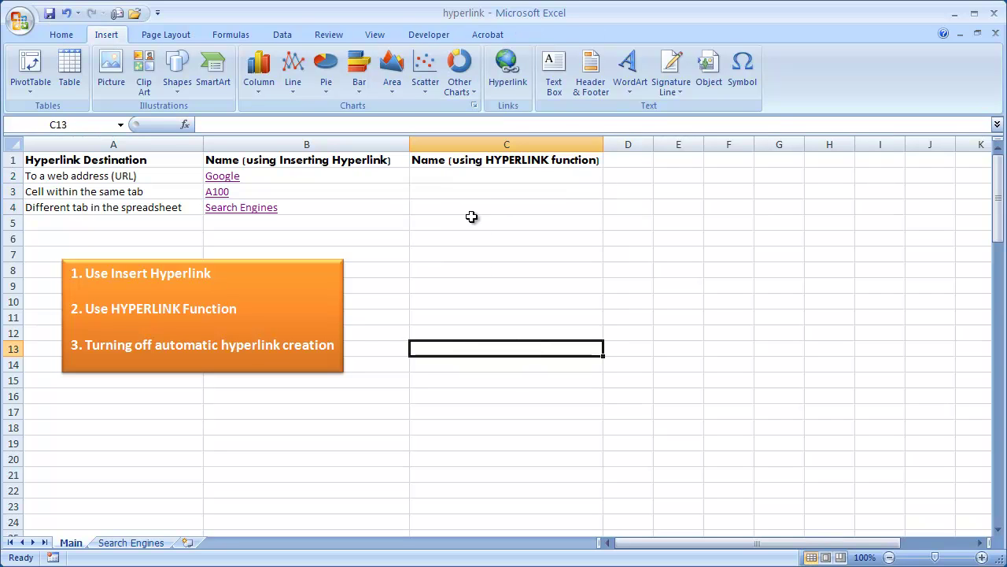
pyautogui.click(463, 178)
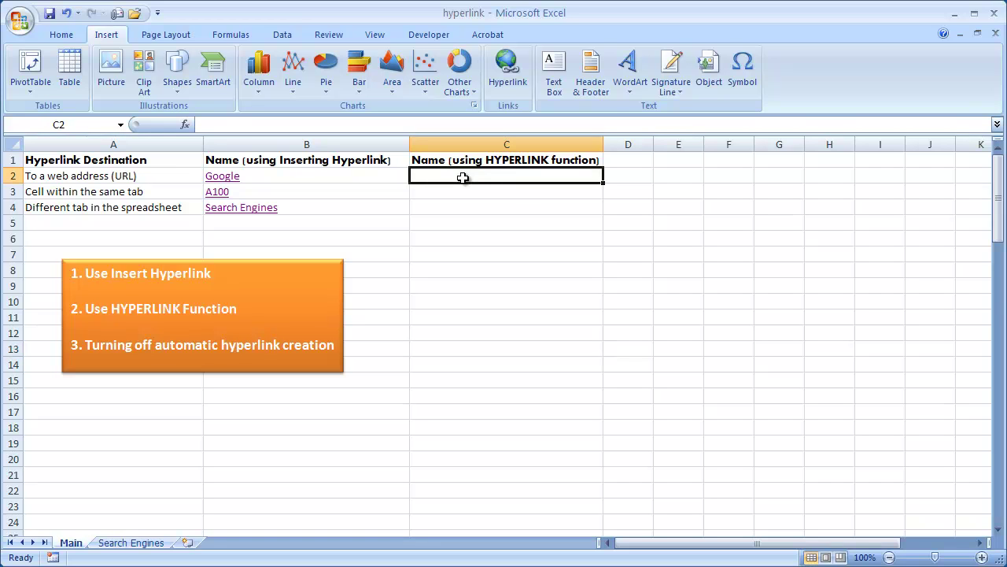
pyautogui.write('=')
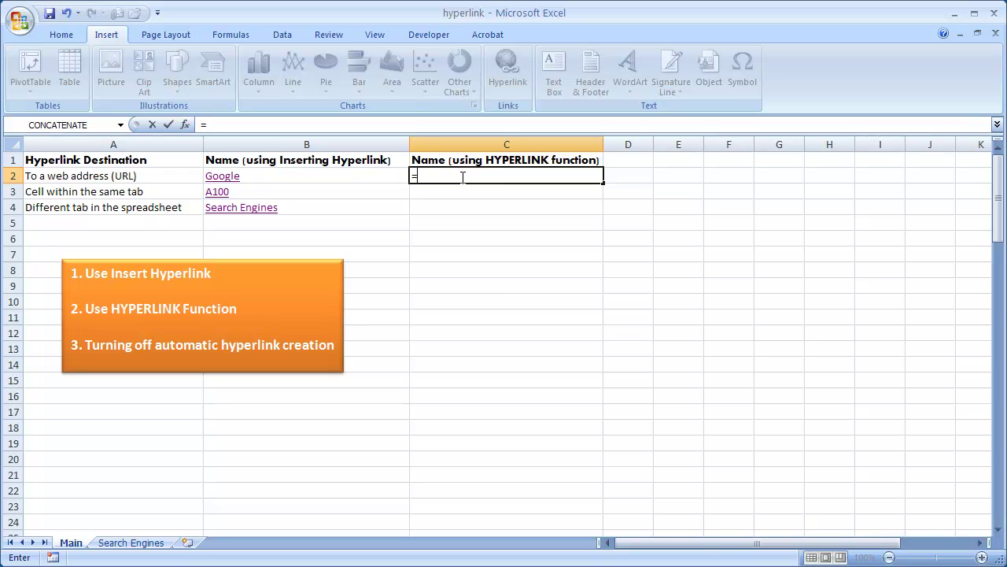
pyautogui.write('hyper')
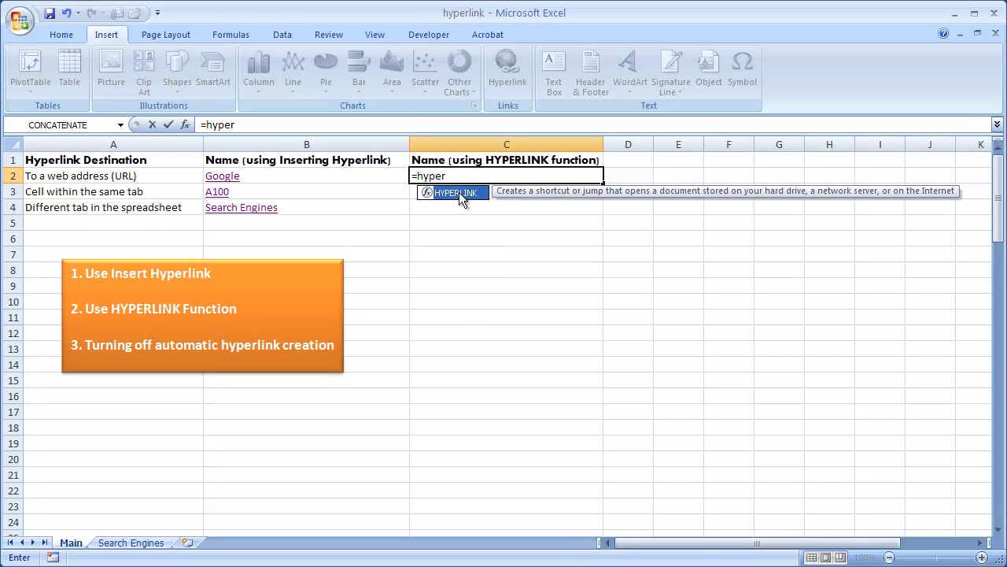
pyautogui.doubleClick(458, 191)
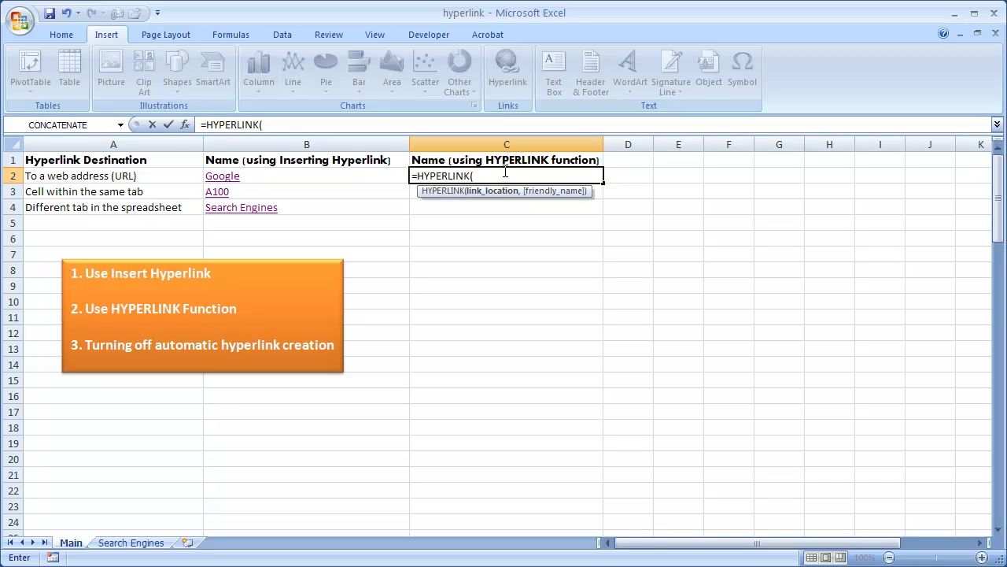
pyautogui.write('"www.google.com')
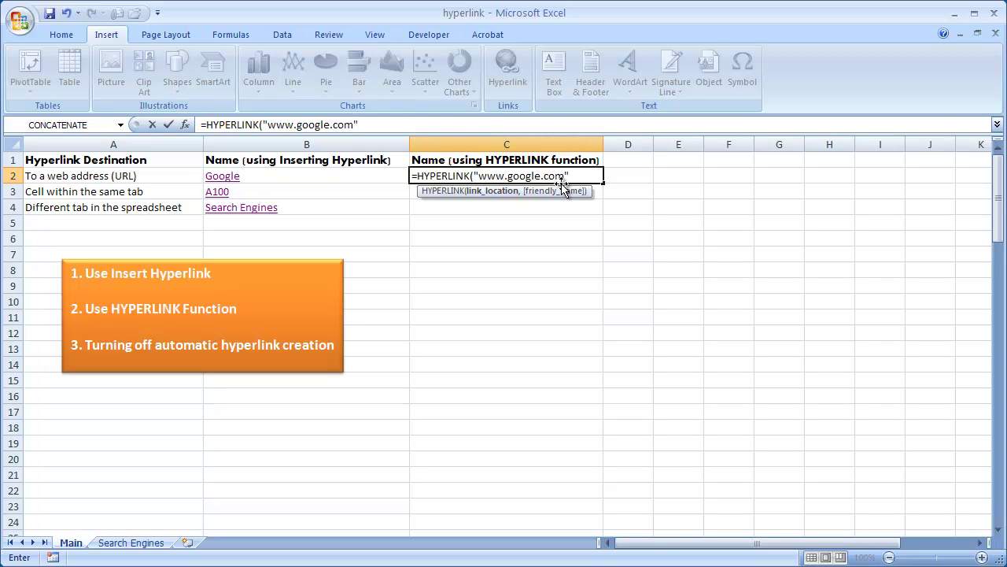
pyautogui.write(',')
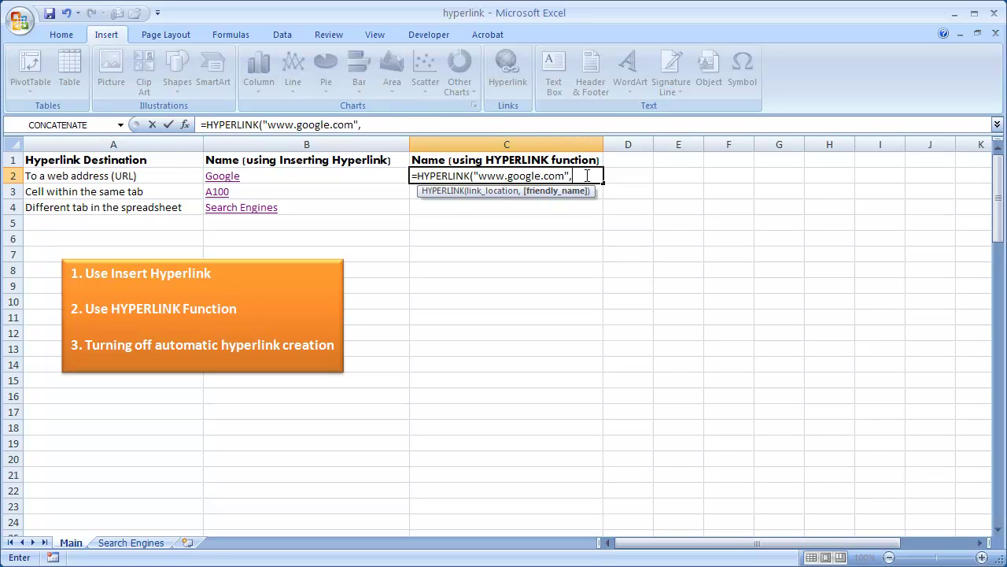
pyautogui.write('"Google")')
pyautogui.hotkey('ctrl', 'Return')
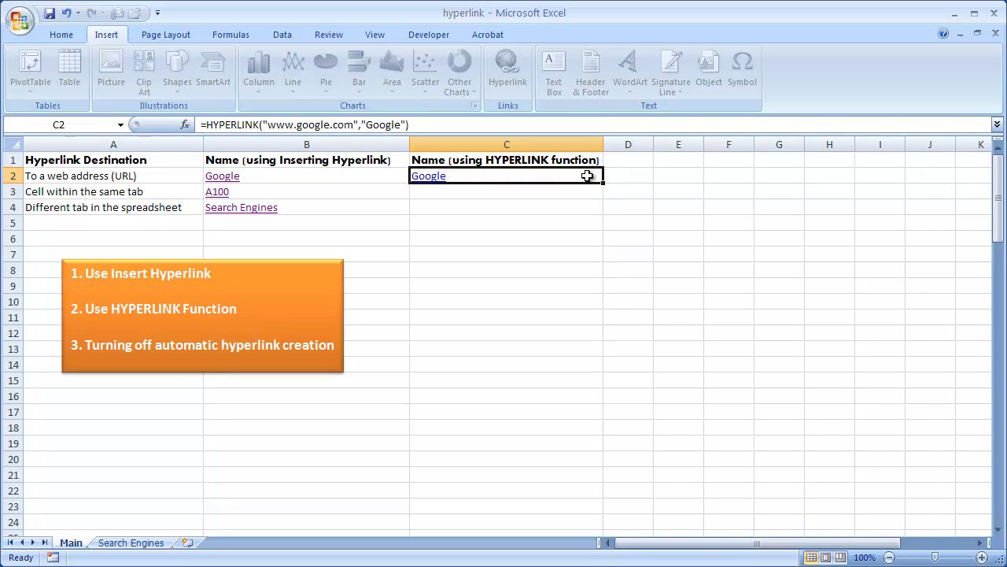
pyautogui.click(430, 211)
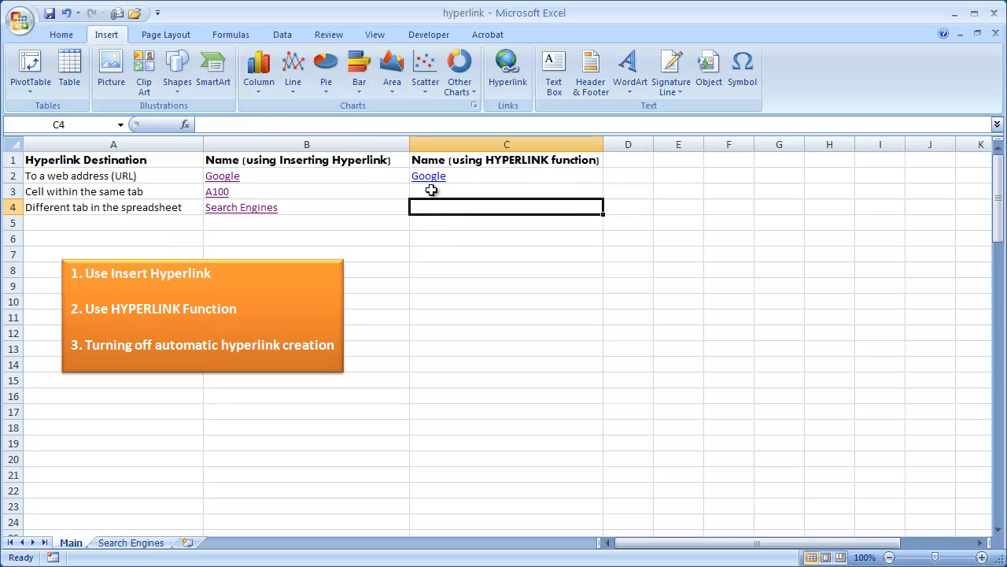
pyautogui.click(426, 178)
pyautogui.click(426, 178)
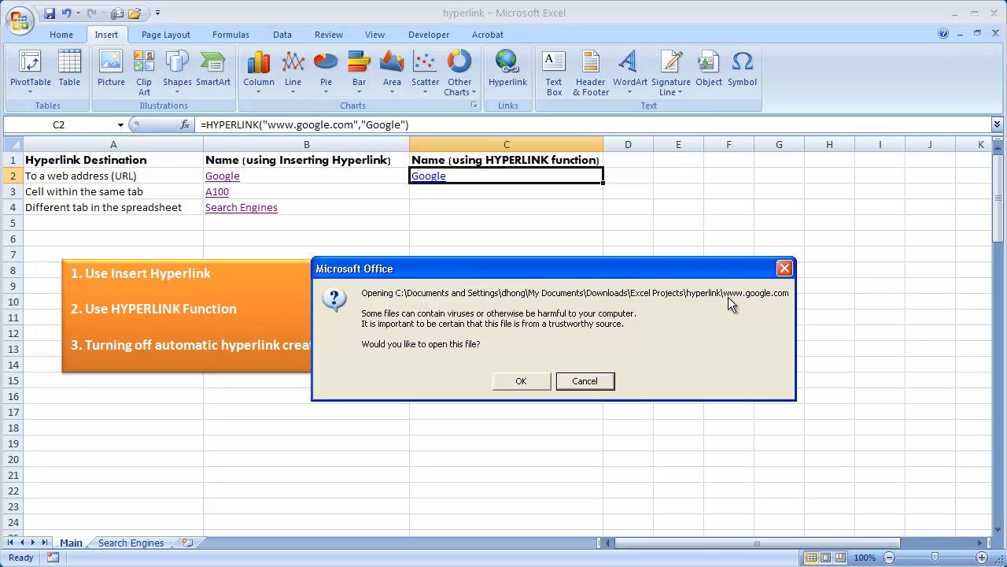
pyautogui.click(581, 386)
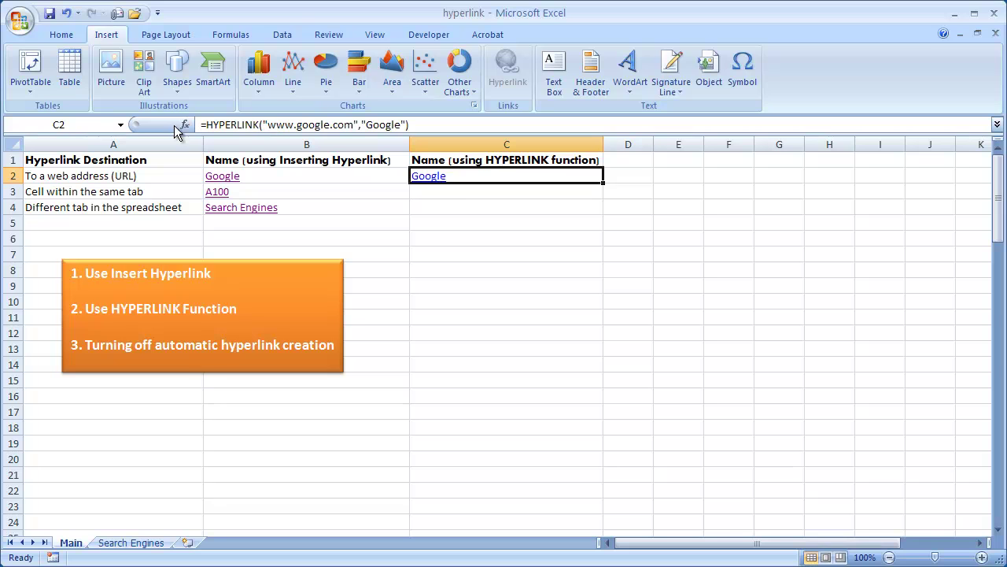
pyautogui.click(269, 124)
pyautogui.write('http://')
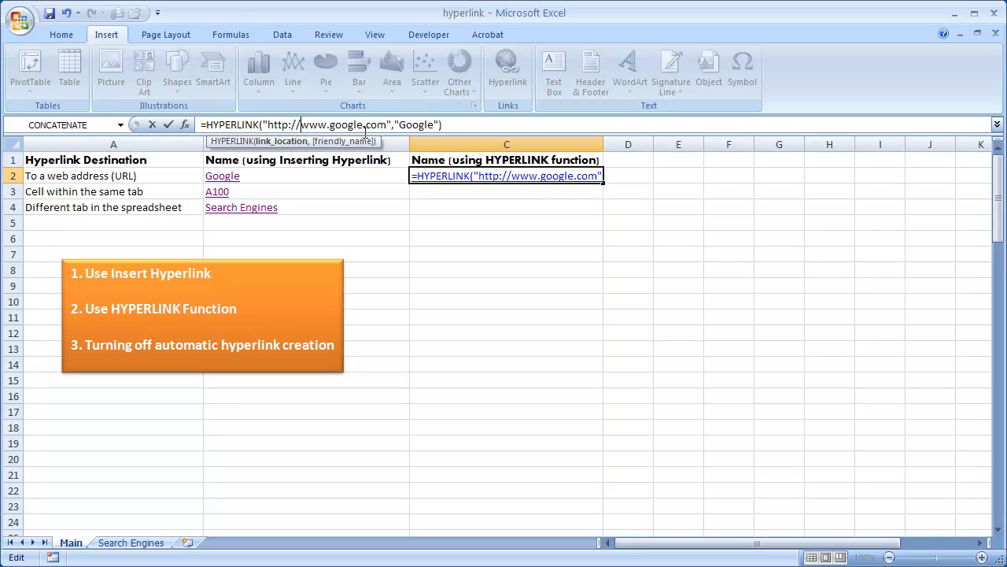
pyautogui.hotkey('ctrl', 'Return')
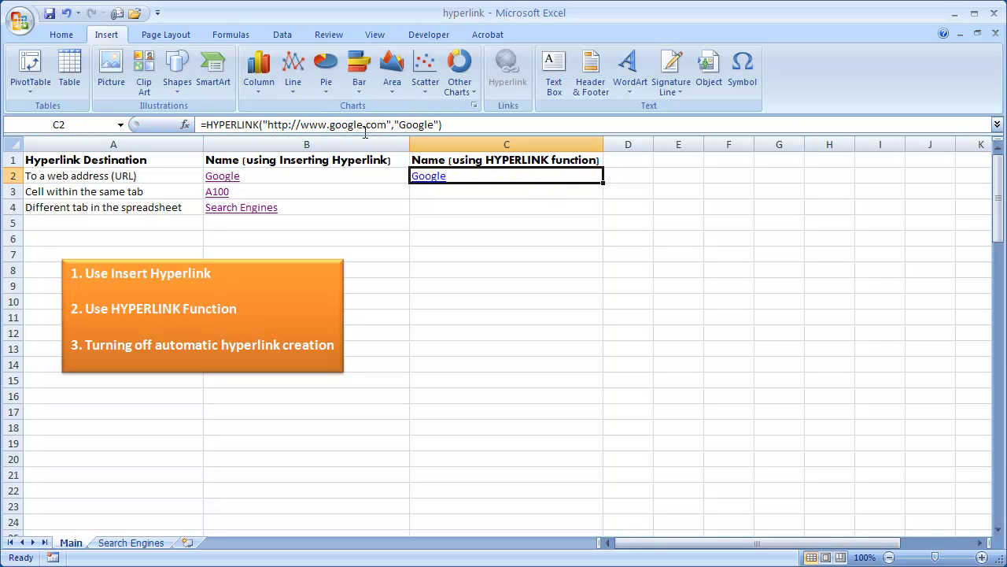
# Step: Open C2's Google link in Firefox to view Google's home page, then close Firefox
pyautogui.click(430, 175)
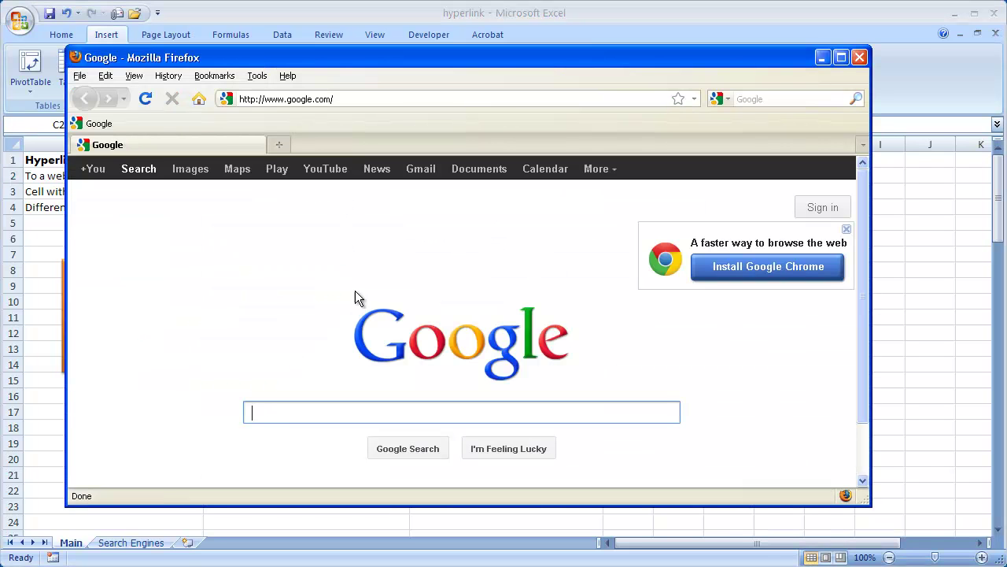
pyautogui.click(861, 58)
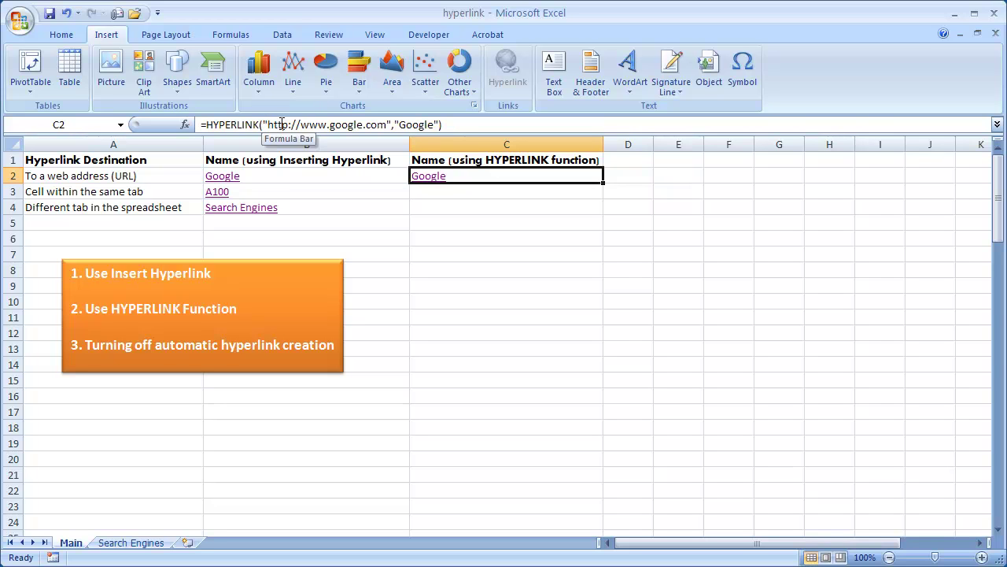
pyautogui.click(187, 126)
pyautogui.moveTo(450, 231); pyautogui.dragTo(457, 219)
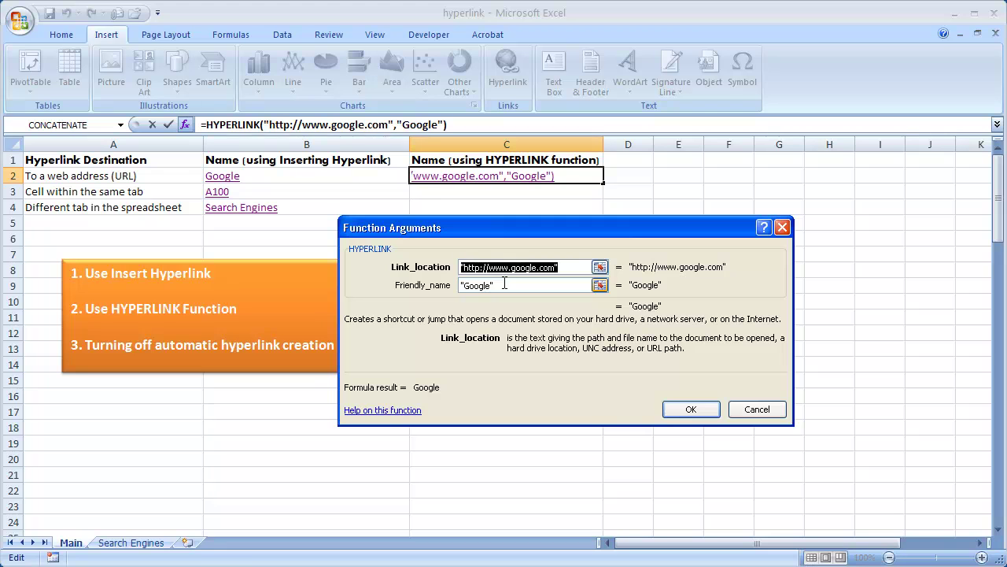
pyautogui.moveTo(525, 235); pyautogui.dragTo(580, 219)
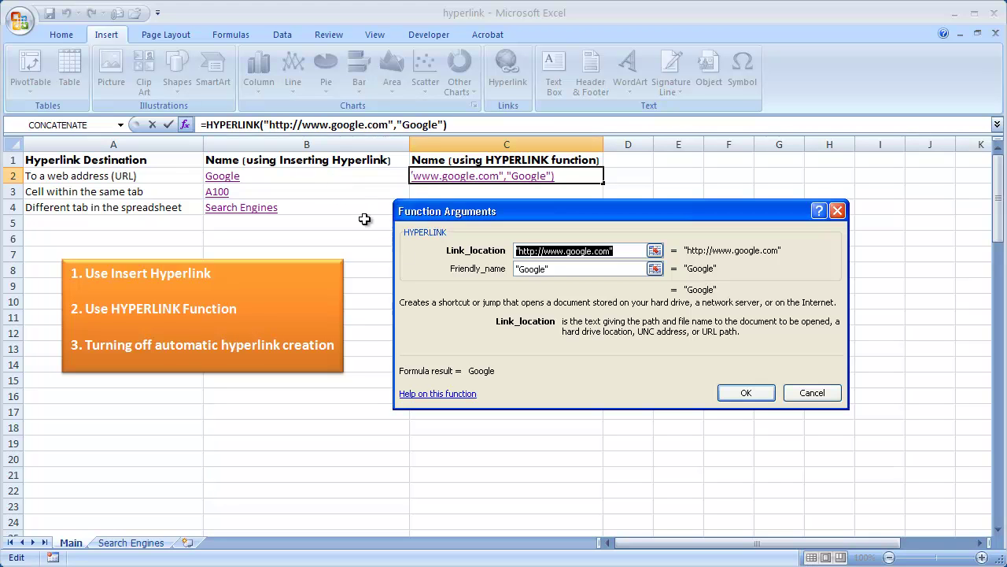
pyautogui.click(809, 390)
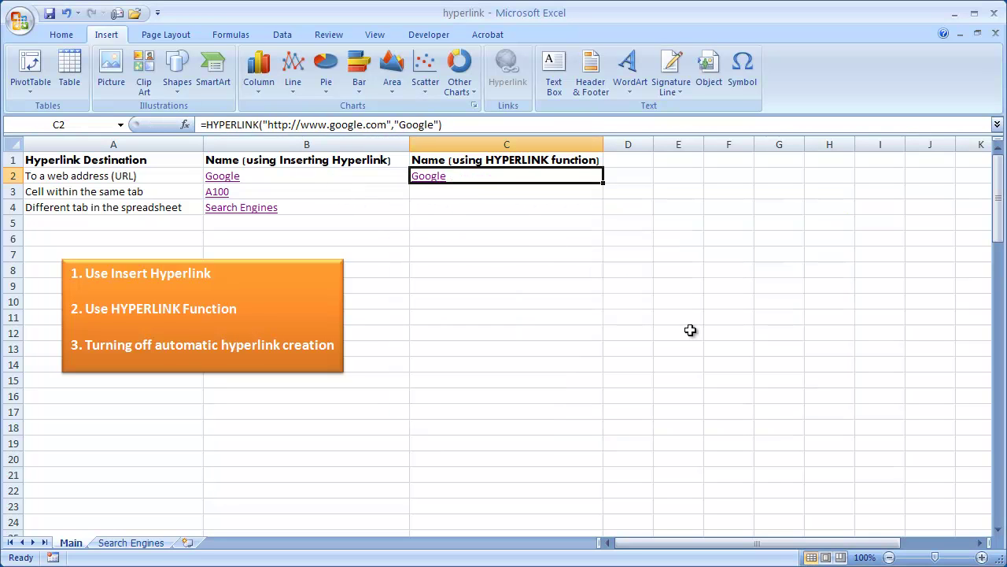
pyautogui.click(466, 193)
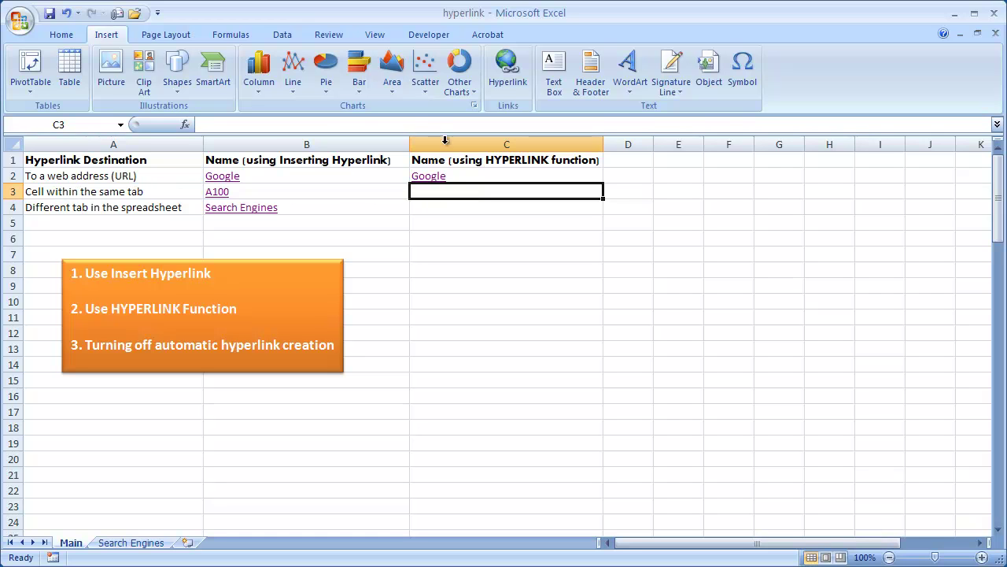
# Step: Enter =HYPERLINK("[hyperlink.xlsx]A100","A100") in C3
pyautogui.write('=')
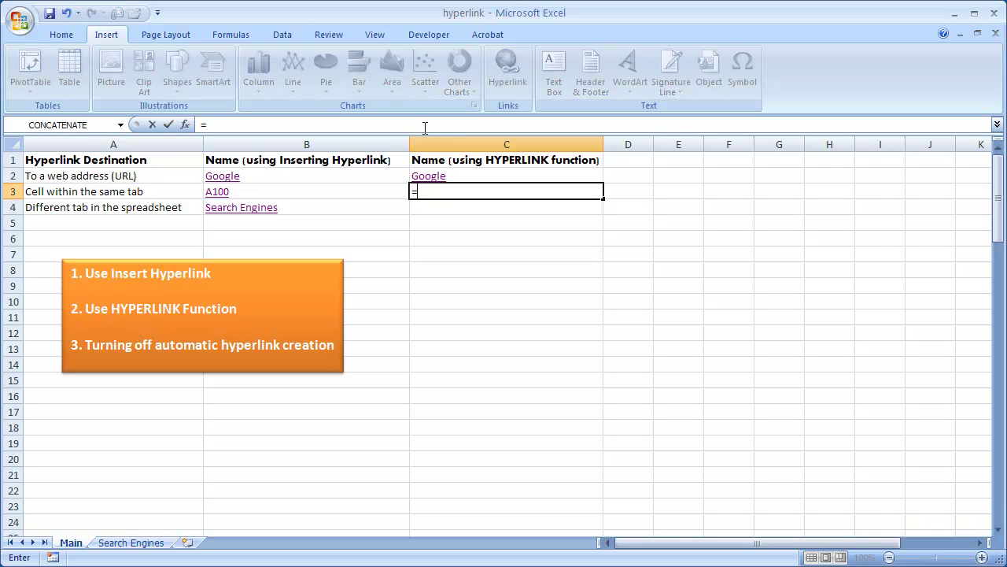
pyautogui.write('hy')
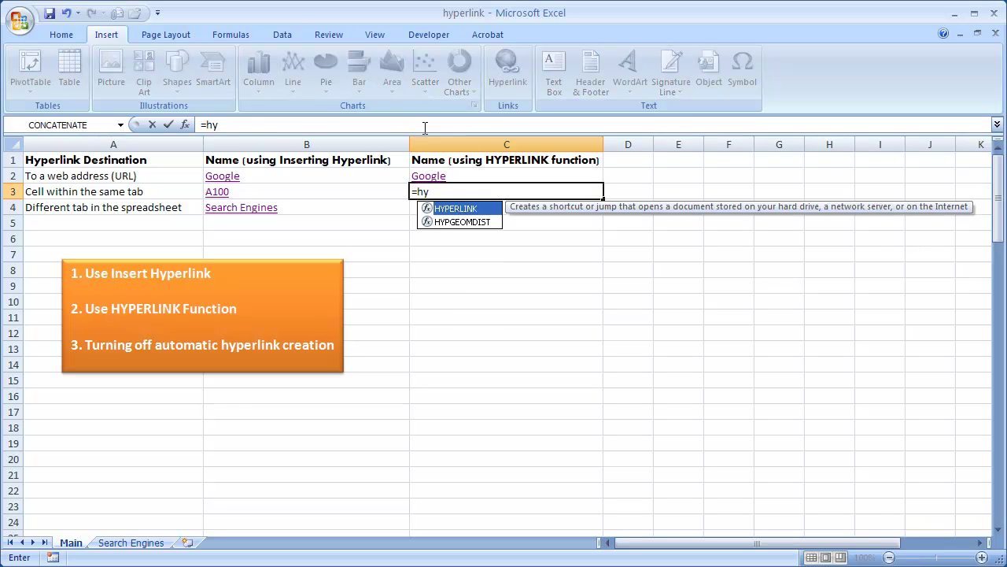
pyautogui.press('Tab')
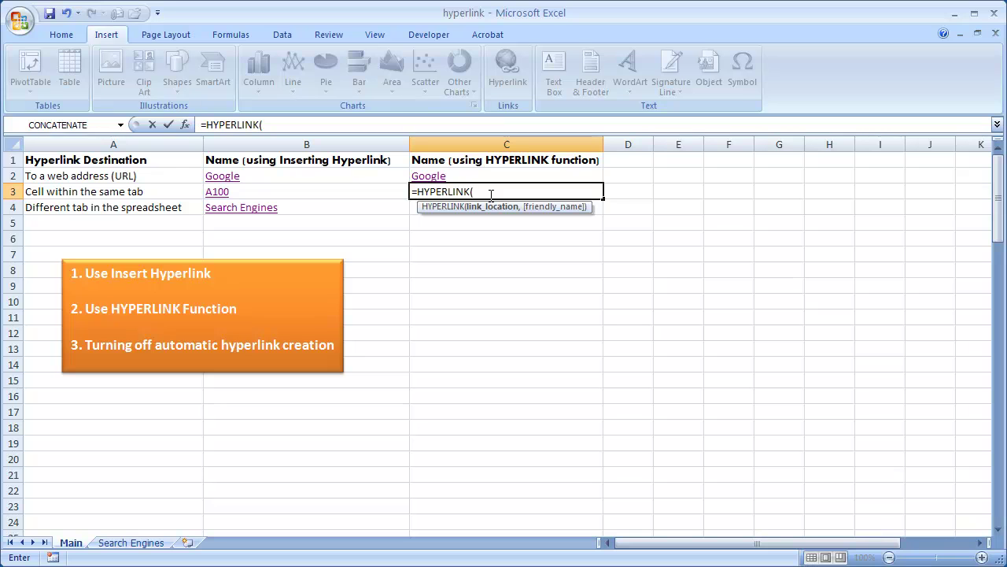
pyautogui.write('"')
pyautogui.write('[')
pyautogui.write('hyperlink')
pyautogui.write('.xls')
pyautogui.press('BackSpace')
pyautogui.press('BackSpace')
pyautogui.press('BackSpace')
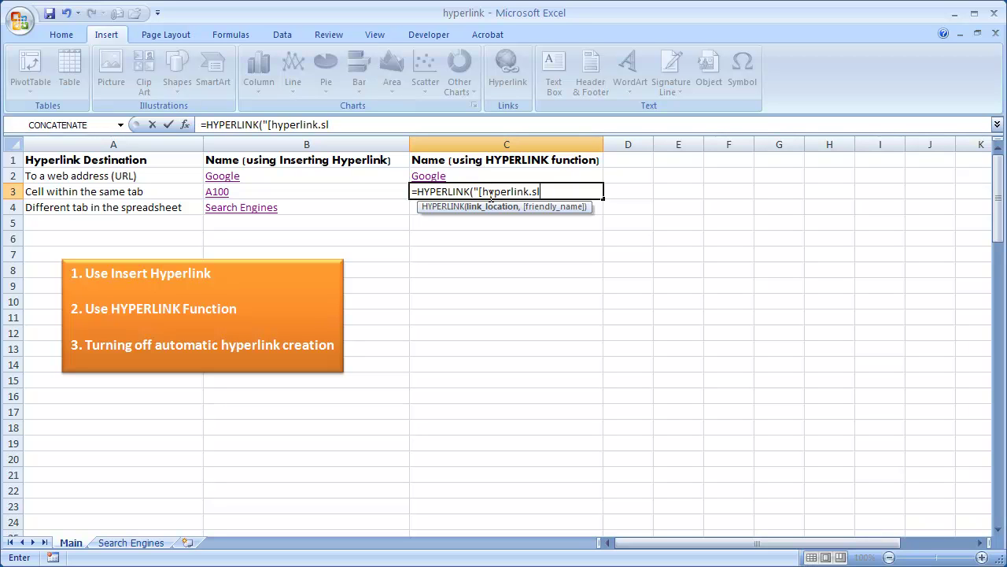
pyautogui.write('xlsx')
pyautogui.write(']')
pyautogui.write('A100')
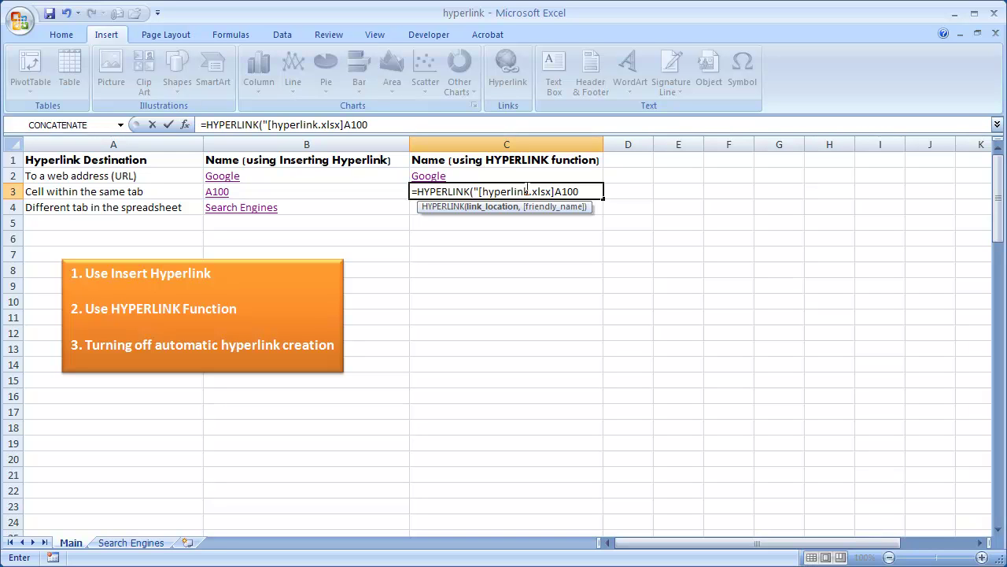
pyautogui.write('",')
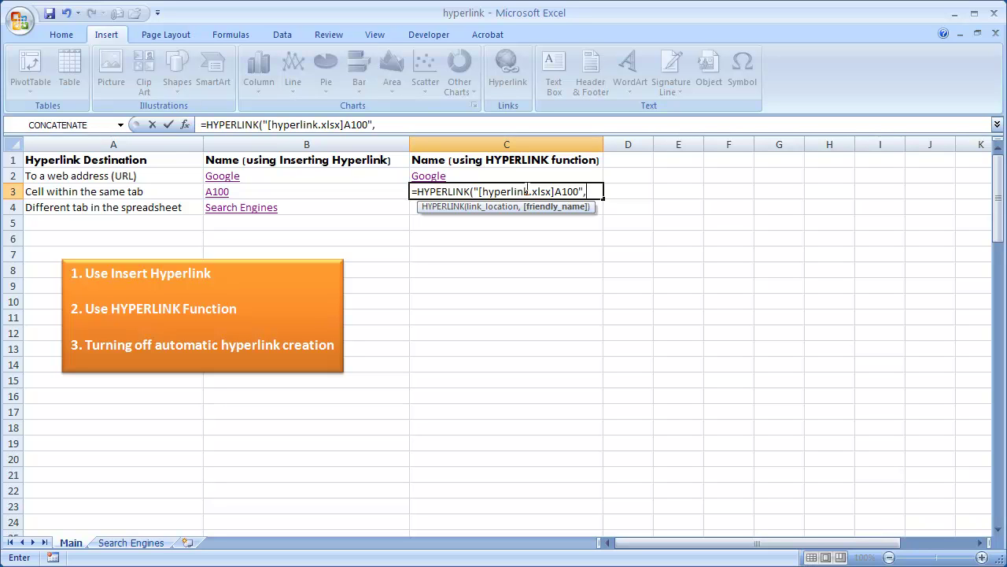
pyautogui.write('"A100")')
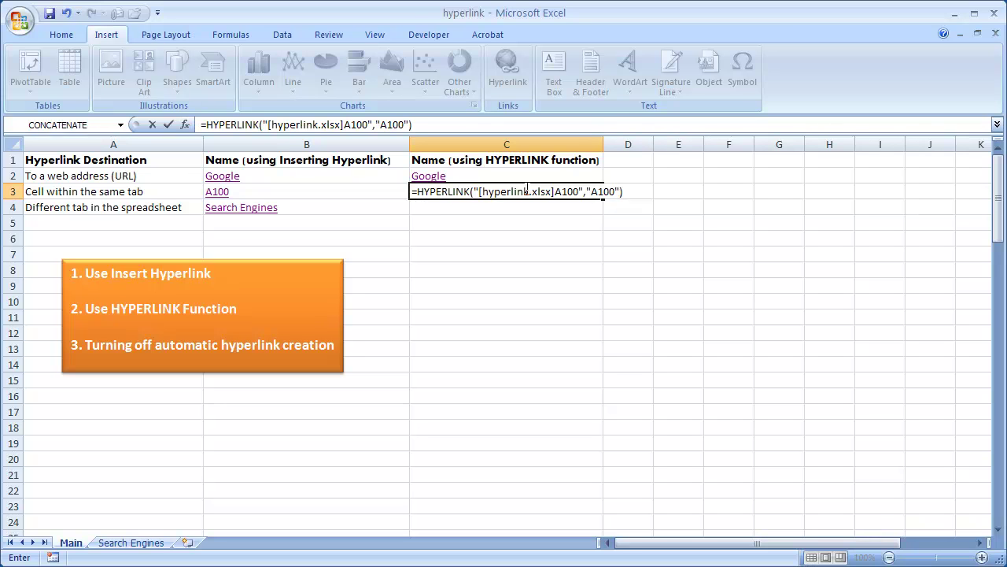
pyautogui.hotkey('ctrl', 'Return')
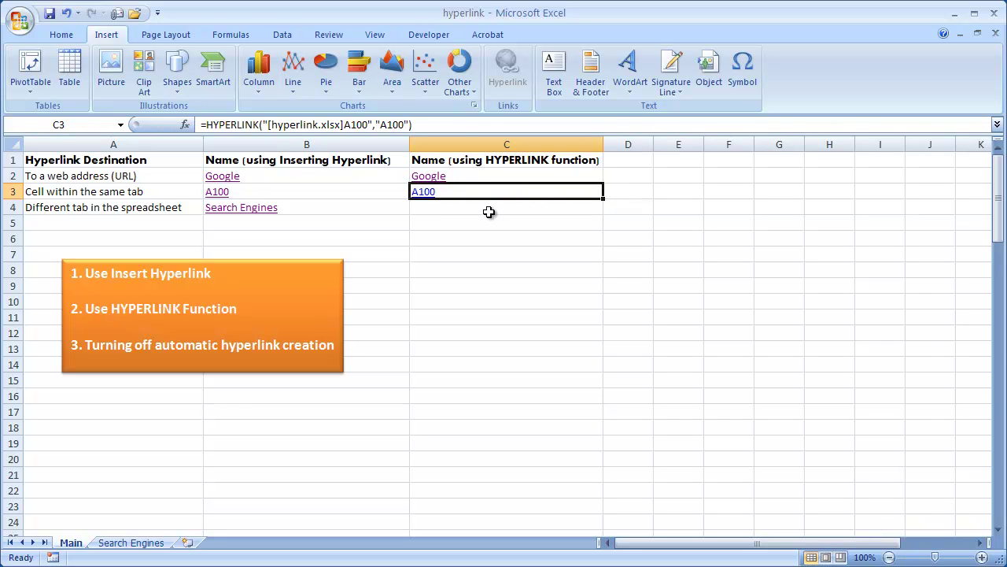
# Step: Follow the C3 link to confirm it jumps to A100, then select C4
pyautogui.click(441, 217)
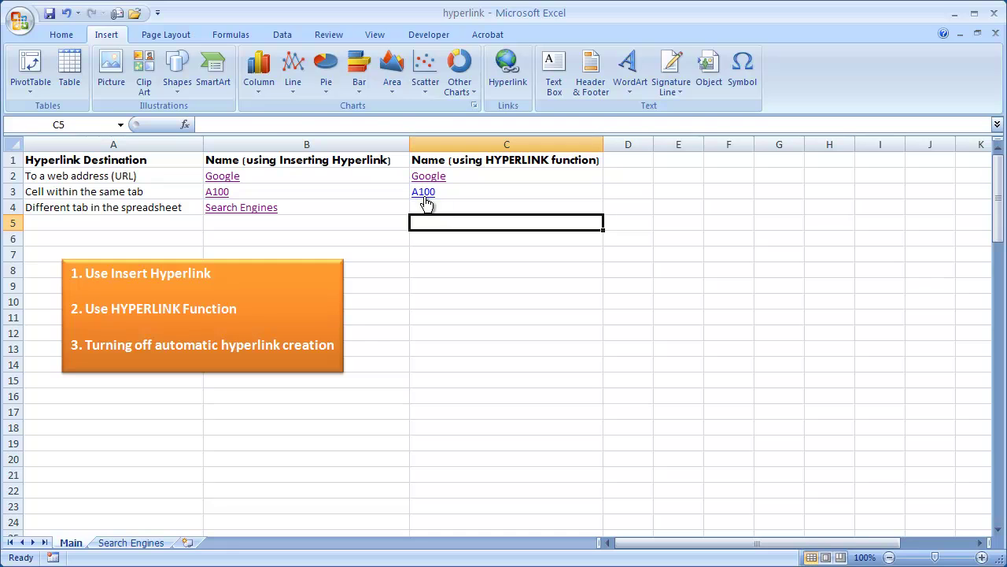
pyautogui.click(423, 192)
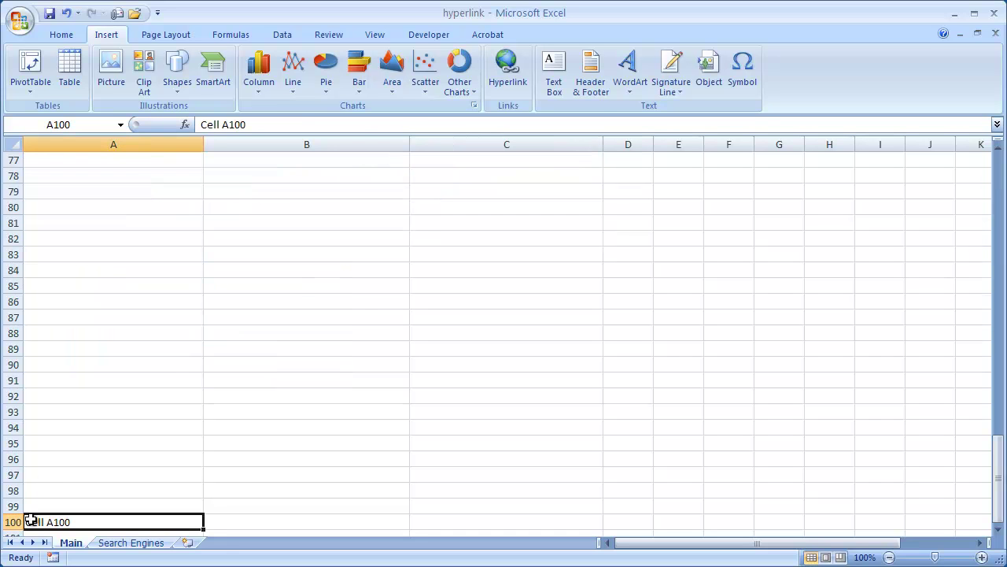
pyautogui.moveTo(996, 445); pyautogui.dragTo(973, 188)
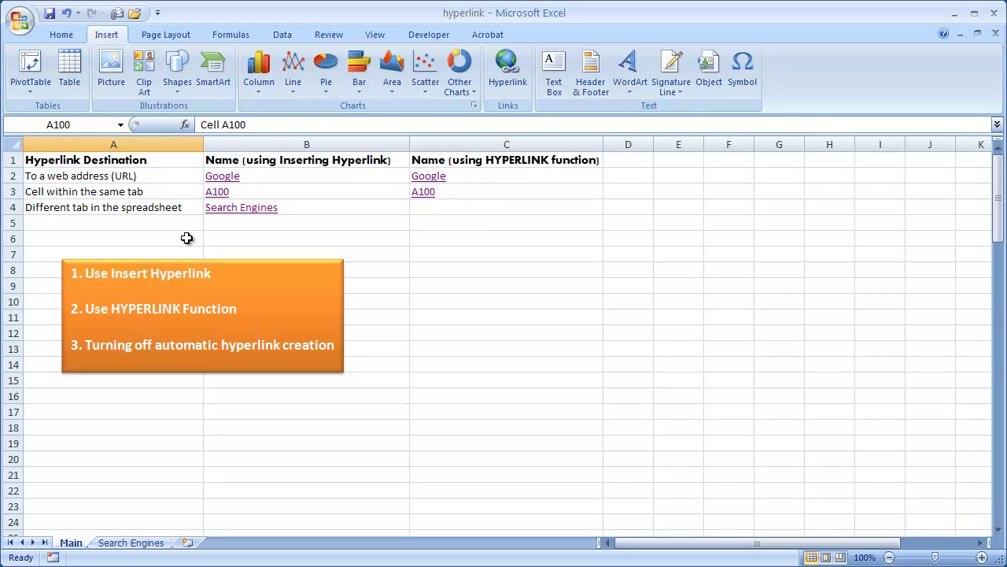
pyautogui.click(444, 207)
# Step: In C4, start a HYPERLINK formula with the target "[hyperlink.xlsx]'Search
pyautogui.click(338, 123)
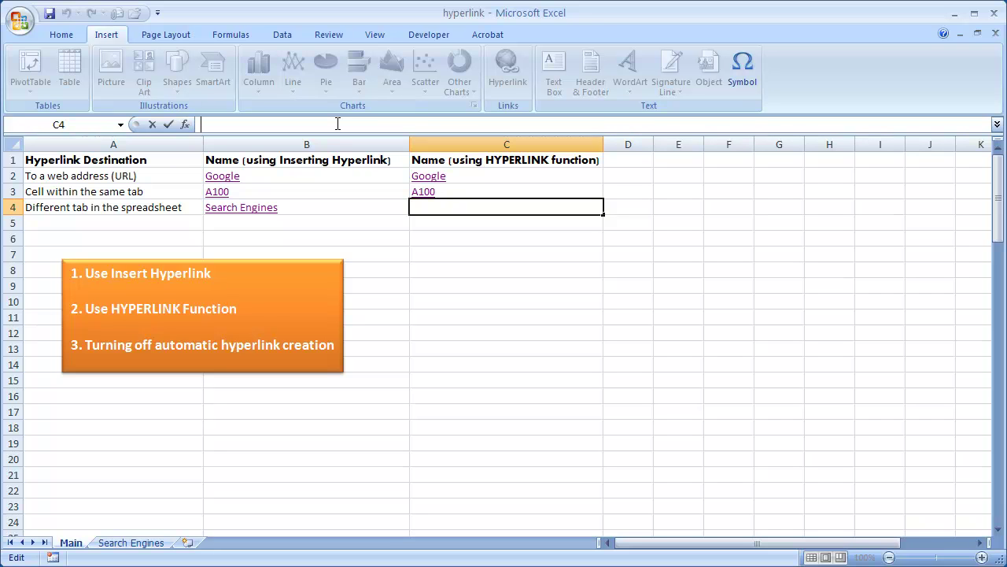
pyautogui.write('=')
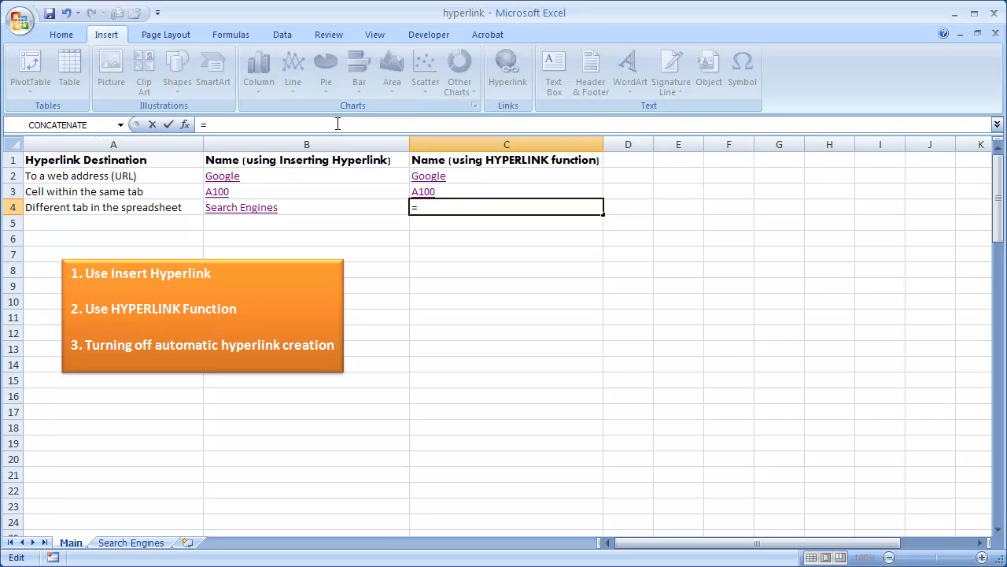
pyautogui.write('hyp')
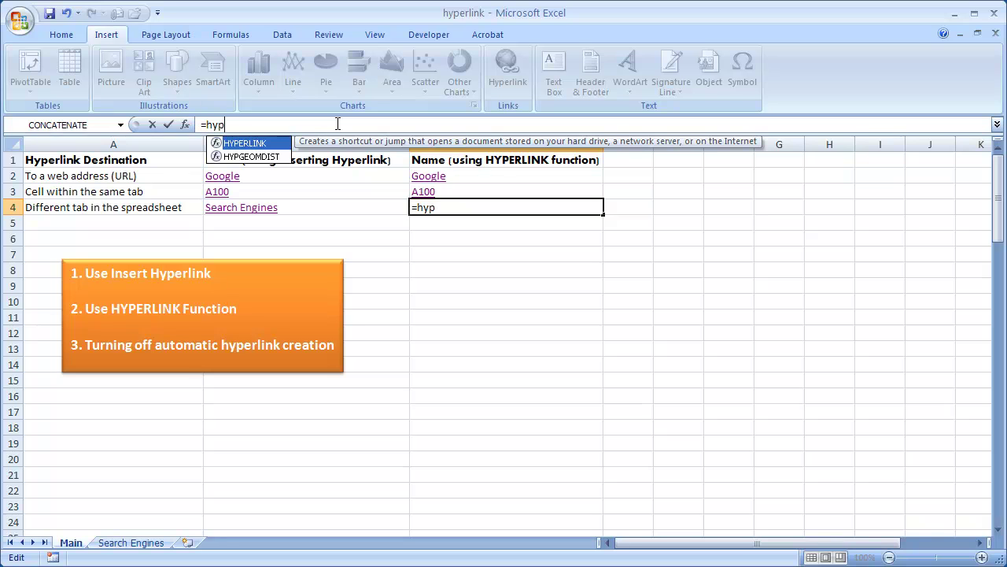
pyautogui.write('er')
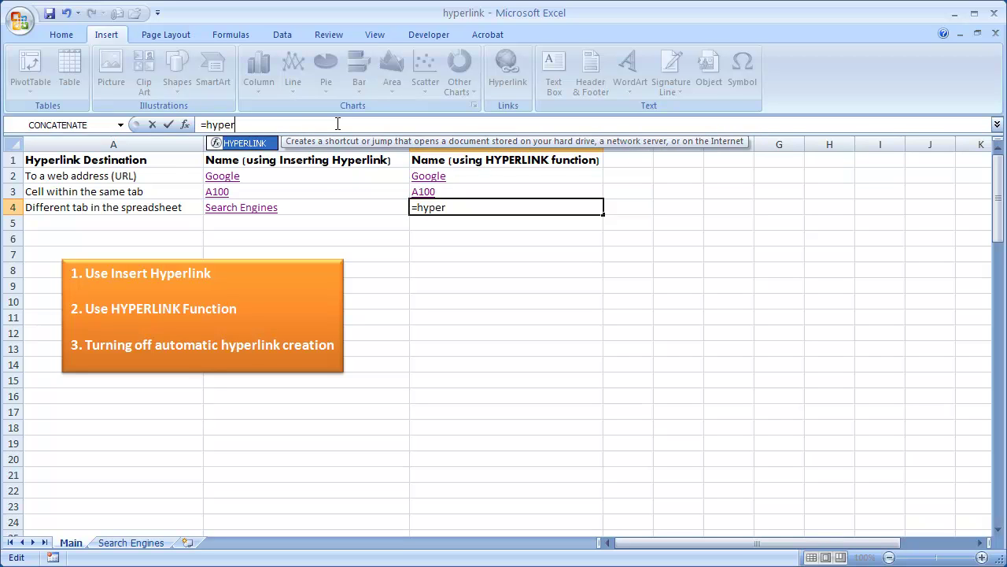
pyautogui.press('Tab')
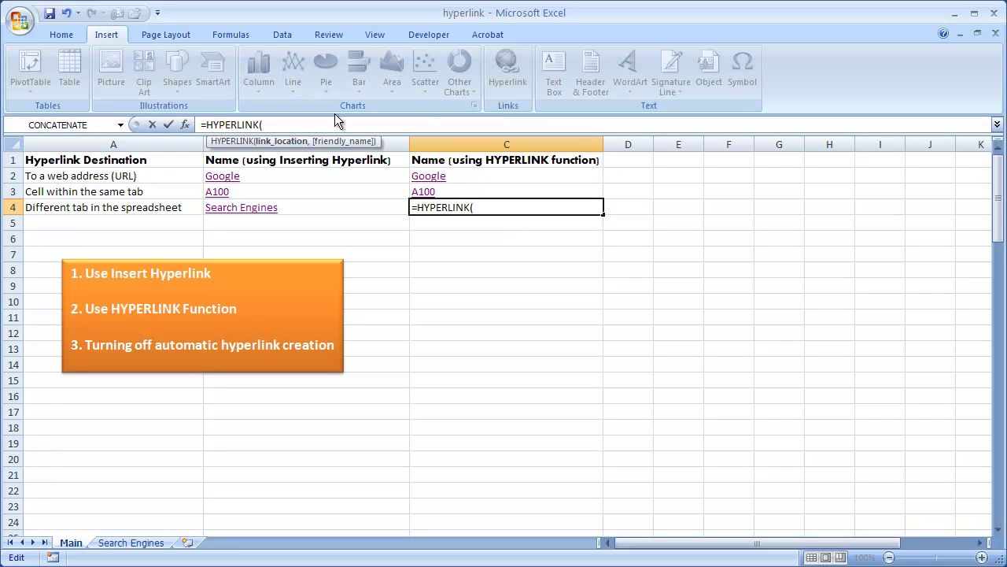
pyautogui.write('"[hyperlink.xlsx')
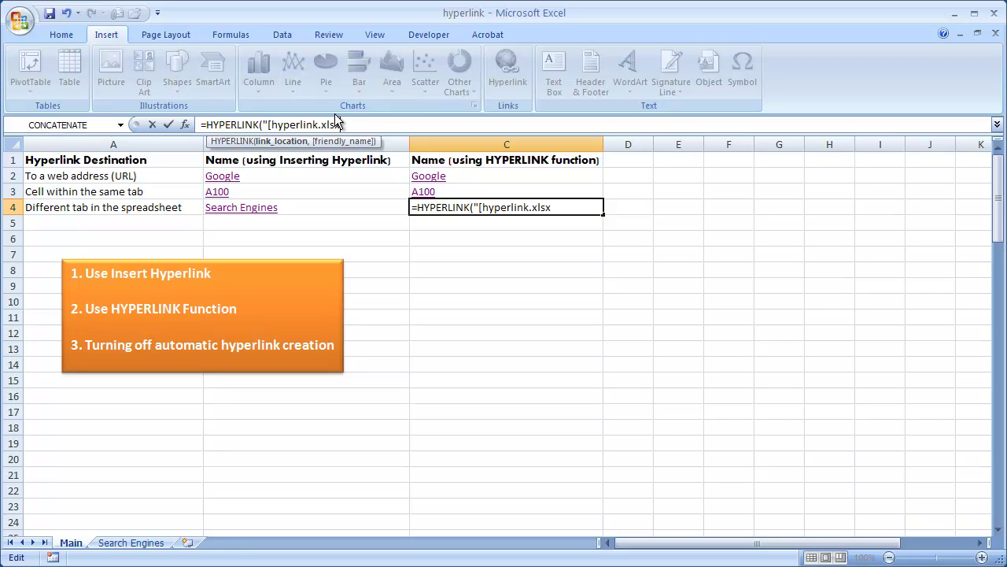
pyautogui.write(']')
pyautogui.write('Sear')
pyautogui.press('BackSpace')
pyautogui.press('BackSpace')
# Step: Complete C4 as =HYPERLINK("[hyperlink.xlsx]'Search Engines'!A1","Search Engines") and test the link
pyautogui.write('arch')
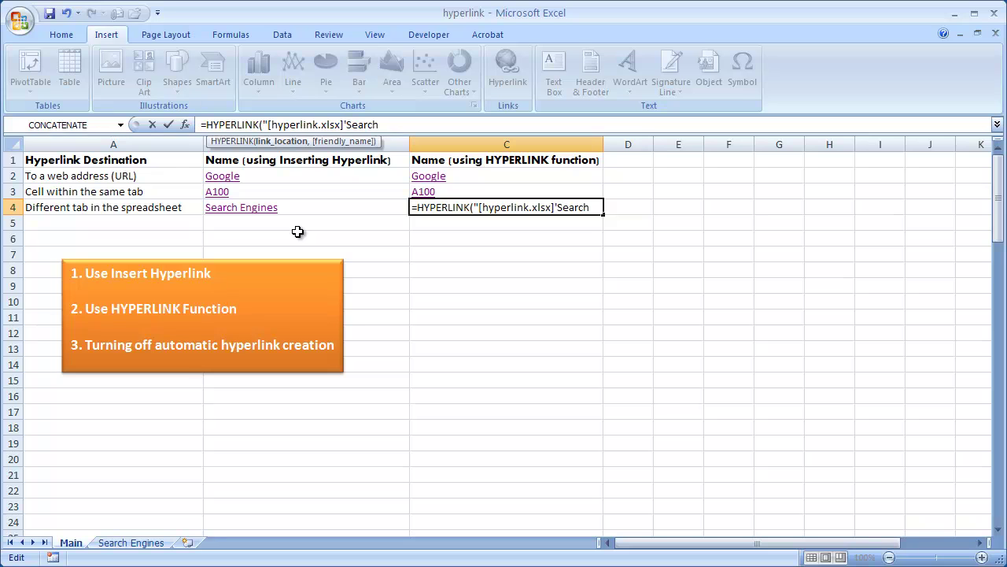
pyautogui.write(' Engines')
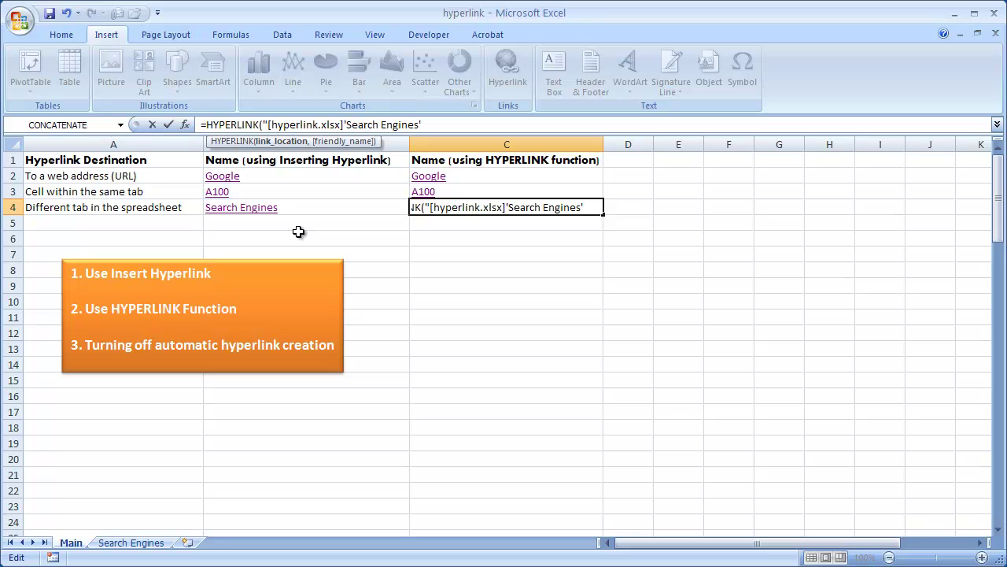
pyautogui.write("'!")
pyautogui.write('A1"')
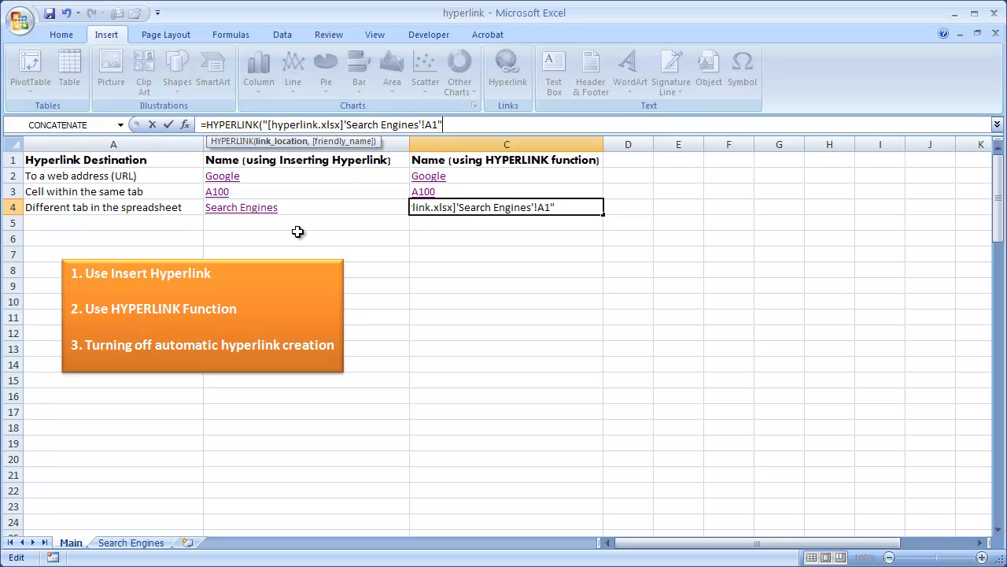
pyautogui.write(',')
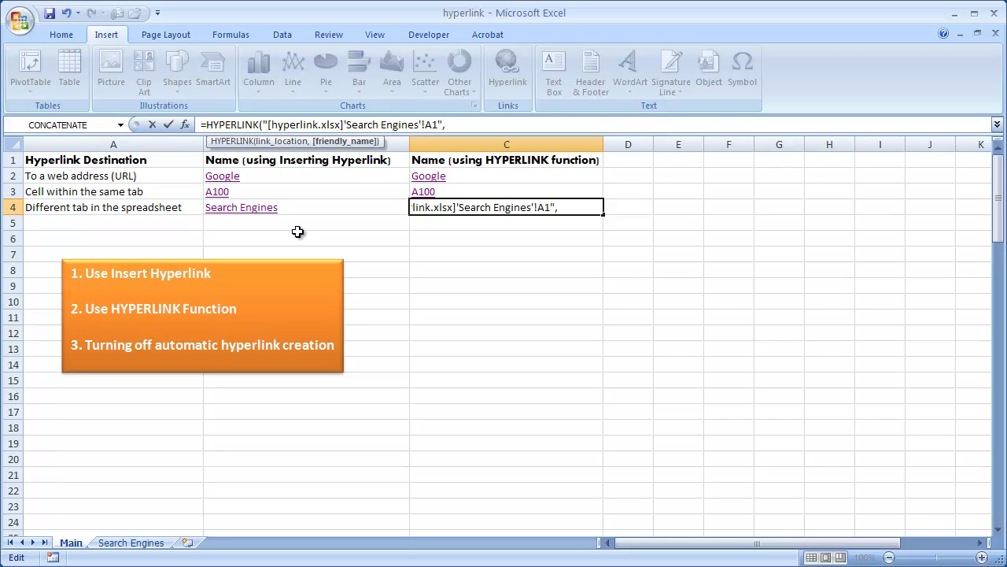
pyautogui.write('"')
pyautogui.write('Search Engineе')
pyautogui.press('BackSpace')
pyautogui.write('s")')
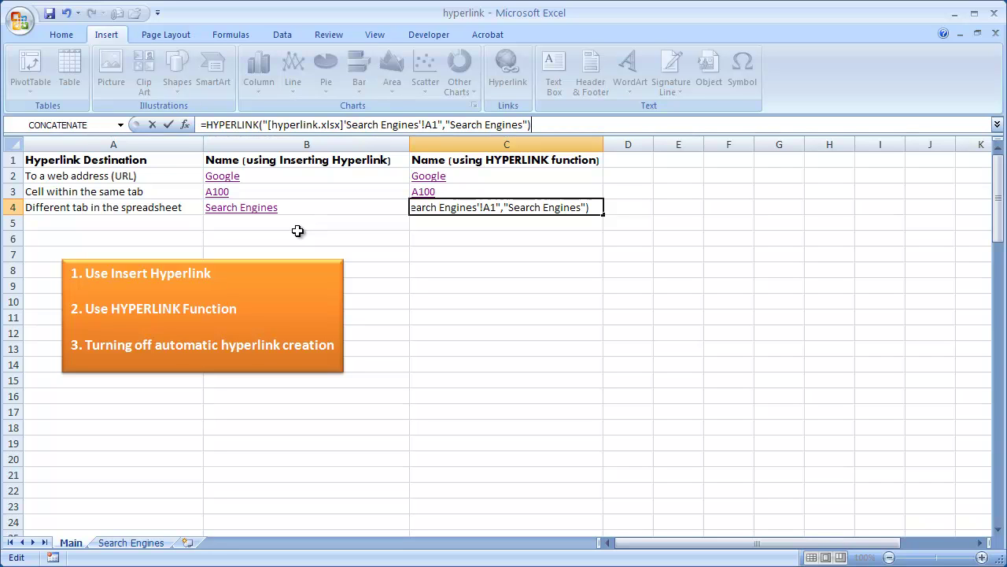
pyautogui.hotkey('ctrl', 'Return')
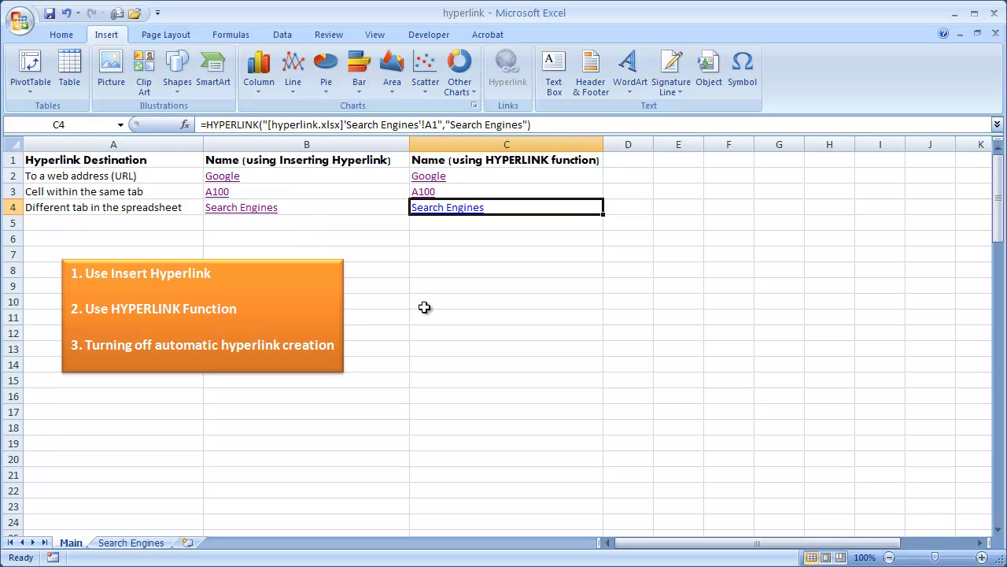
pyautogui.click(441, 209)
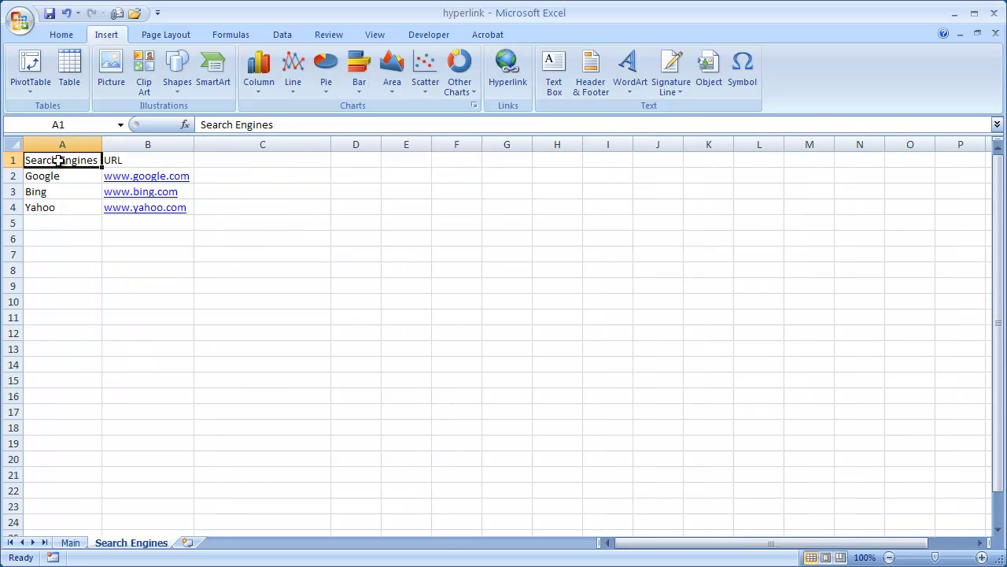
# Step: Back on Main, remove the single quotes around the sheet name in C4's target and test it
pyautogui.click(70, 543)
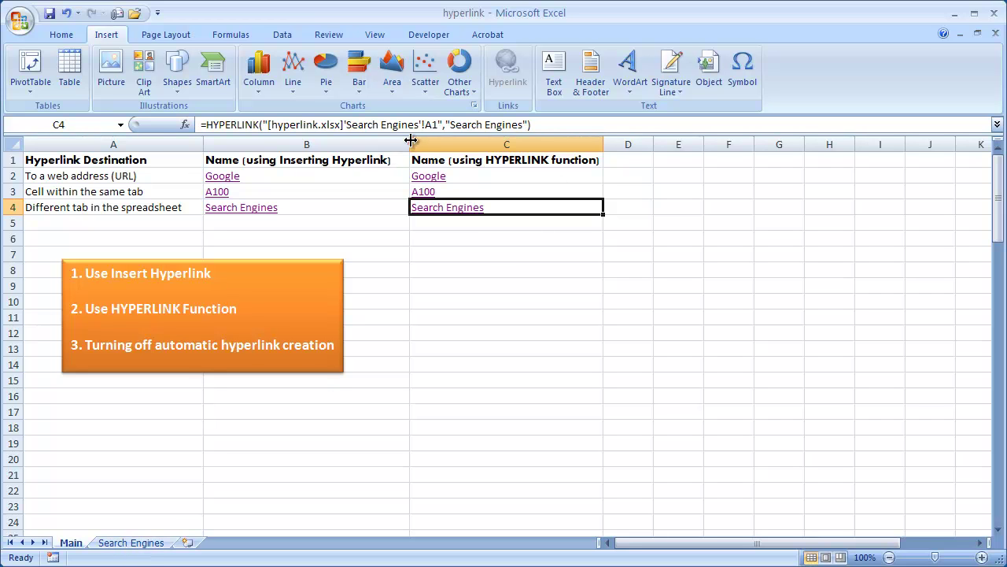
pyautogui.click(347, 124)
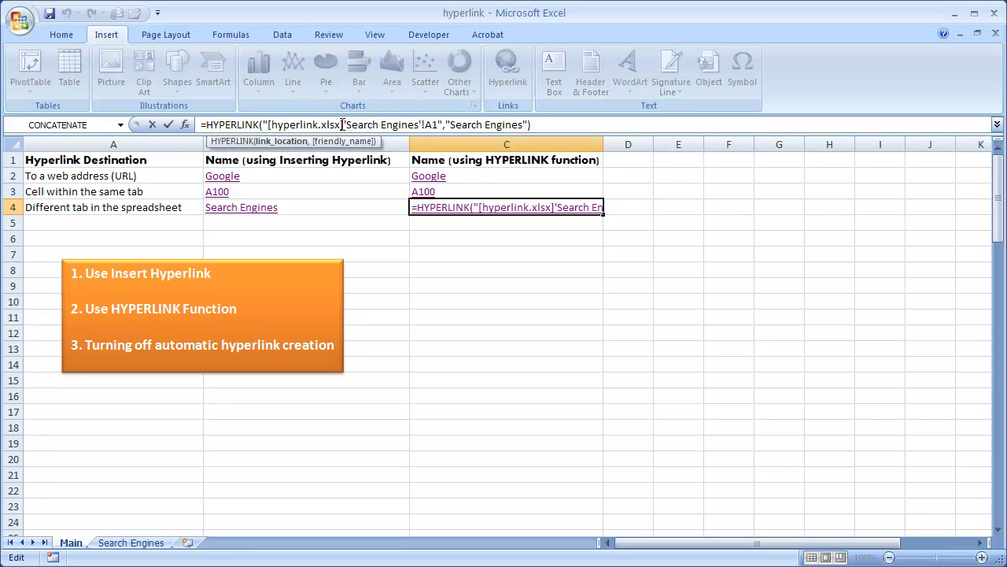
pyautogui.press('BackSpace')
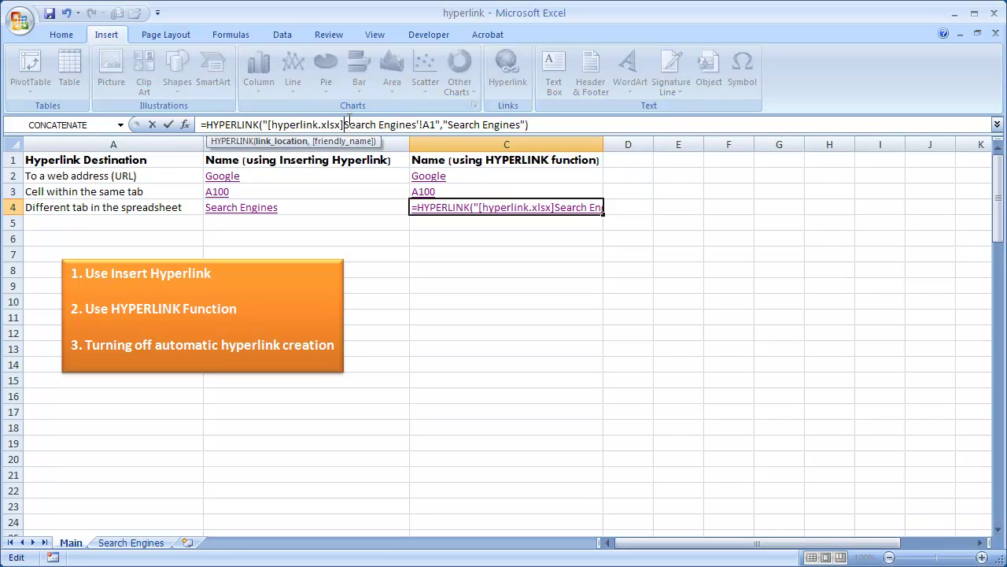
pyautogui.click(417, 123)
pyautogui.press('BackSpace')
pyautogui.click(544, 323)
pyautogui.click(443, 210)
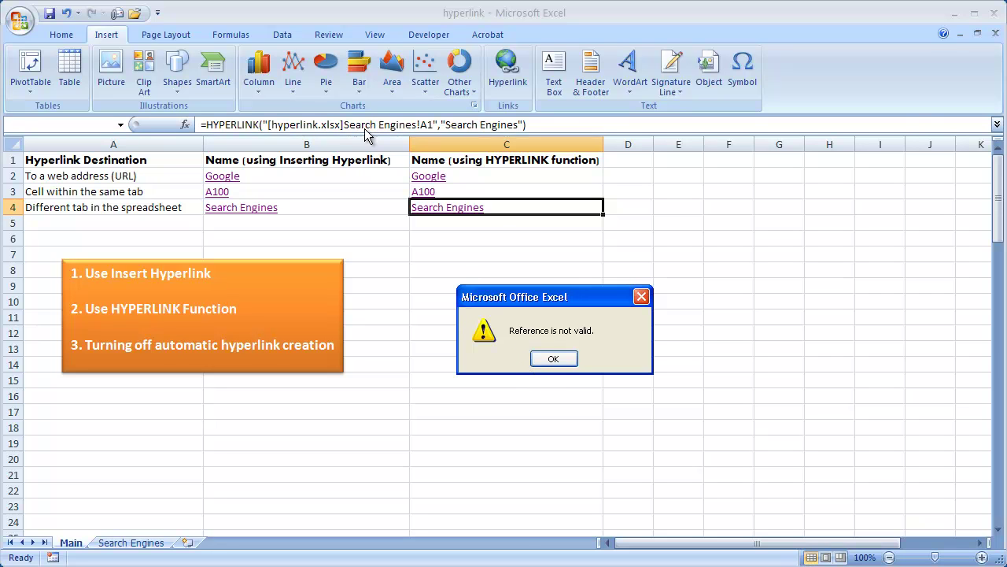
# Step: Dismiss the invalid reference error and remove the space so the target reads SearchEngines!A1
pyautogui.click(553, 359)
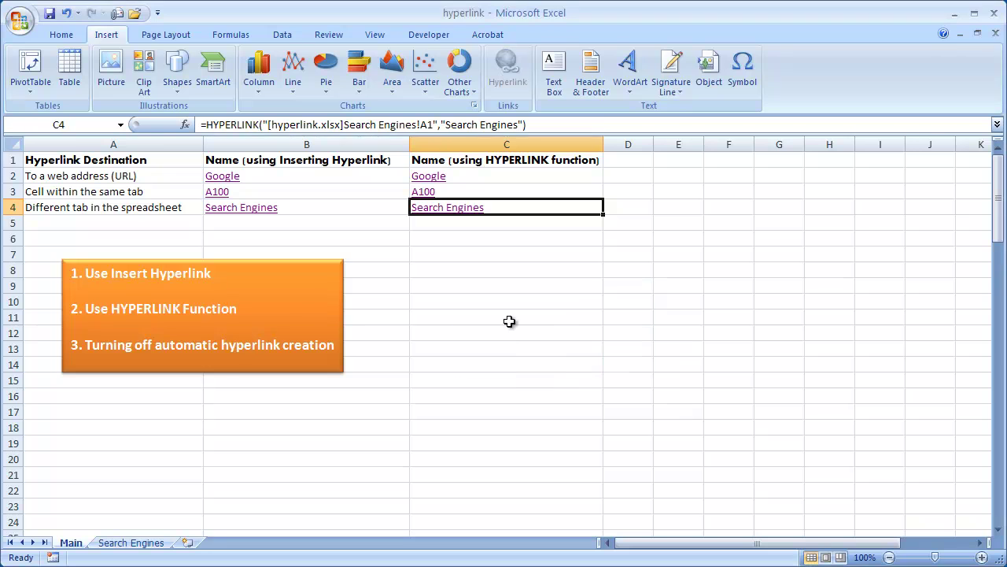
pyautogui.click(381, 125)
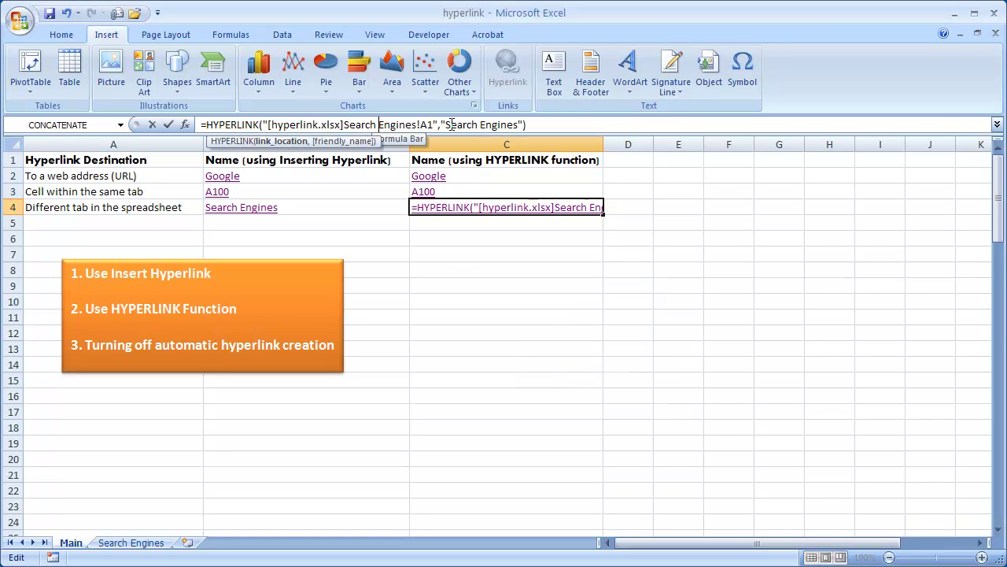
pyautogui.press('BackSpace')
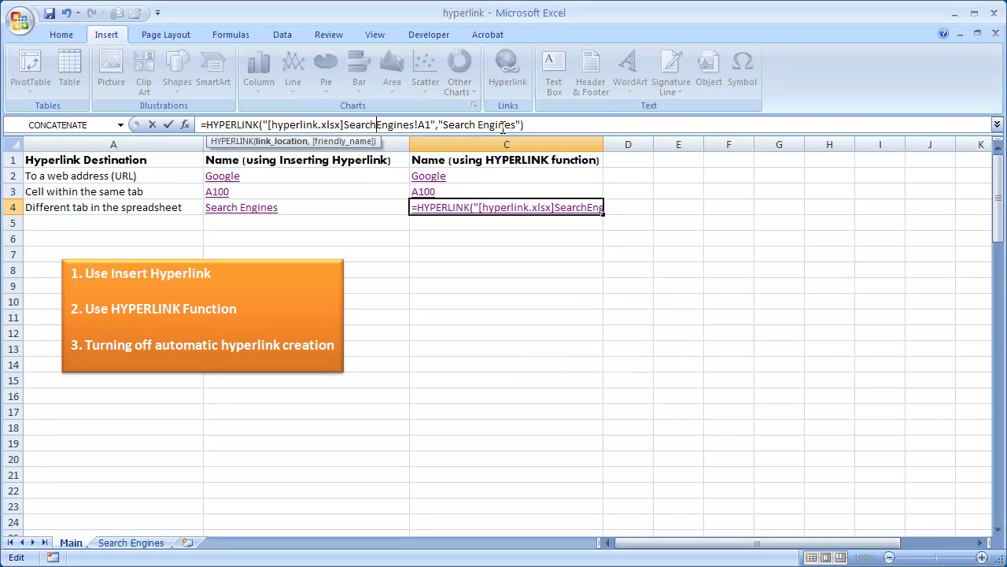
pyautogui.click(307, 427)
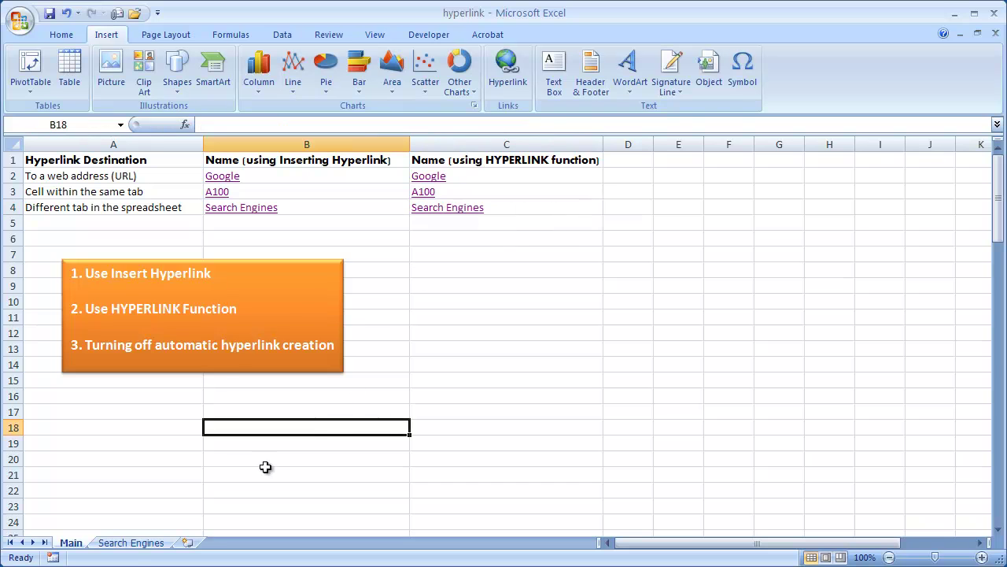
# Step: Rename the second sheet to SearchEngines without a space and test the C4 link from Main
pyautogui.rightClick(131, 543)
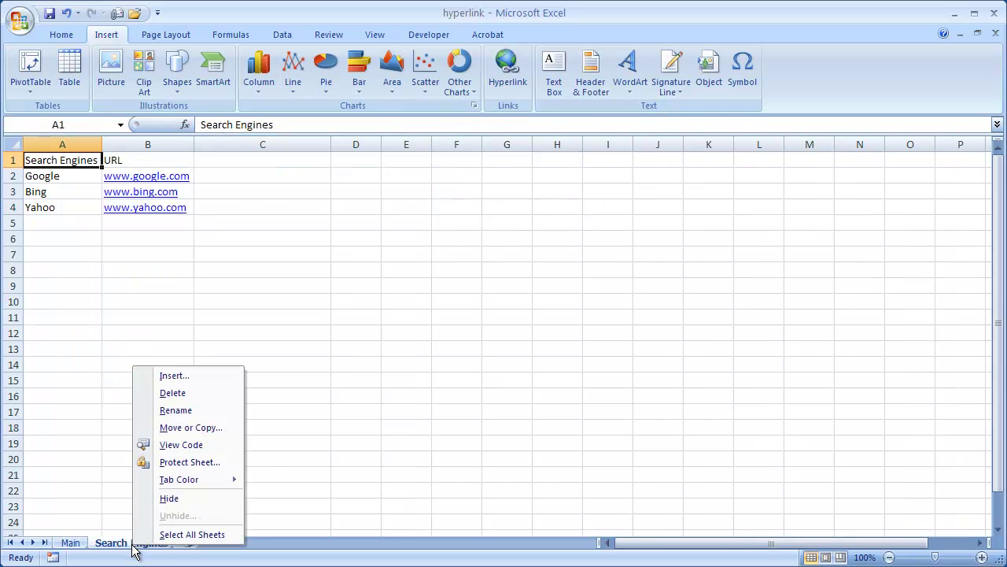
pyautogui.click(188, 410)
pyautogui.click(131, 542)
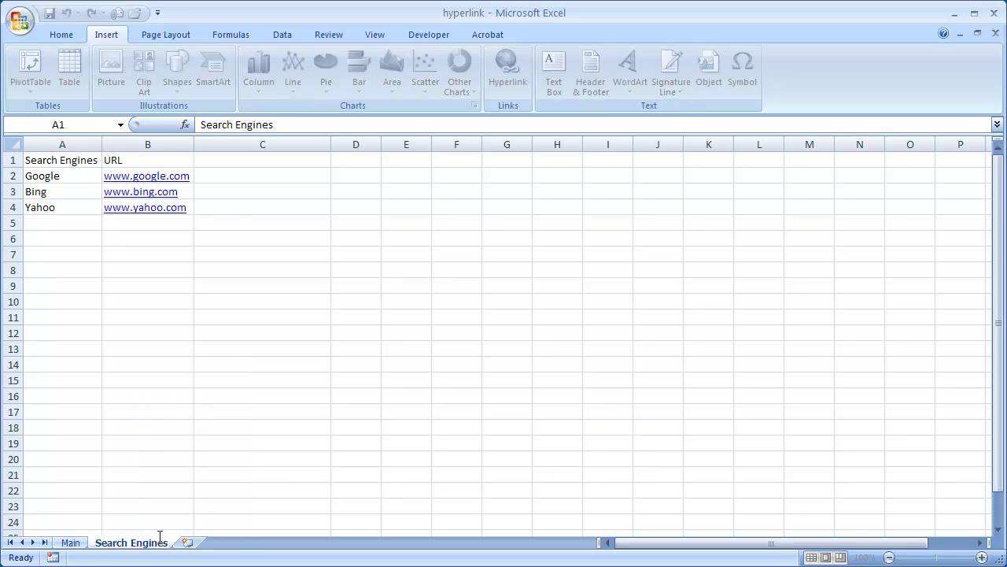
pyautogui.press('BackSpace')
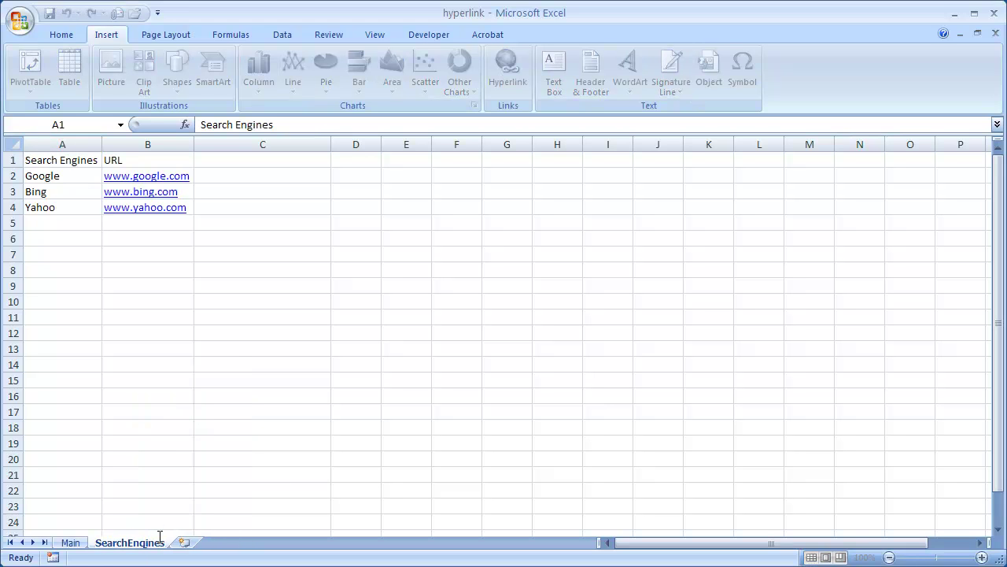
pyautogui.click(72, 544)
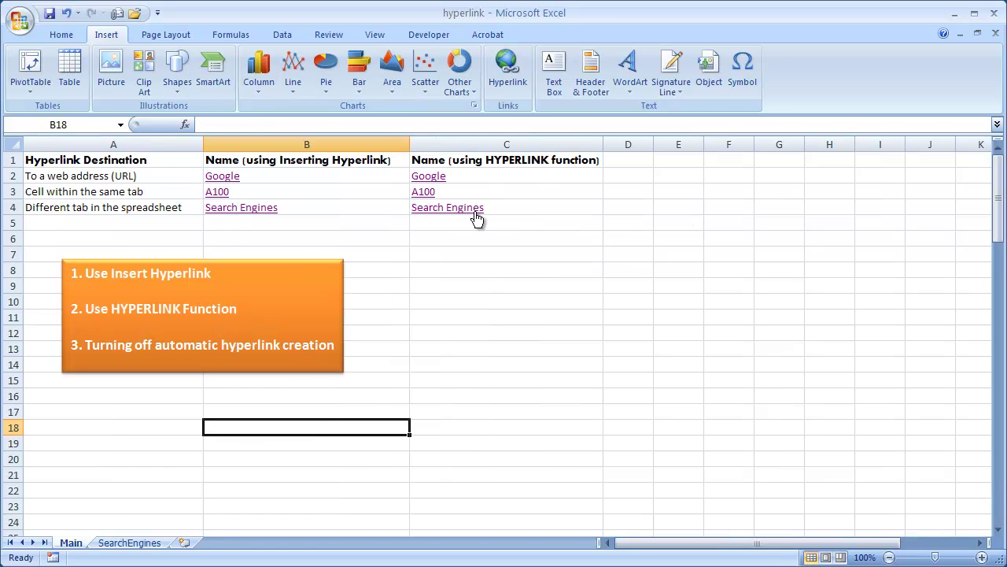
pyautogui.click(445, 208)
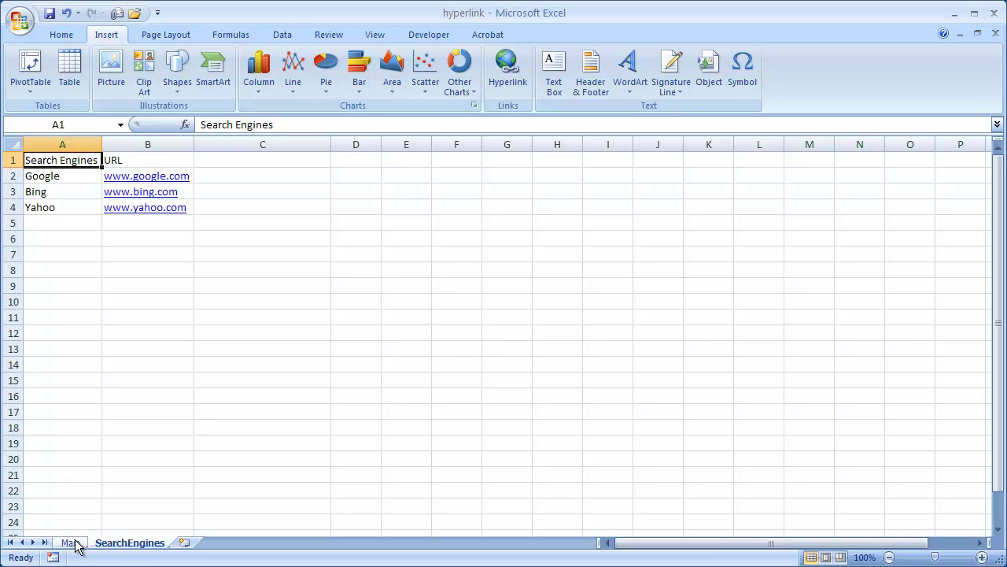
# Step: Rename the SearchEngines sheet back to Search Engines and return to Main
pyautogui.rightClick(127, 543)
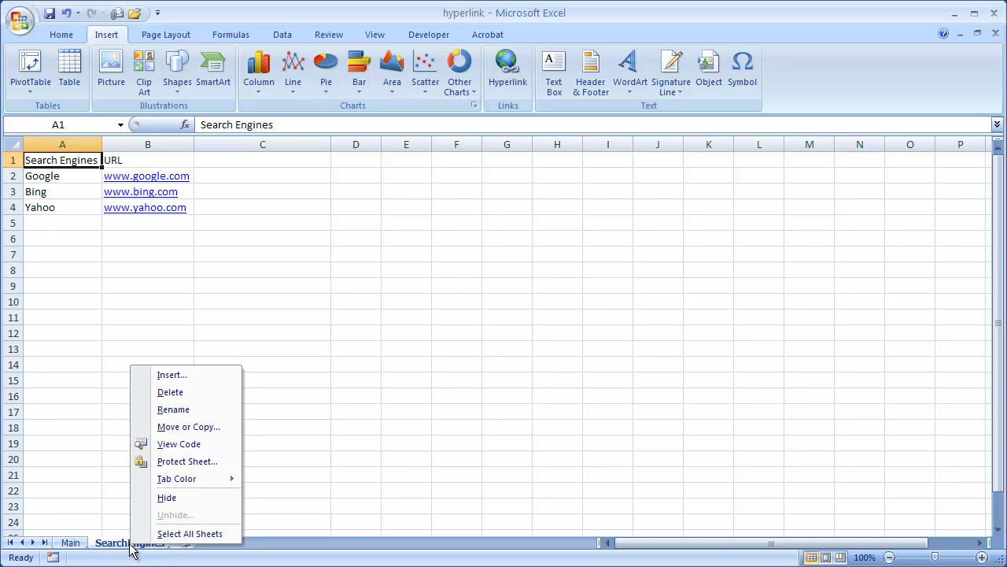
pyautogui.click(198, 414)
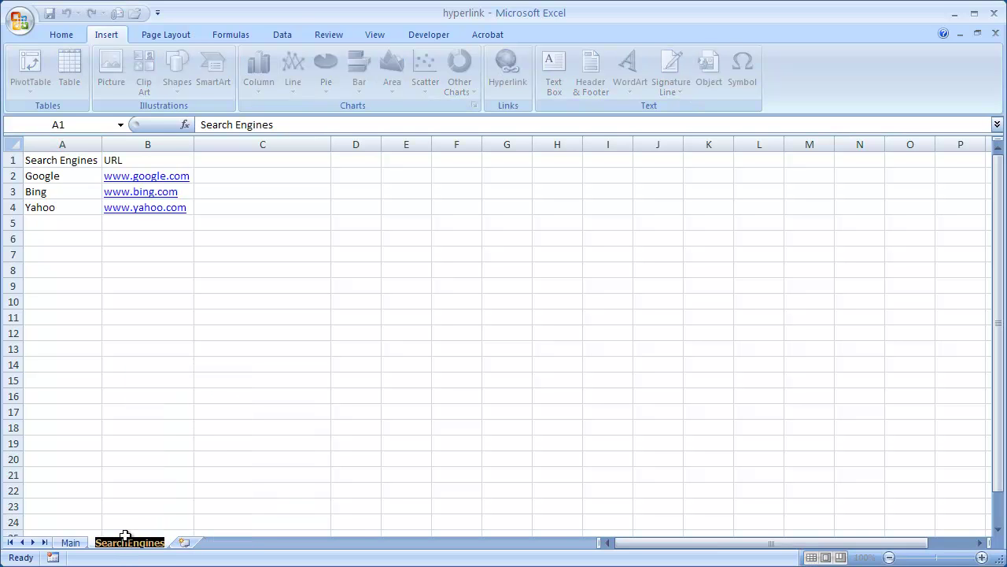
pyautogui.click(125, 542)
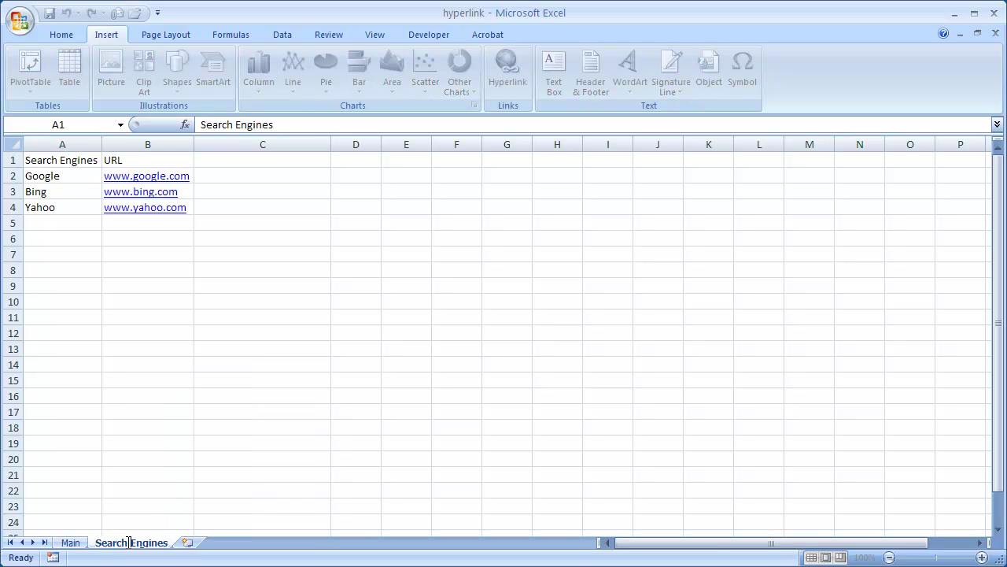
pyautogui.click(70, 543)
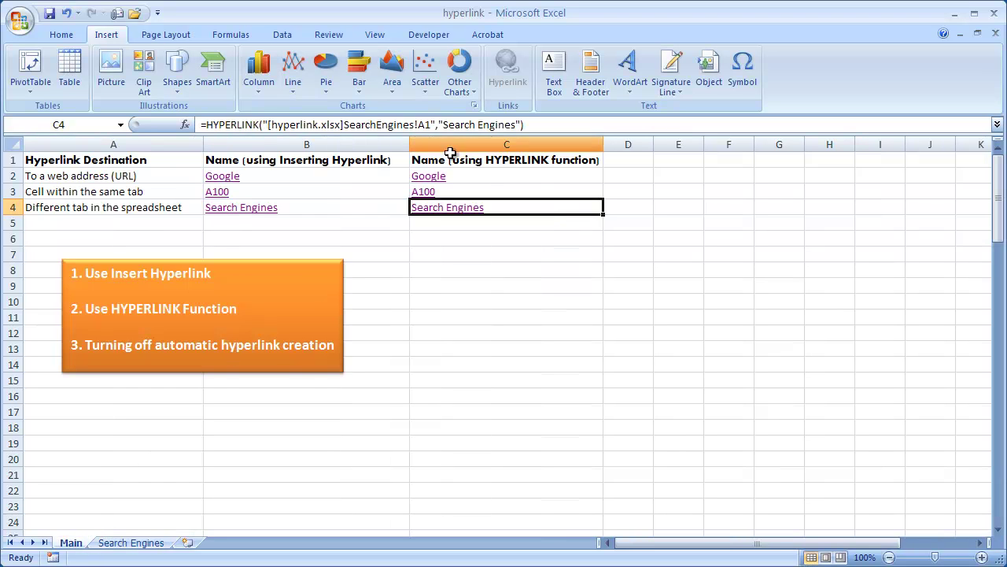
# Step: Wrap Search Engines in single quotes in C4's formula, commit it, and test the link
pyautogui.click(378, 125)
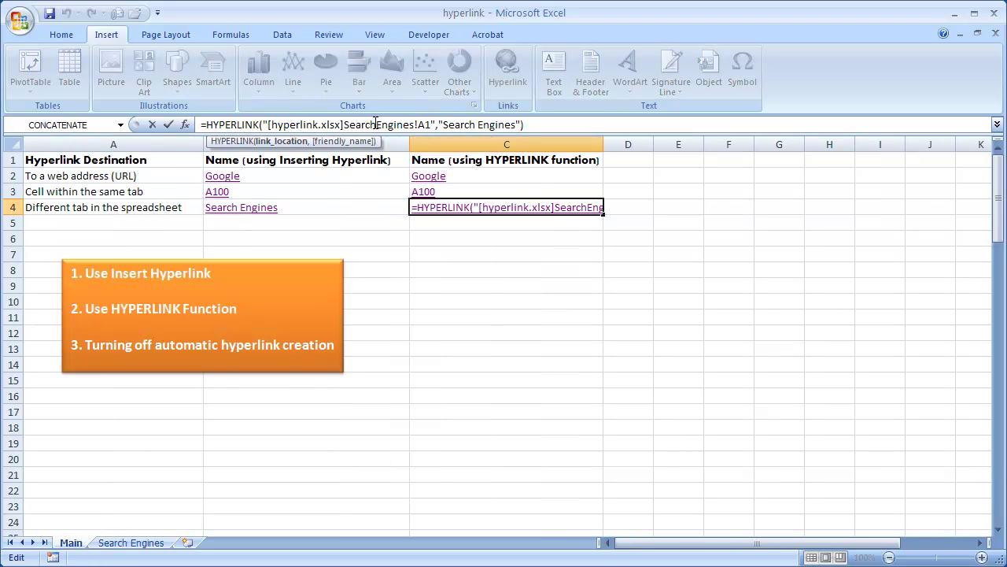
pyautogui.click(346, 124)
pyautogui.write("'")
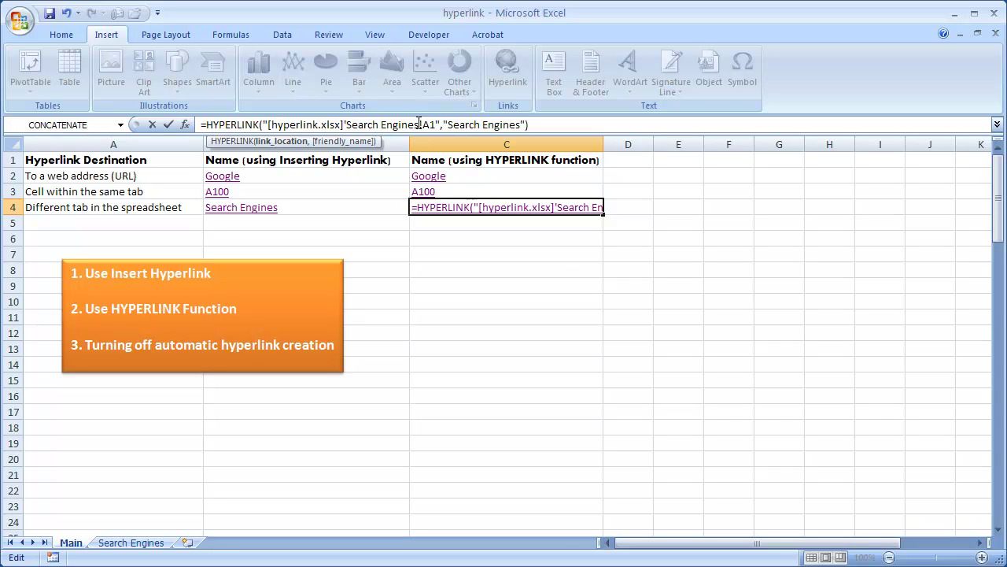
pyautogui.click(419, 124)
pyautogui.write("'")
pyautogui.hotkey('ctrl', 'Return')
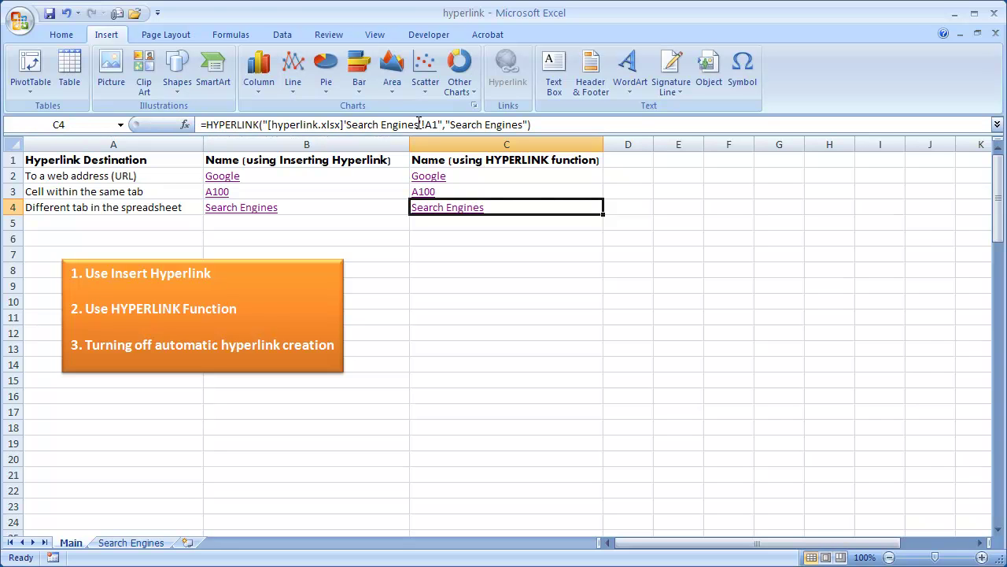
pyautogui.click(449, 209)
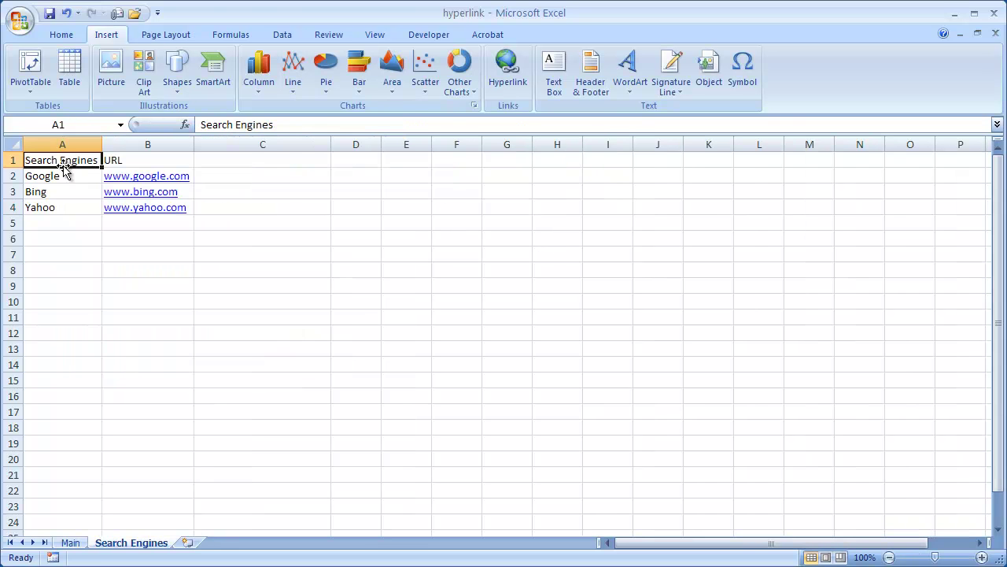
# Step: On the Search Engines sheet, select the Google, Bing and Yahoo rows
pyautogui.click(71, 543)
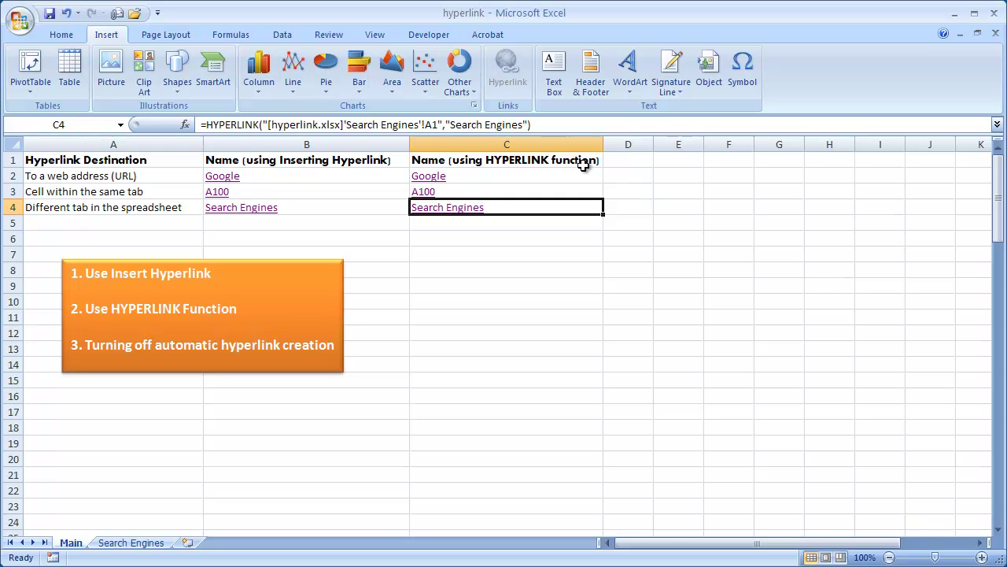
pyautogui.click(130, 543)
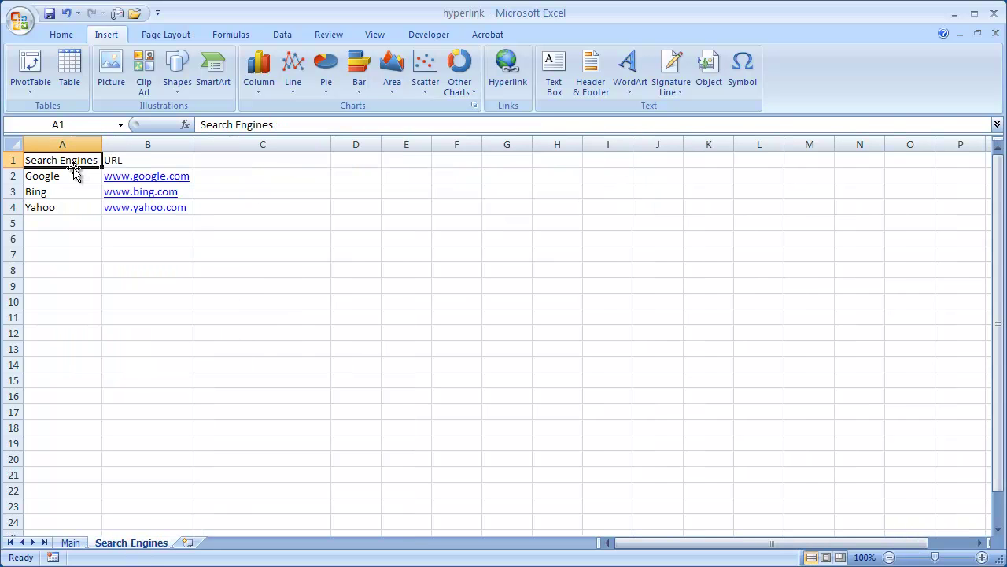
pyautogui.moveTo(68, 175); pyautogui.dragTo(124, 211)
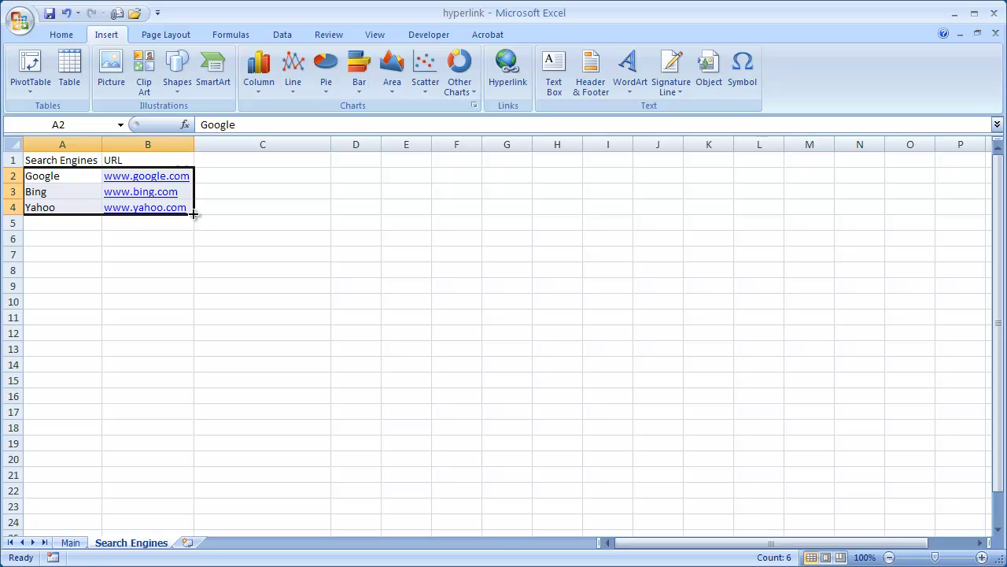
# Step: Copy the three search engine rows and paste them down through row 100
pyautogui.hotkey('ctrl', 'c')
pyautogui.moveTo(63, 222); pyautogui.dragTo(74, 475)
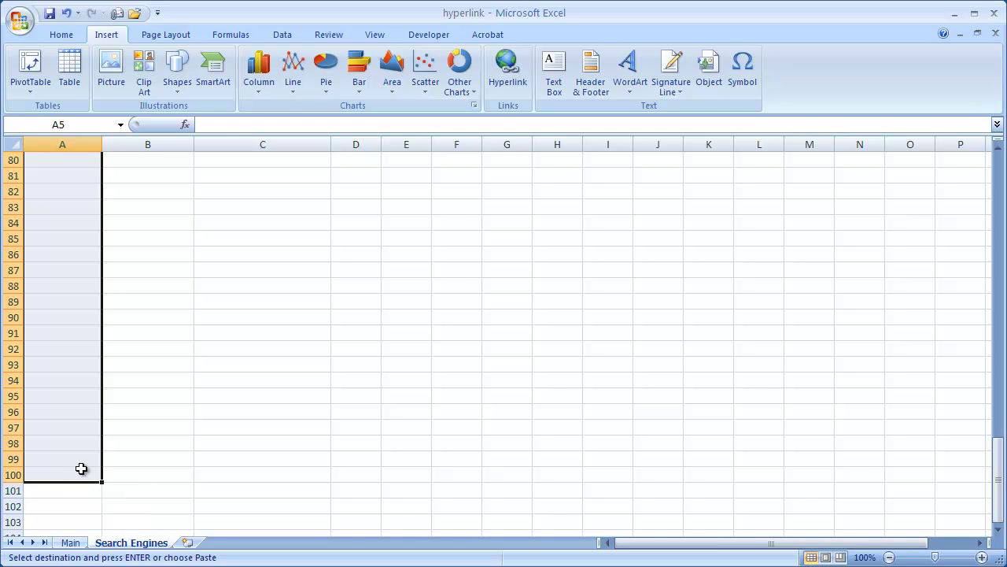
pyautogui.hotkey('ctrl', 'v')
pyautogui.press('Escape')
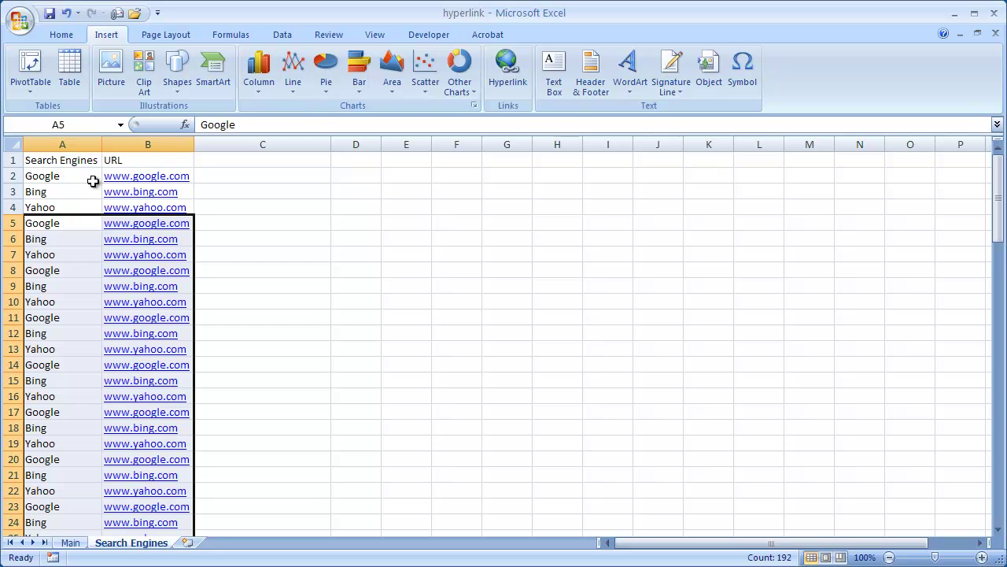
# Step: Start and erase a Google entry in C2, then select column C
pyautogui.click(244, 176)
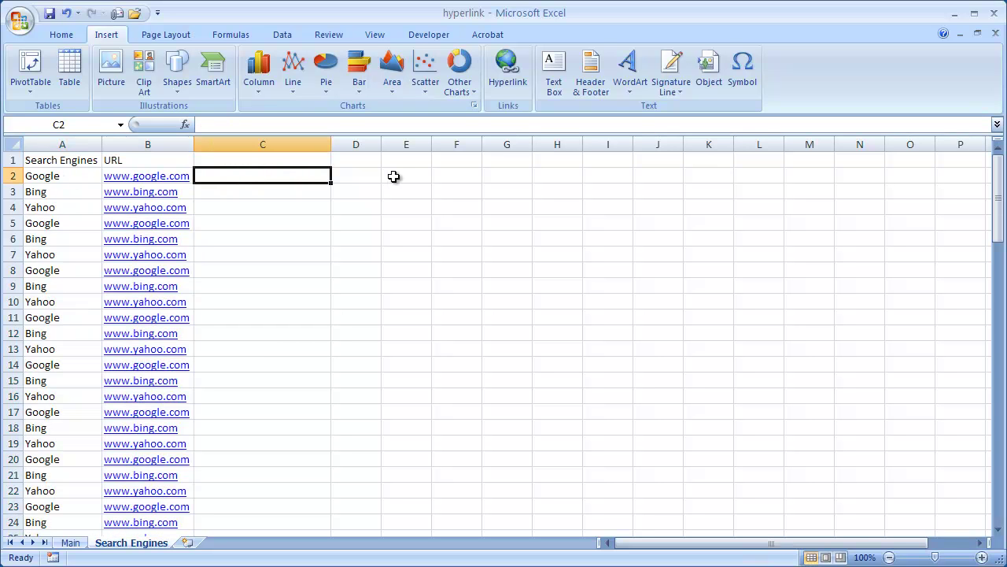
pyautogui.write('Goo')
pyautogui.press('BackSpace')
pyautogui.press('BackSpace')
pyautogui.press('BackSpace')
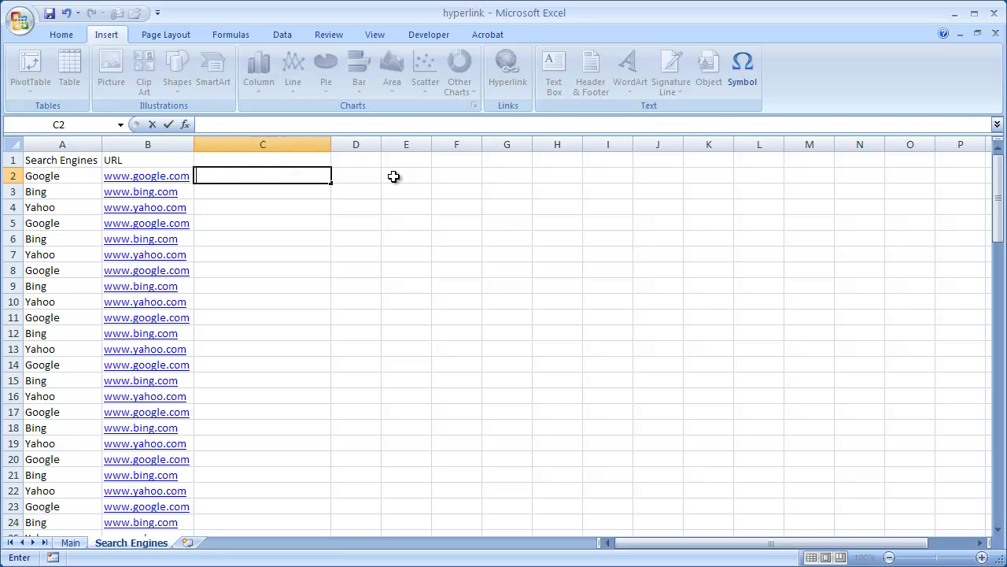
pyautogui.click(275, 143)
pyautogui.hotkey('alt', 'i')
pyautogui.press('Escape')
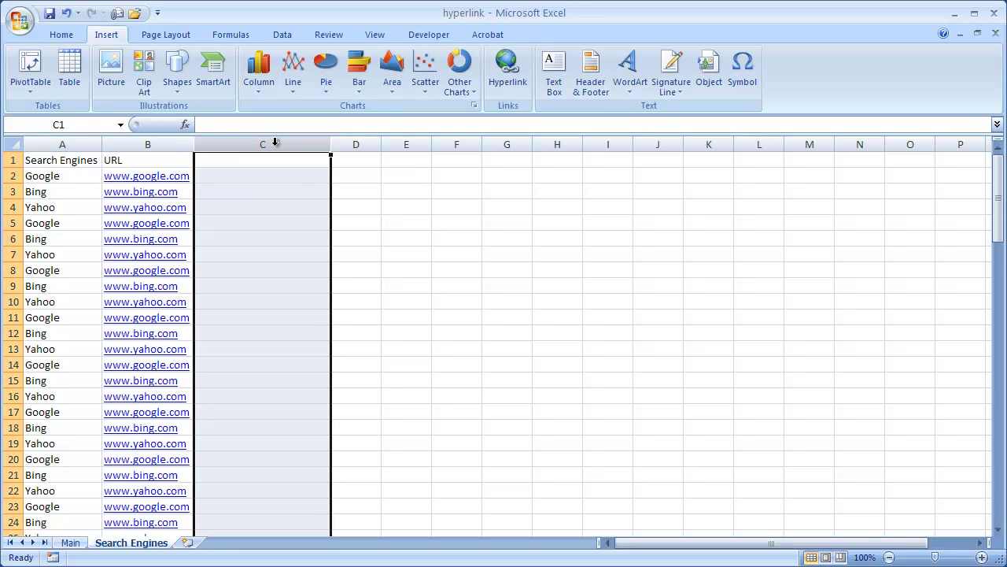
# Step: Enter Google in cell C2 of the Search Engines sheet
pyautogui.click(244, 173)
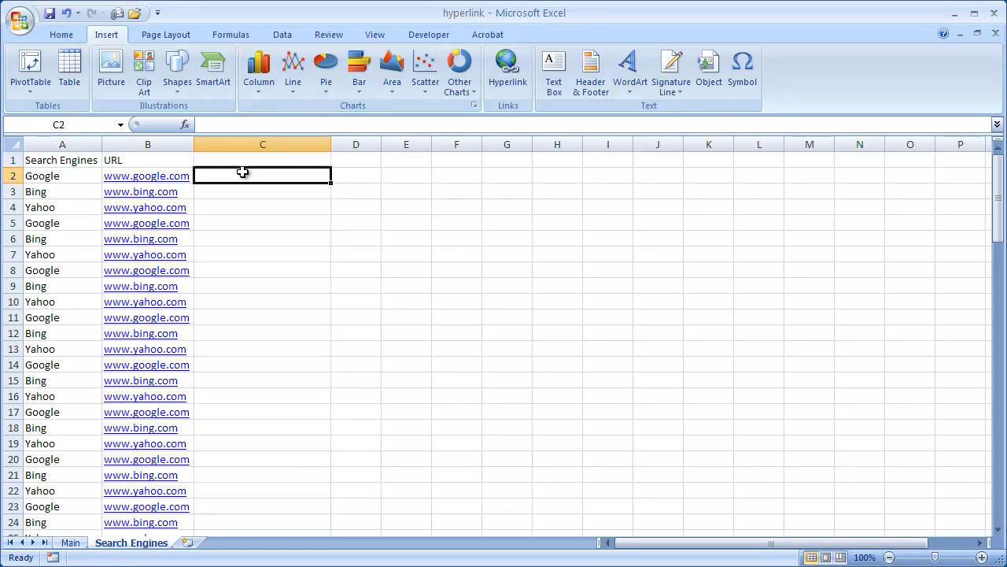
pyautogui.hotkey('shift', 'Up')
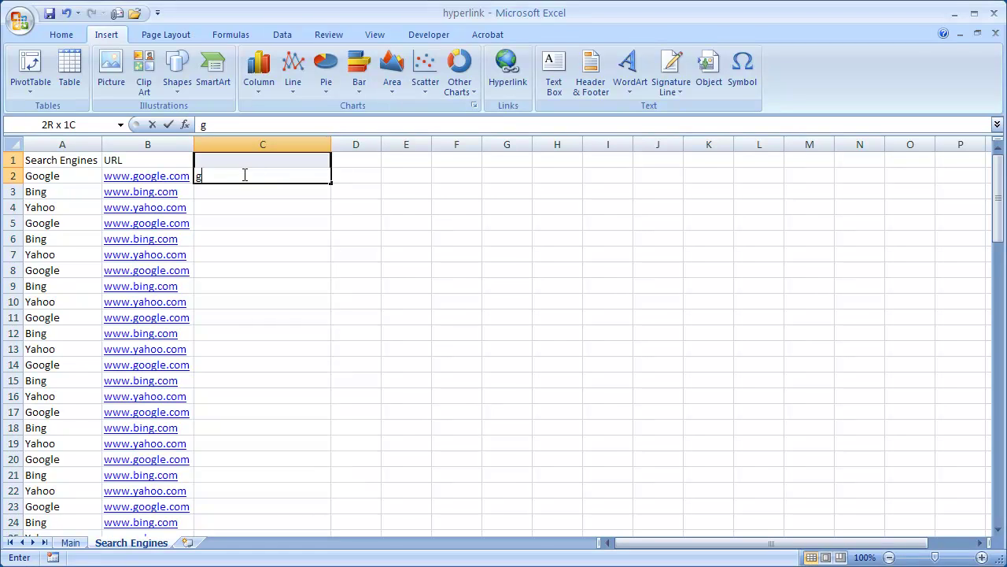
pyautogui.write('Google')
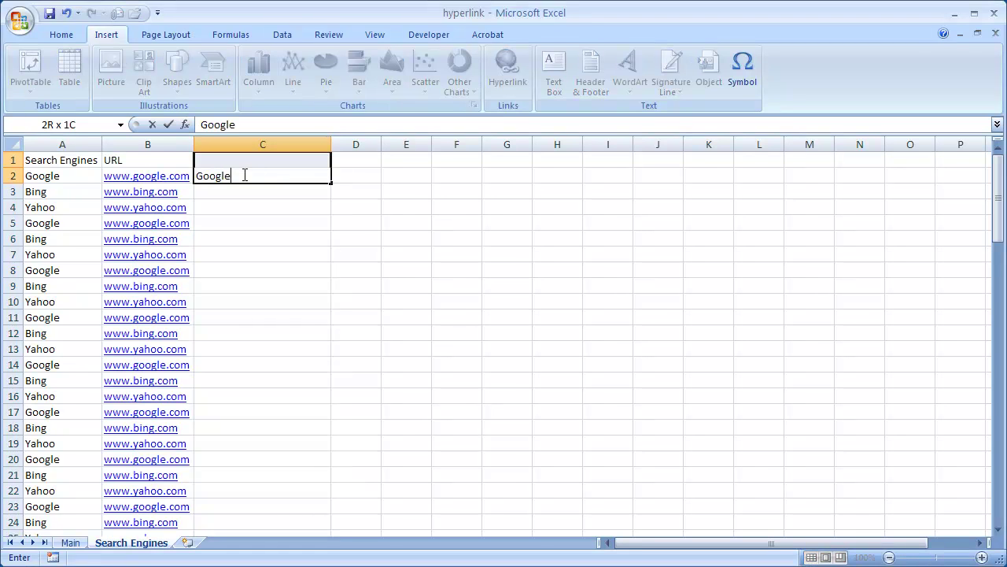
pyautogui.press('Return')
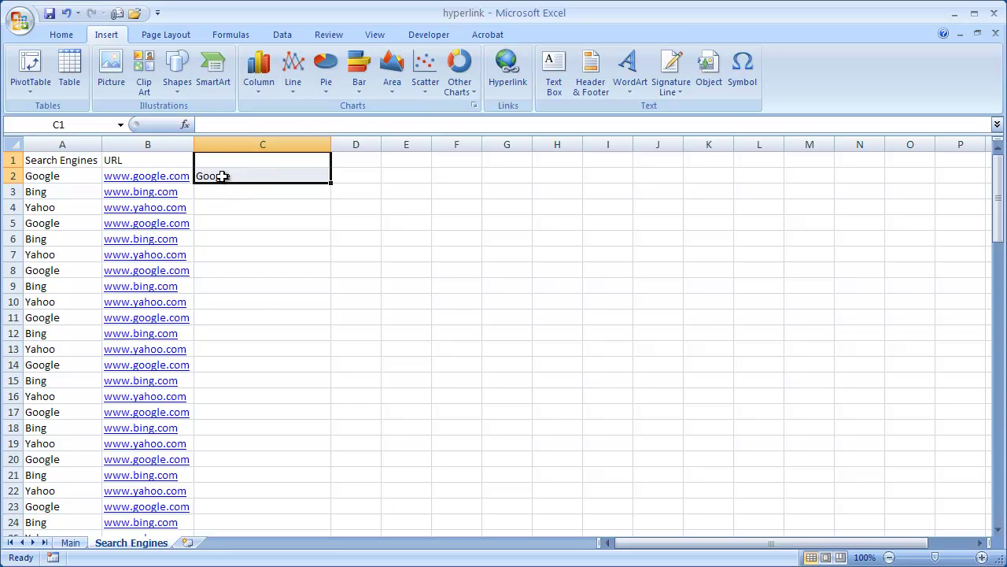
pyautogui.rightClick(226, 180)
pyautogui.click(331, 165)
pyautogui.click(254, 176)
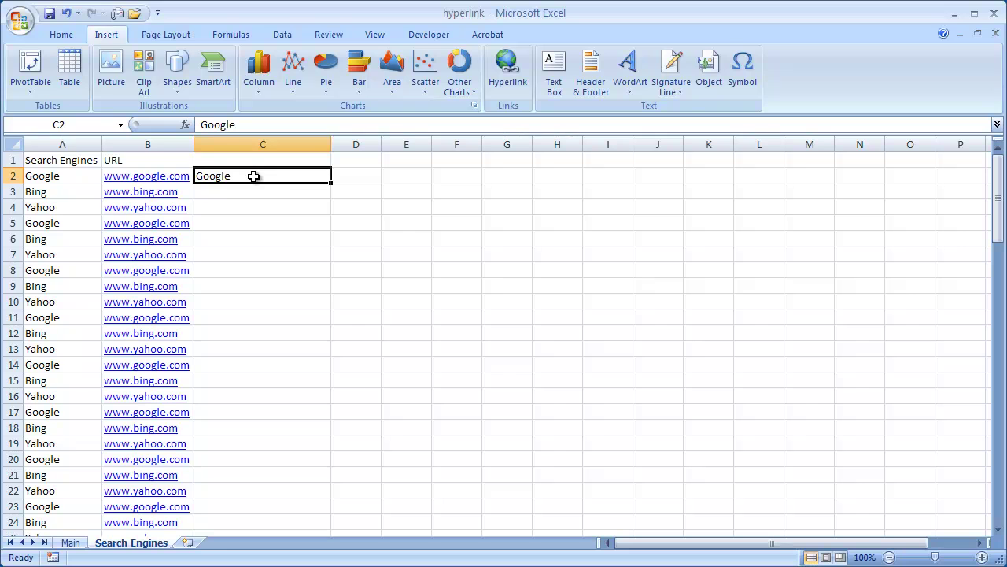
pyautogui.hotkey('ctrl', 'k')
pyautogui.click(405, 247)
pyautogui.click(504, 387)
pyautogui.write('www.google.com')
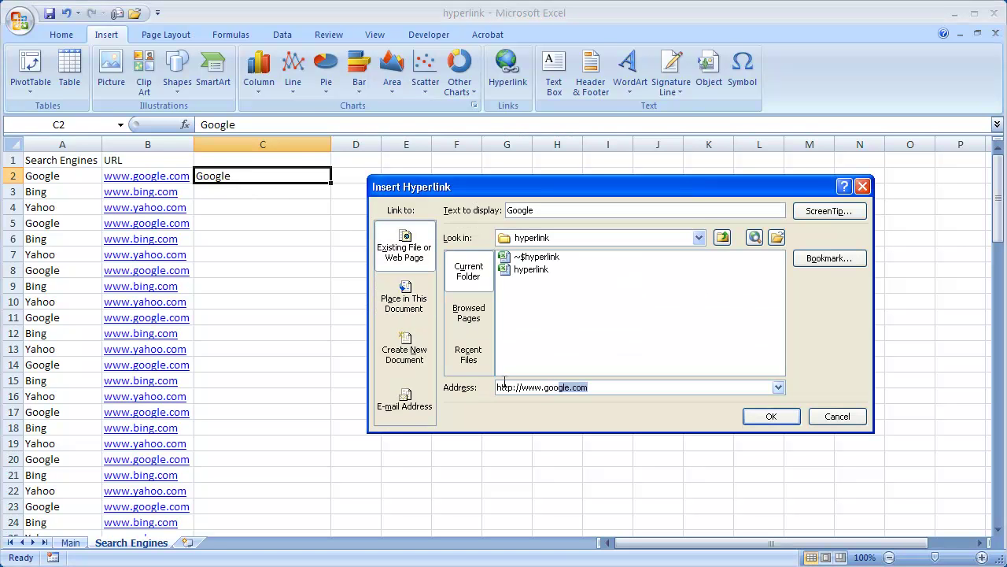
pyautogui.click(771, 417)
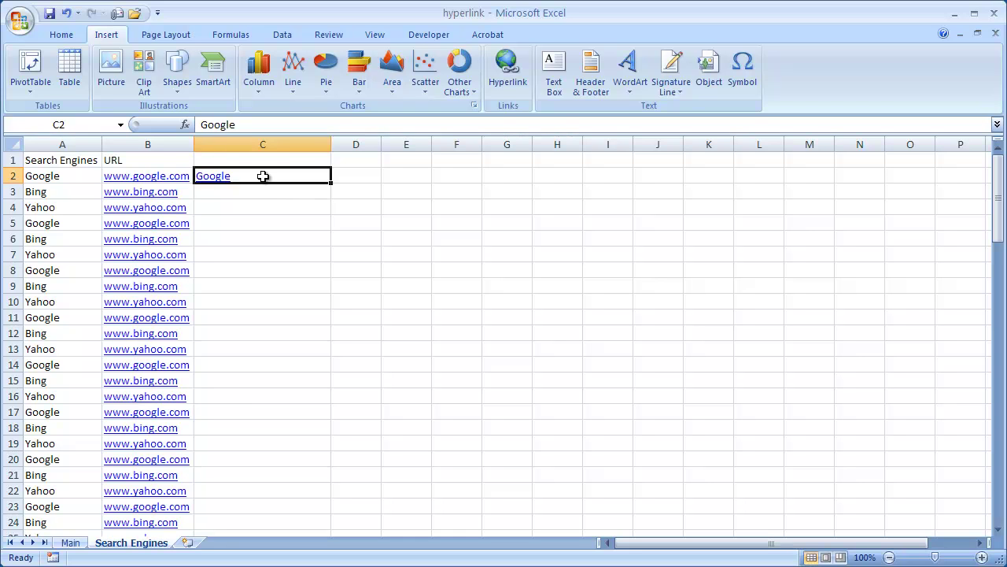
pyautogui.press('Delete')
# Step: Cancel the false-start entries and reselect cell C2
pyautogui.write('=')
pyautogui.press('BackSpace')
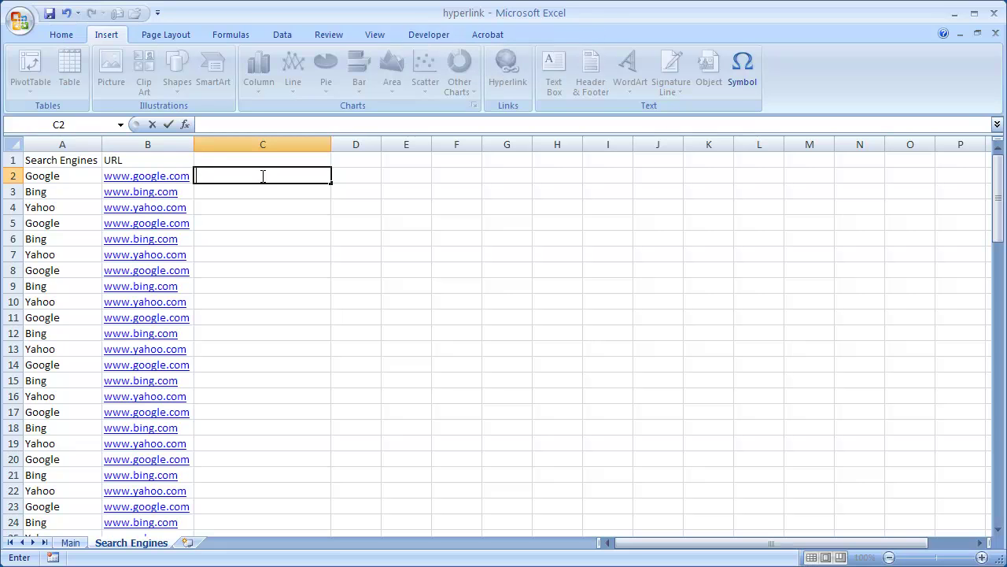
pyautogui.write('=')
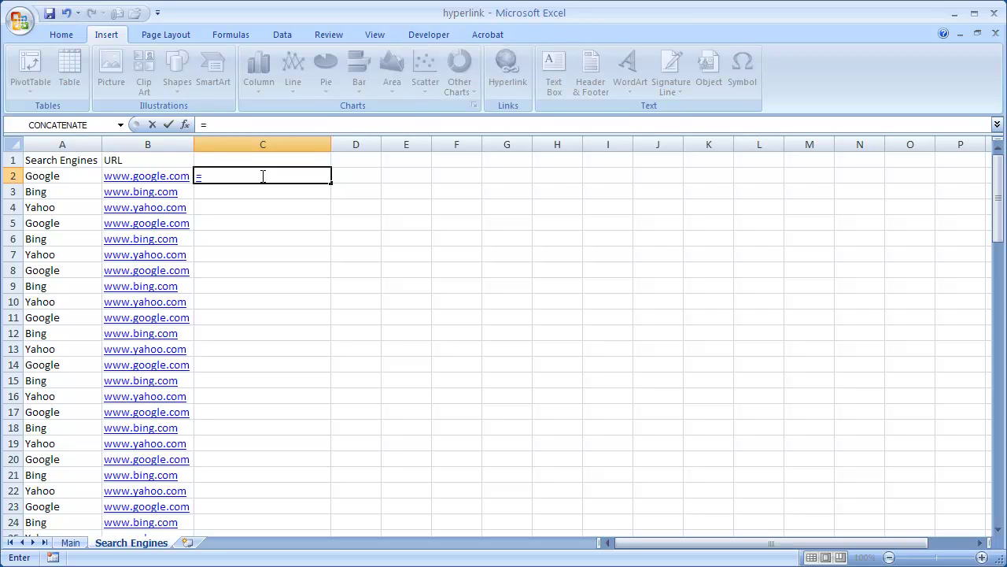
pyautogui.press('Escape')
pyautogui.click(292, 240)
pyautogui.click(271, 173)
pyautogui.hotkey('alt', 'i')
pyautogui.press('Escape')
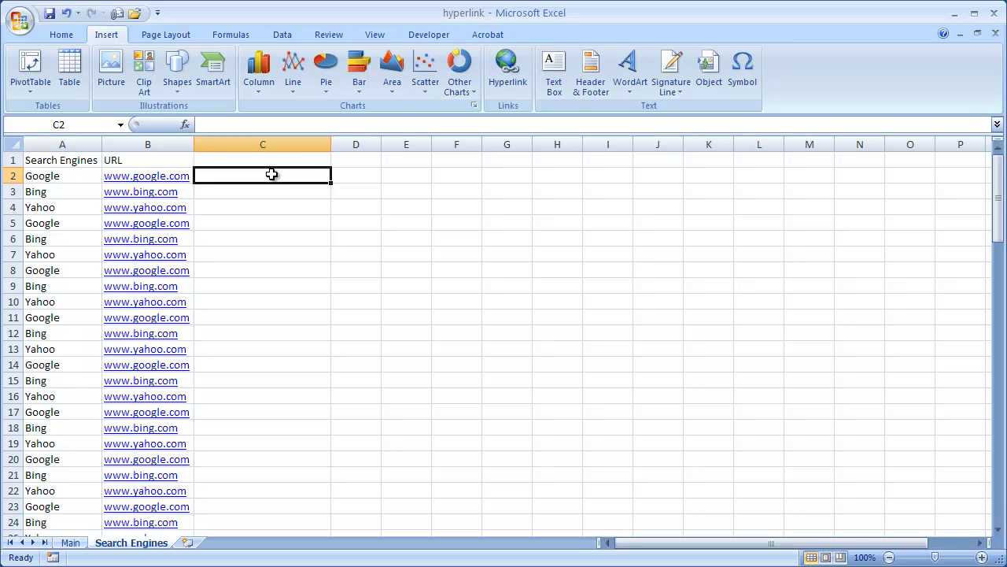
pyautogui.click(256, 203)
pyautogui.click(256, 175)
# Step: Enter =HYPERLINK(b2,A2) in C2 so Google links to the address in B2
pyautogui.write('=')
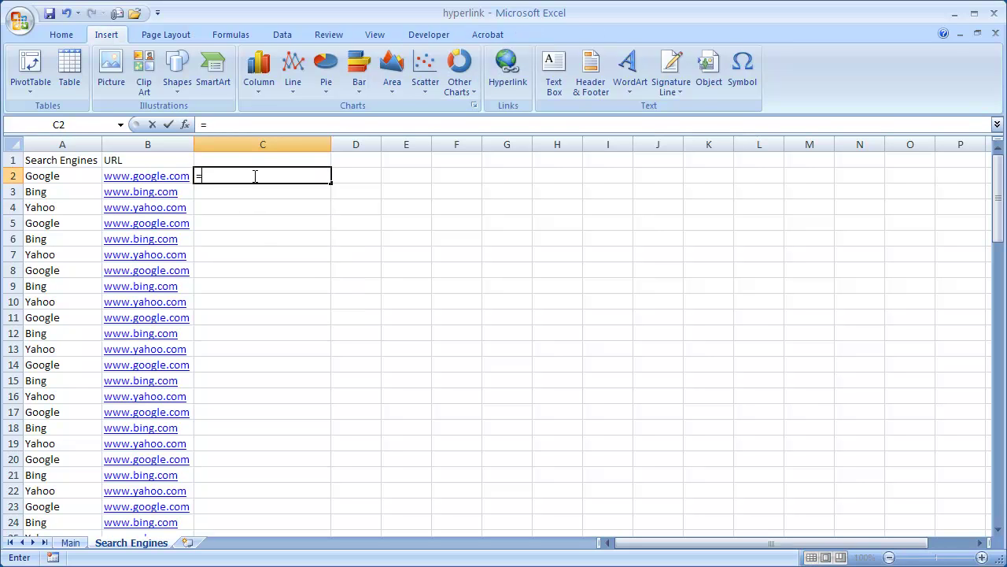
pyautogui.write('hyper')
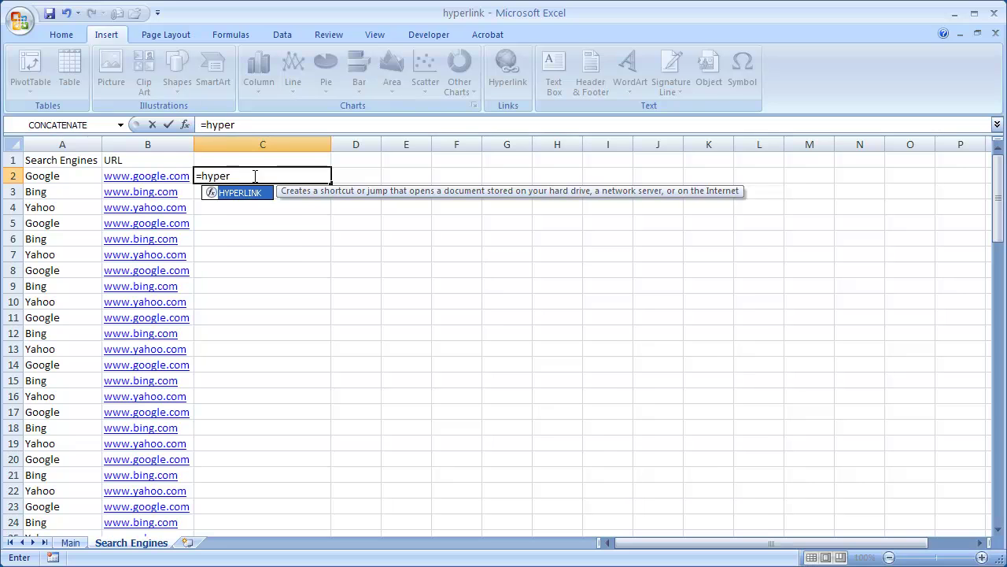
pyautogui.press('Tab')
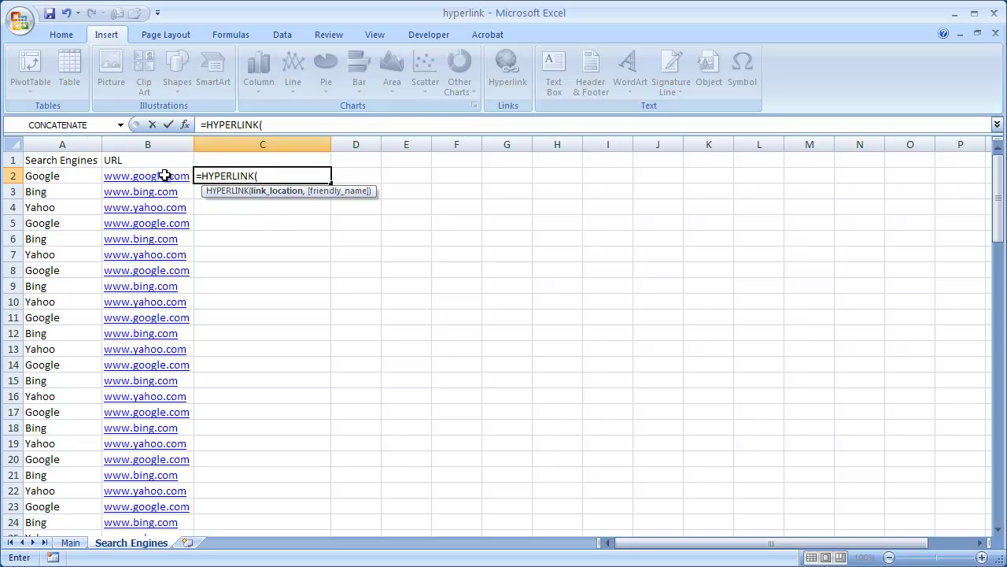
pyautogui.write('b2')
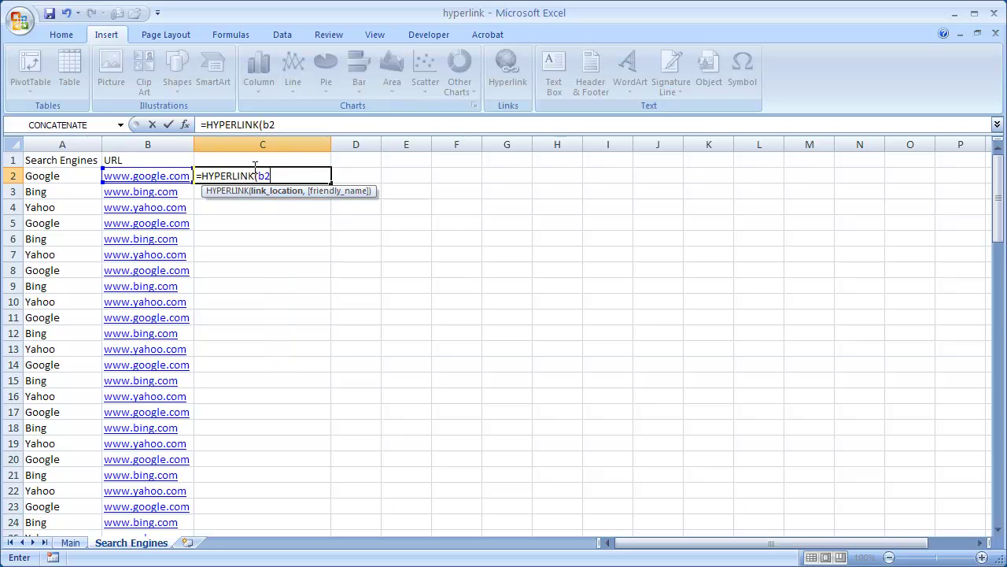
pyautogui.write(',')
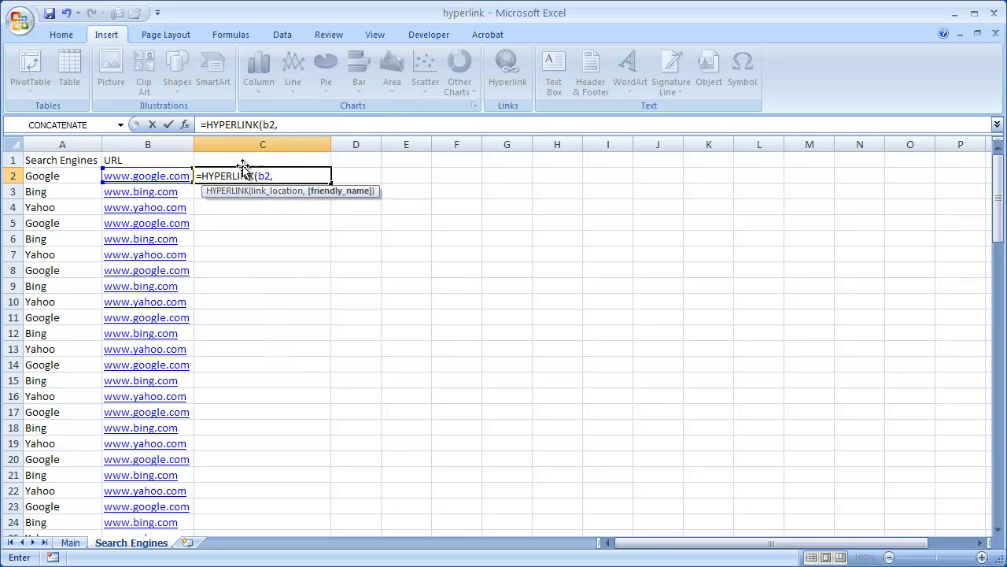
pyautogui.click(64, 176)
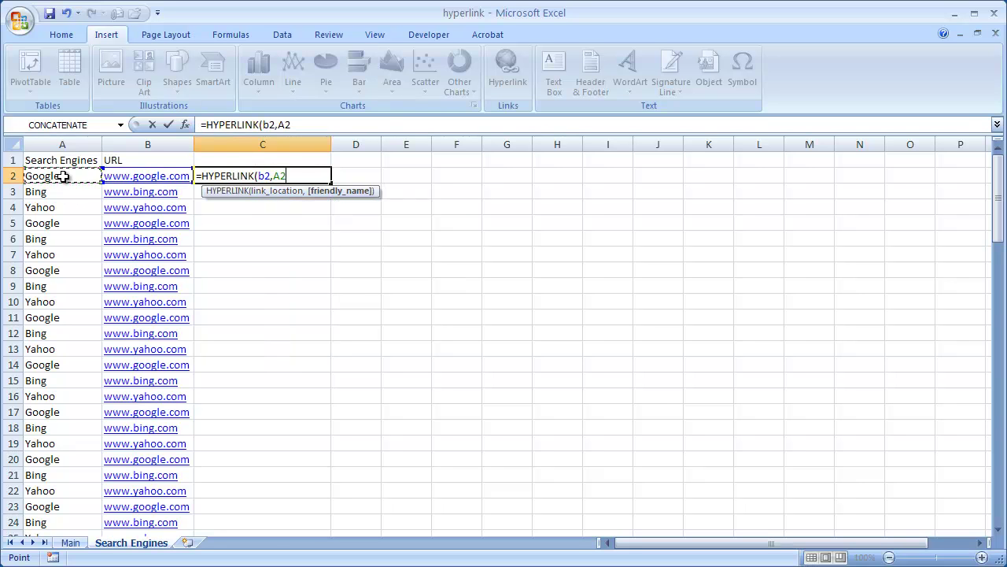
pyautogui.write(')')
pyautogui.press('Return')
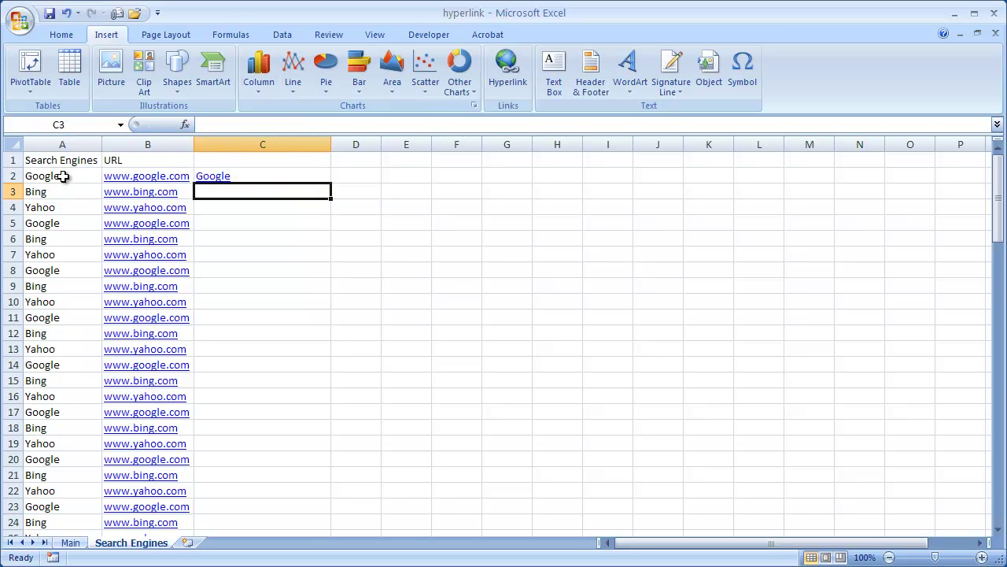
pyautogui.click(250, 176)
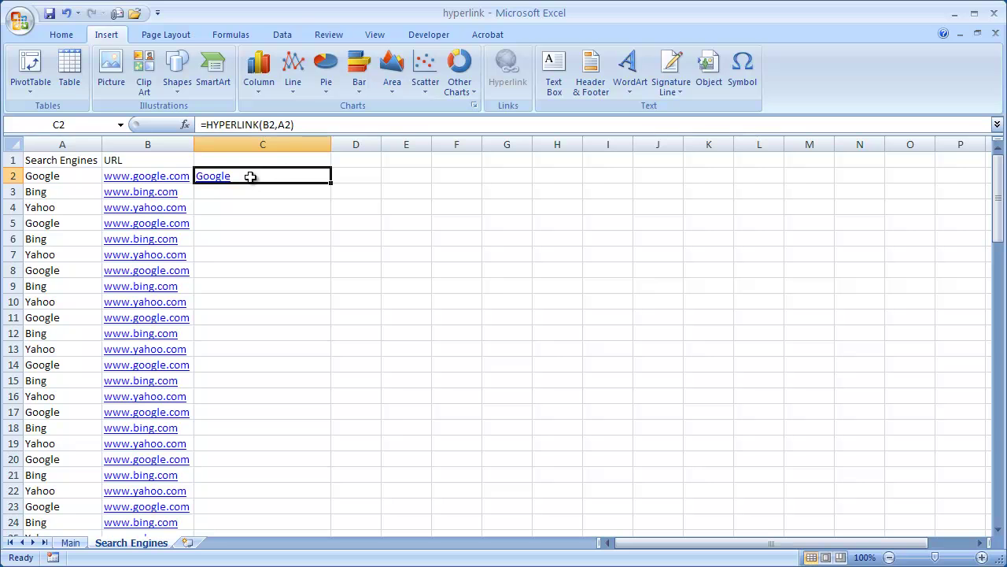
# Step: Fill C2's HYPERLINK formula down to row 100 and switch back to the Main sheet
pyautogui.doubleClick(332, 183)
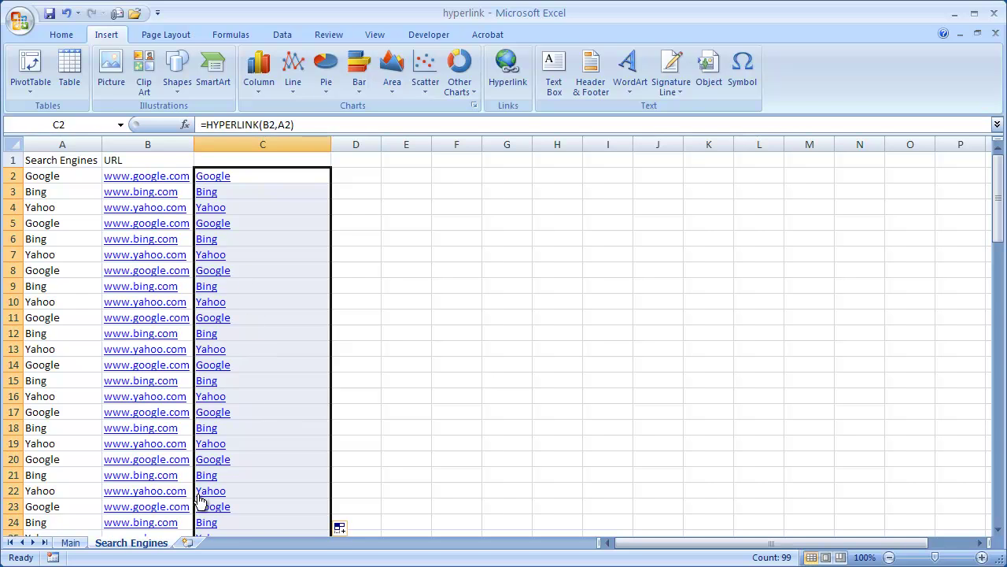
pyautogui.click(71, 542)
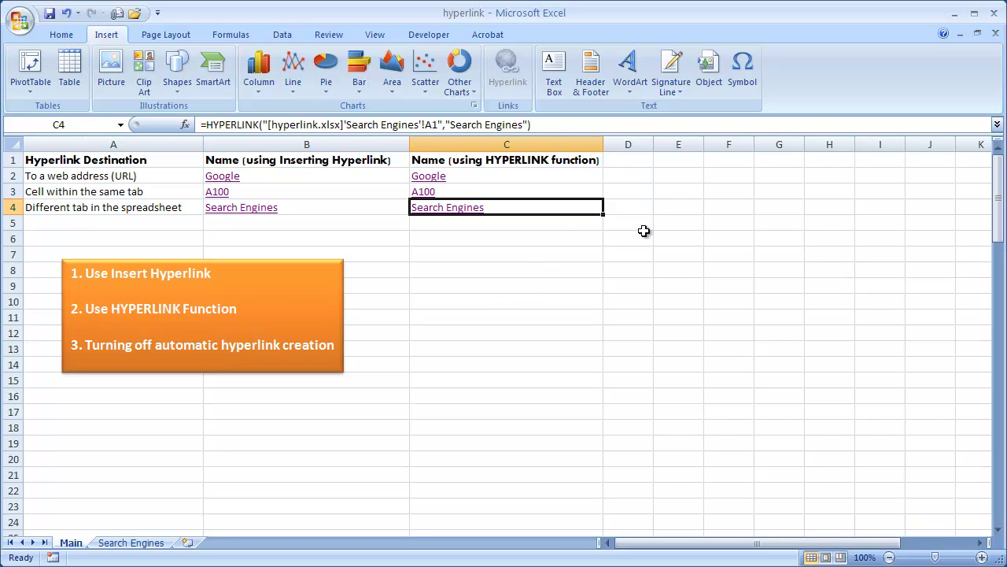
pyautogui.click(687, 227)
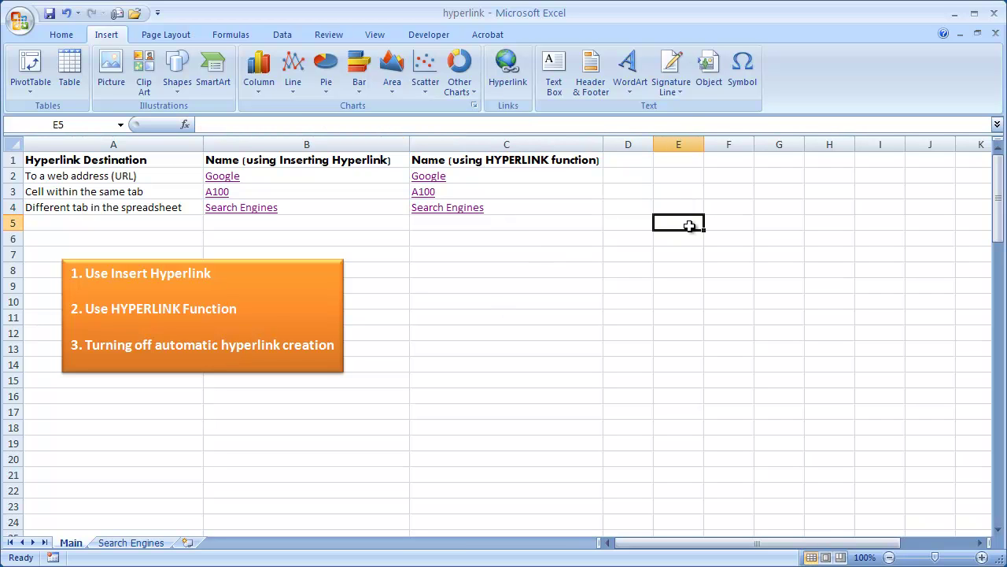
pyautogui.write('www.google.com')
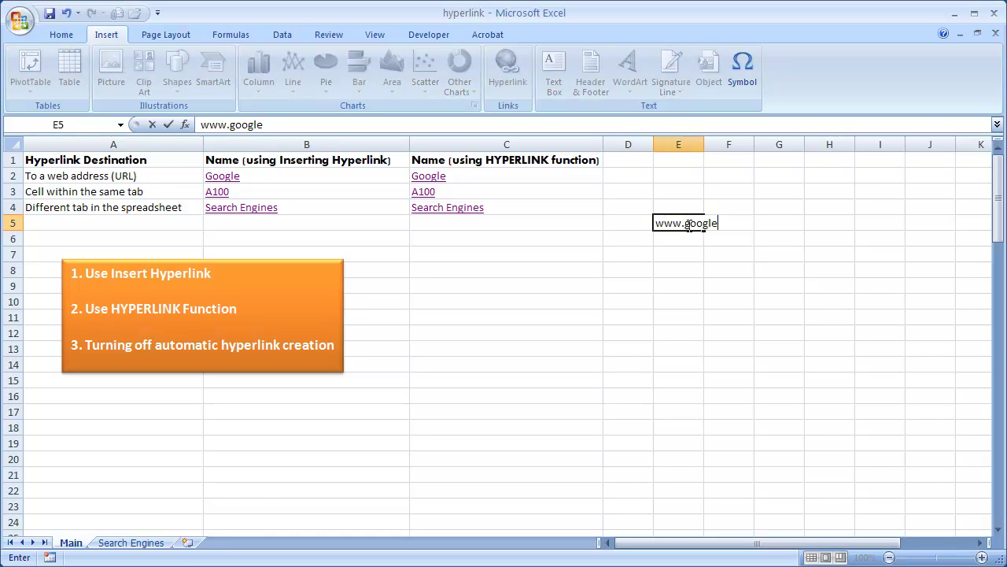
pyautogui.press('Return')
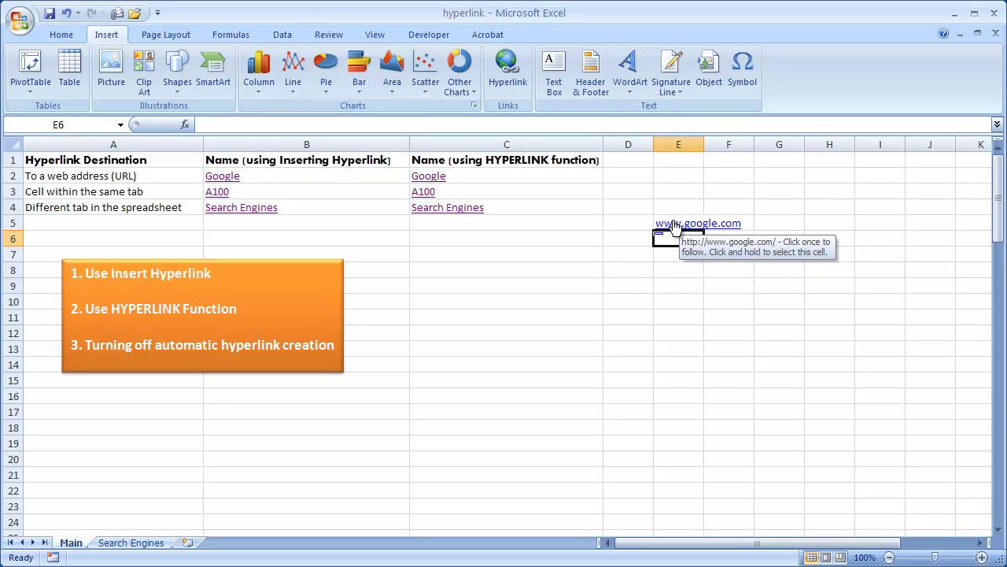
# Step: Turn off AutoFormat's 'Internet and network paths with hyperlinks' option in Excel Options
pyautogui.click(17, 22)
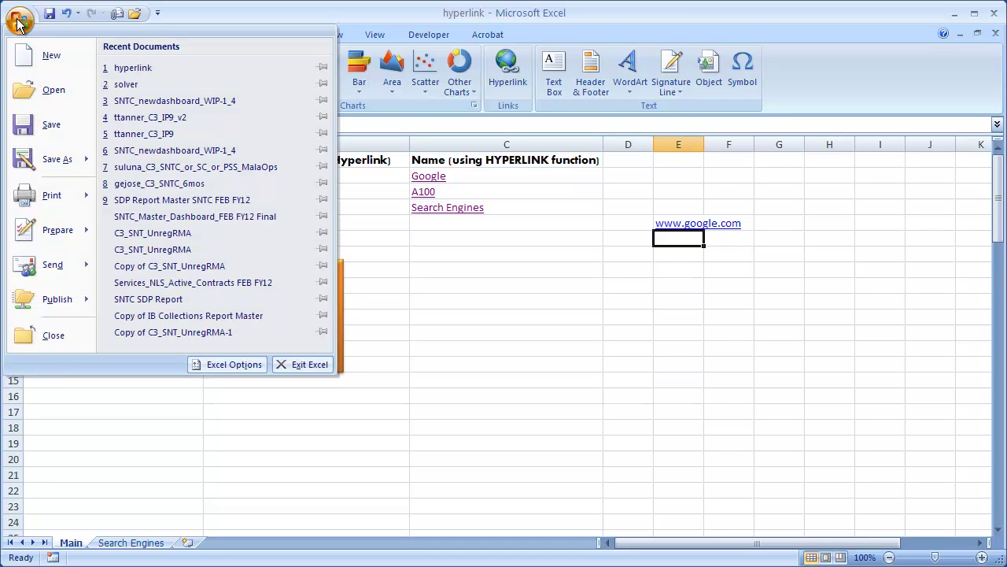
pyautogui.click(228, 365)
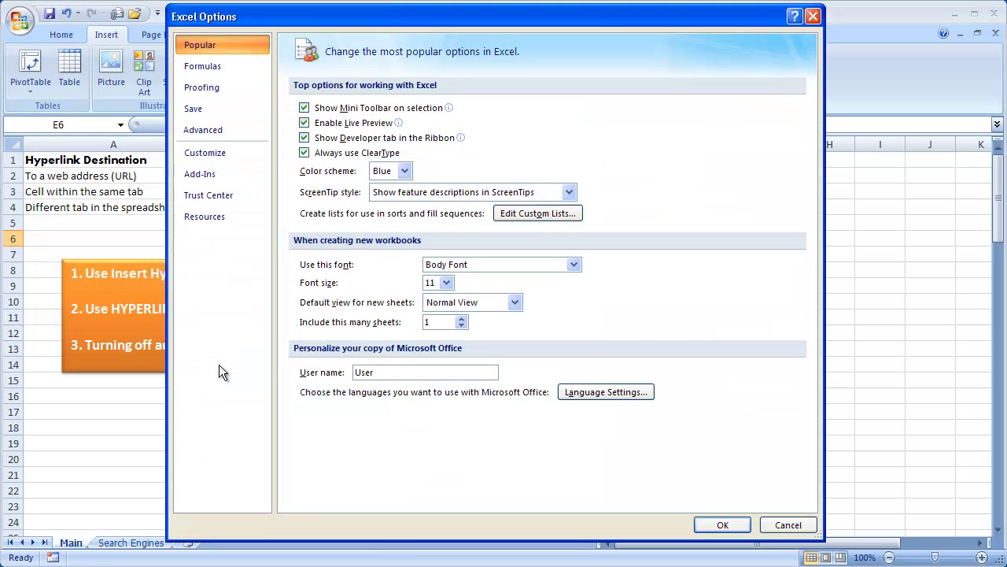
pyautogui.click(214, 89)
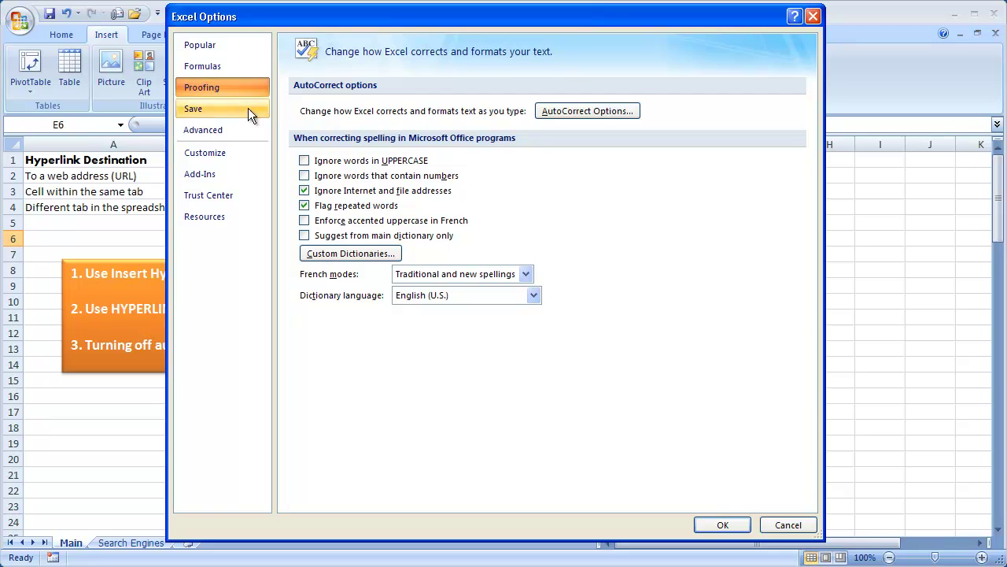
pyautogui.click(591, 111)
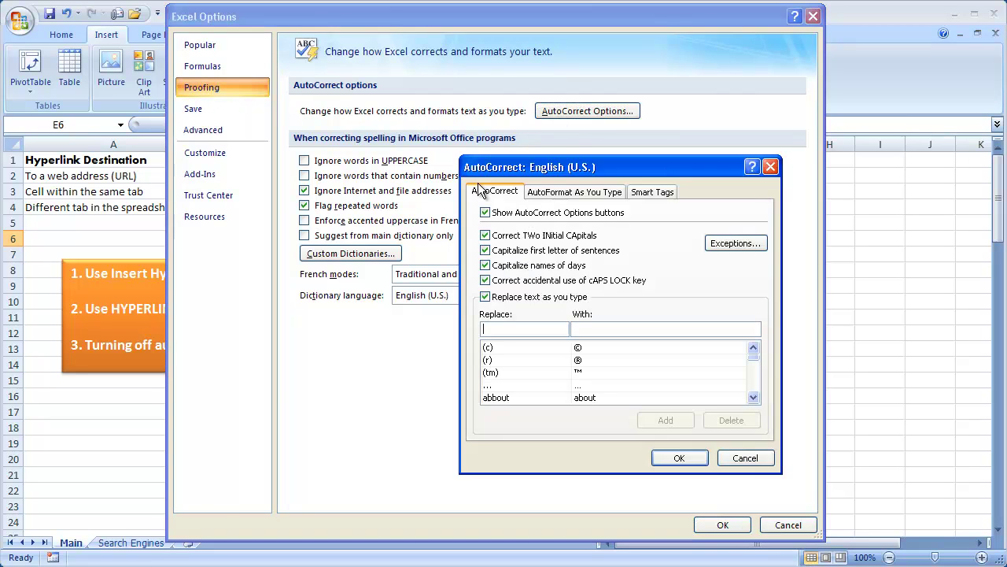
pyautogui.click(603, 195)
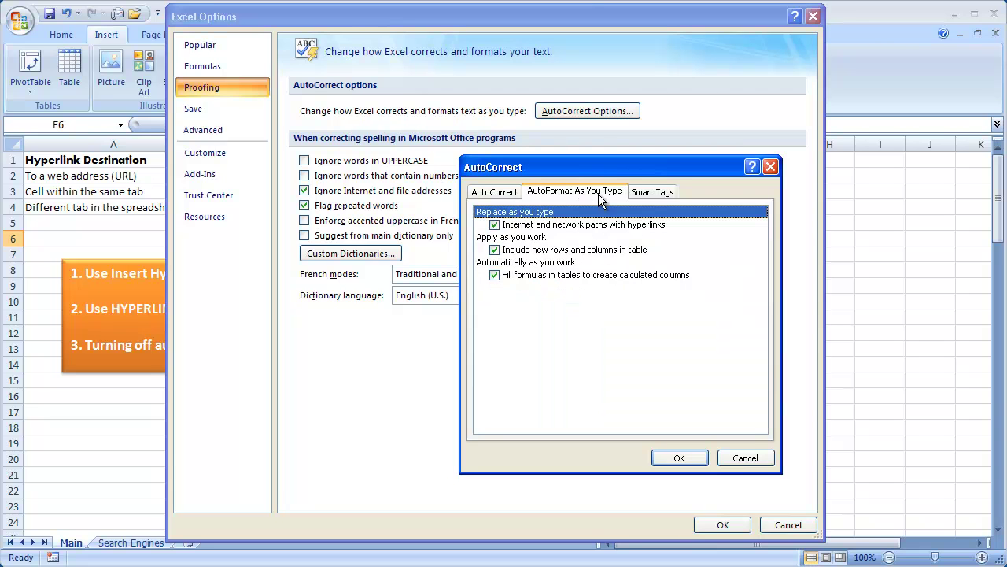
pyautogui.click(495, 226)
pyautogui.click(679, 457)
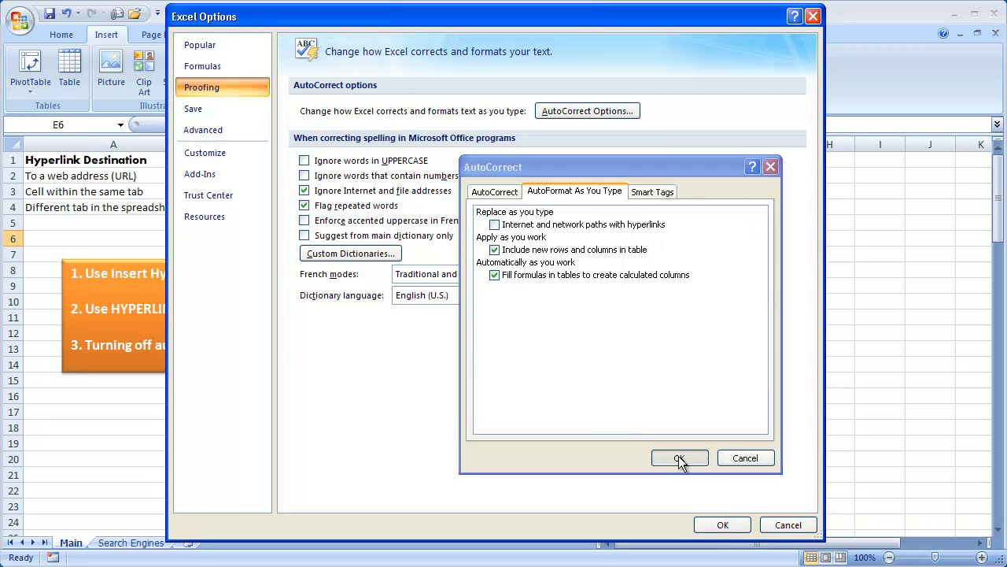
pyautogui.click(722, 525)
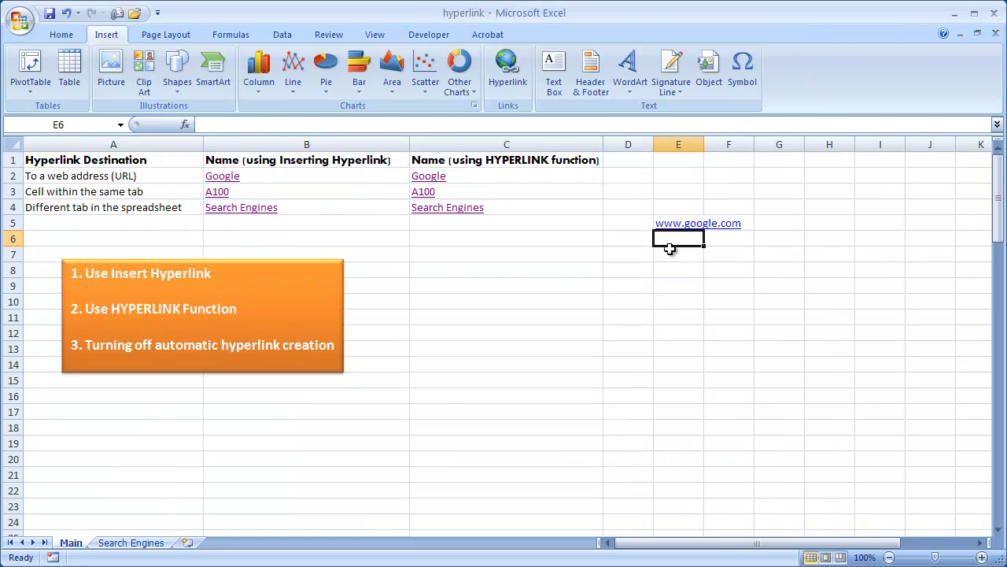
pyautogui.write('www')
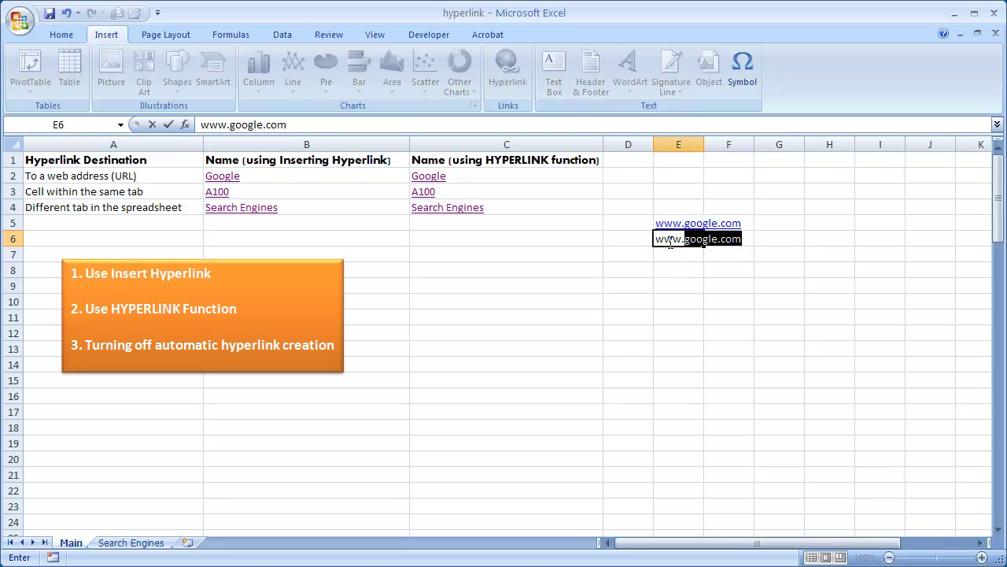
pyautogui.write('.bing.com')
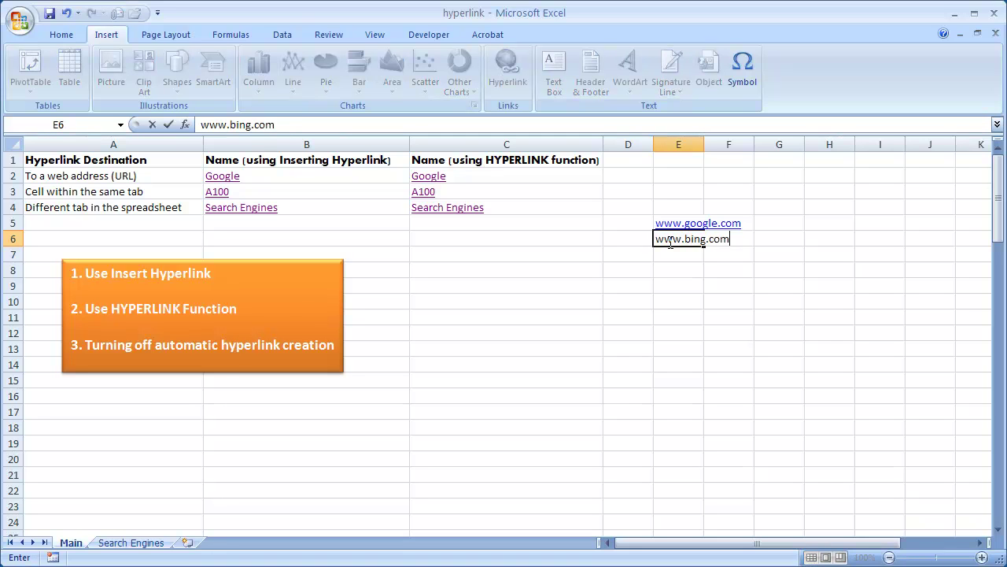
pyautogui.press('Return')
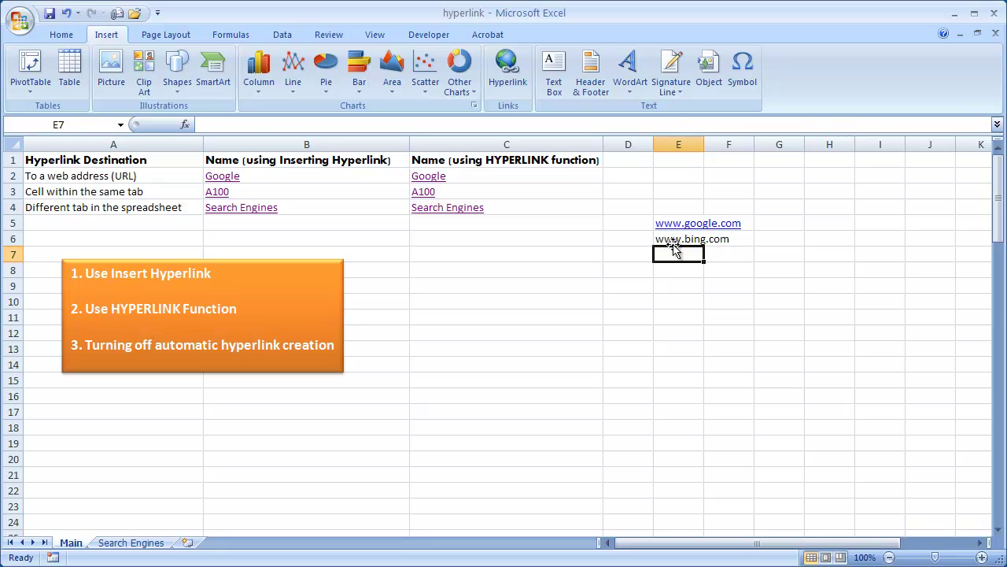
pyautogui.write('www.google.com')
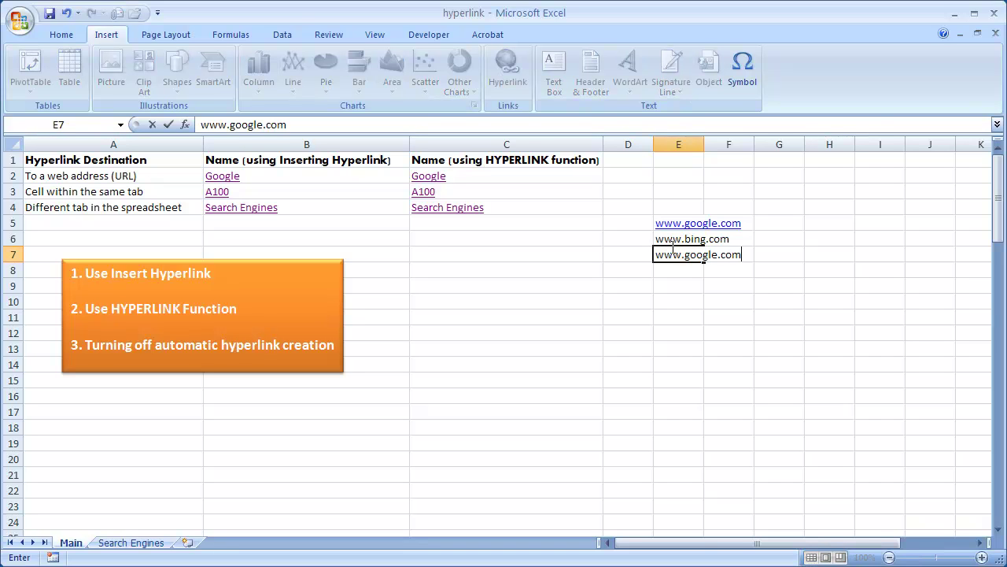
pyautogui.press('Return')
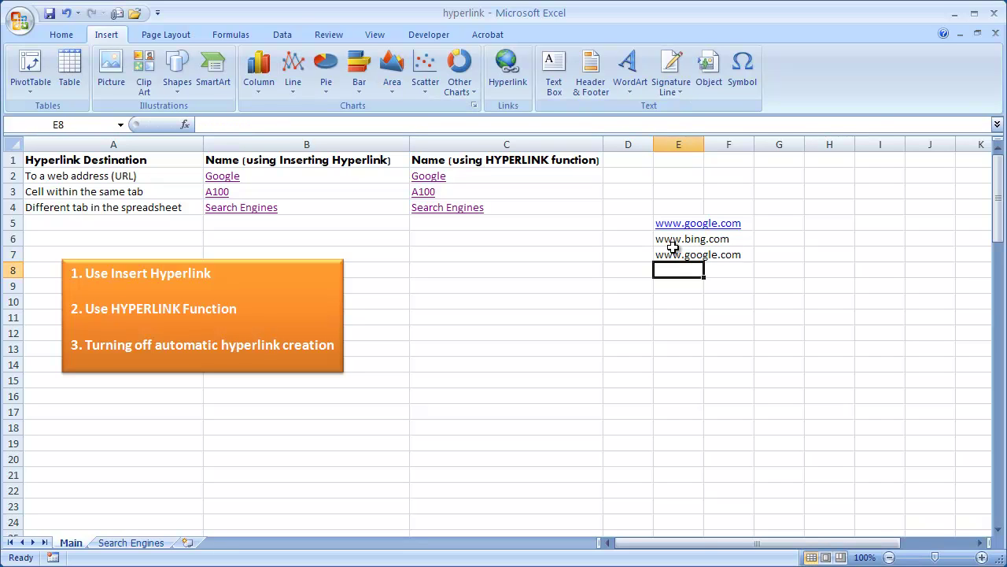